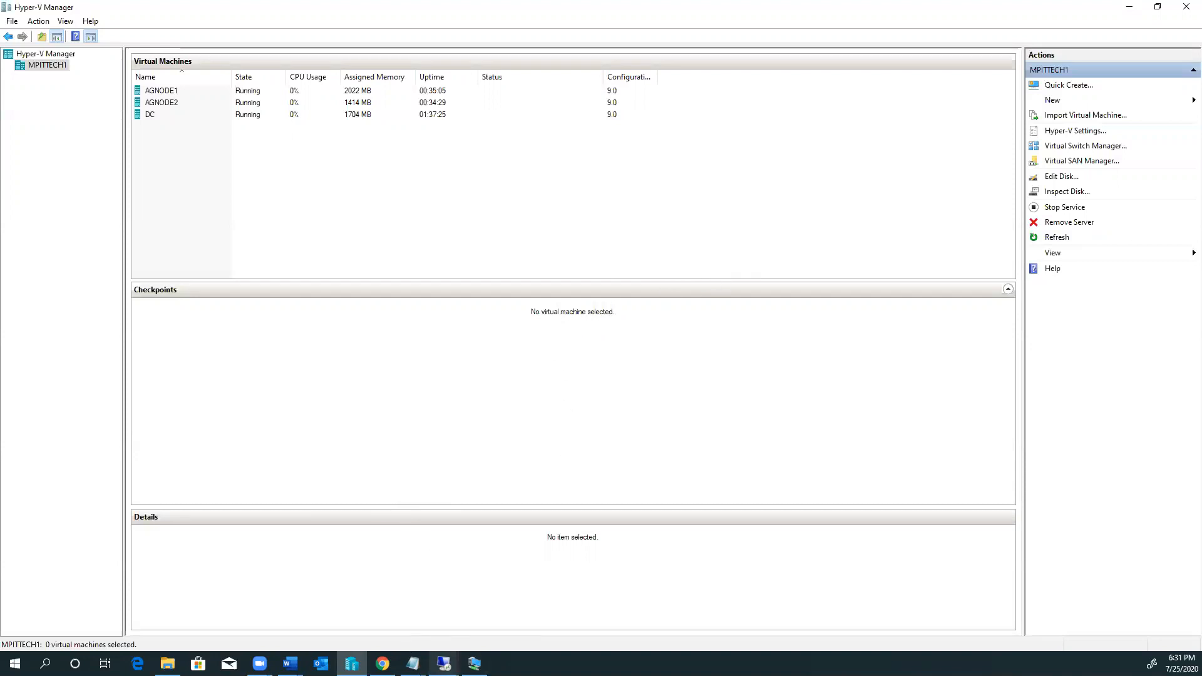
# Step: Bring the agnode1 remote desktop session full screen from the Remote Desktop taskbar previews
pyautogui.click(443, 663)
pyautogui.click(421, 610)
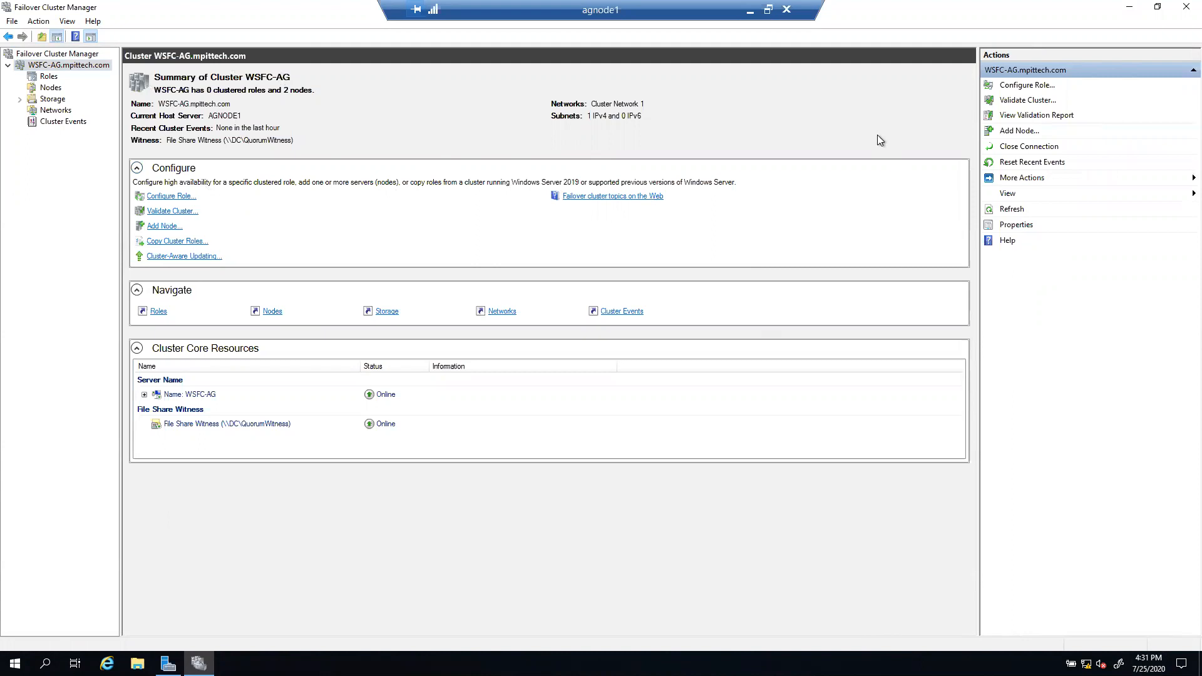
# Step: Minimize Failover Cluster Manager and launch Computer Management from Server Manager's Tools menu
pyautogui.click(1129, 14)
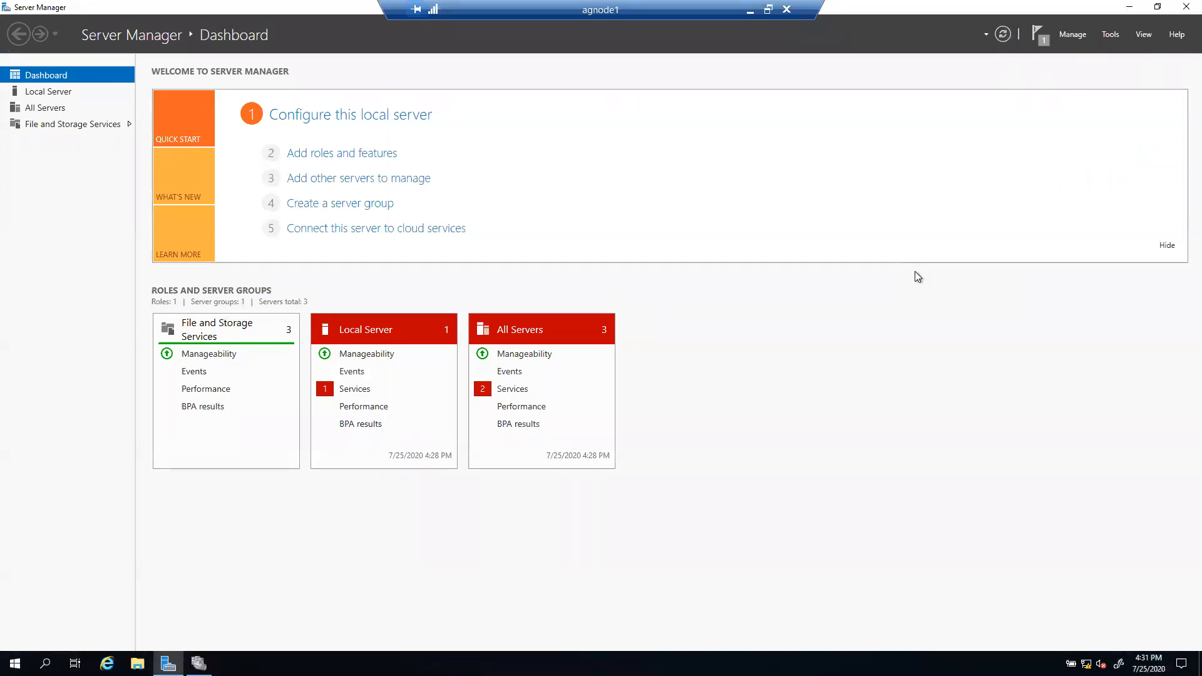
pyautogui.click(1106, 39)
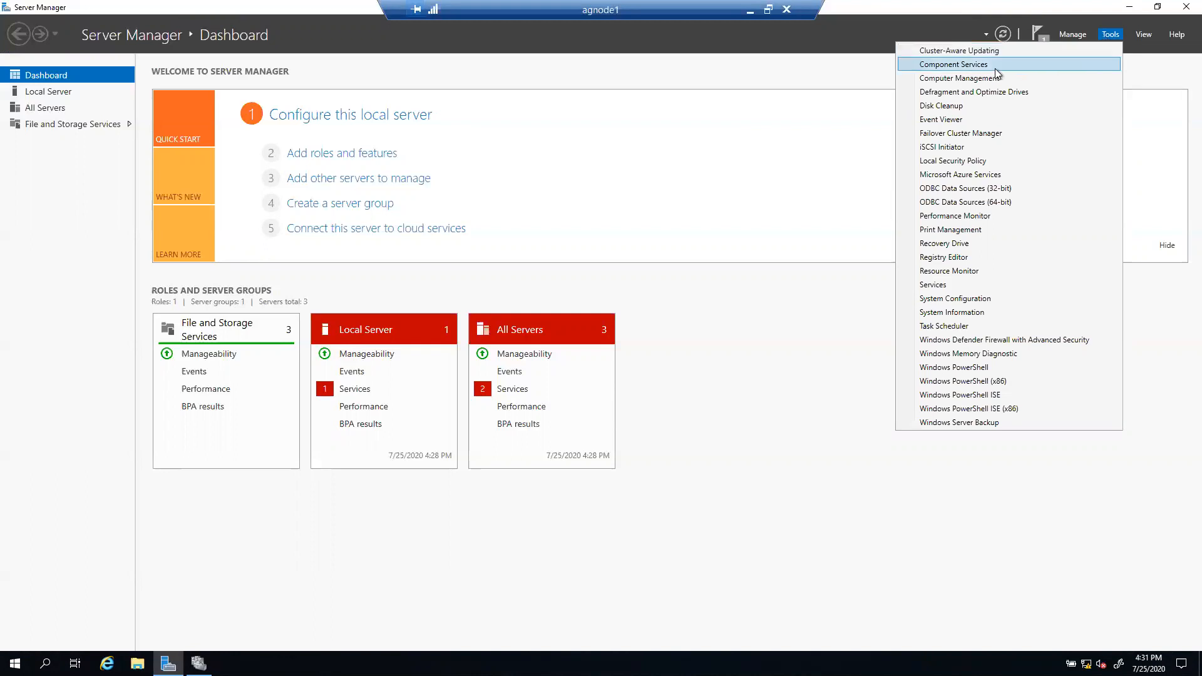
pyautogui.click(946, 81)
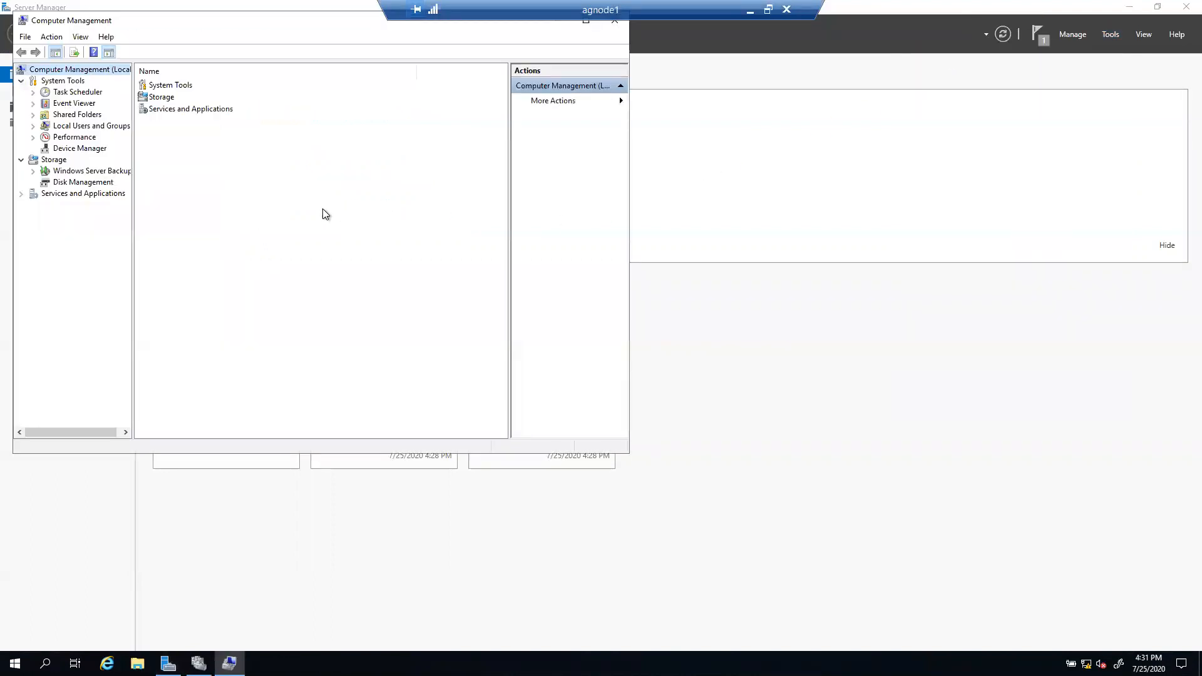
# Step: Select Disk Management under Storage to view Disk 0 and its 126.40 GB C: partition
pyautogui.click(78, 183)
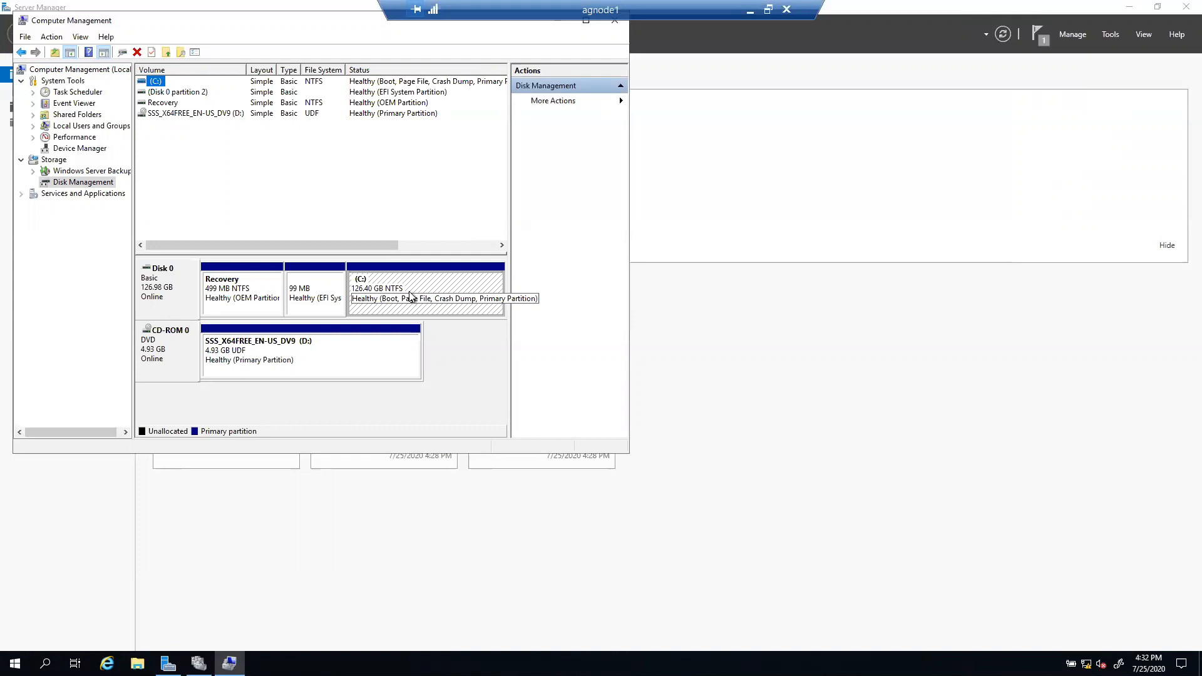
# Step: Shrink the C: volume by 51200 MB, freeing 50.00 GB of unallocated space
pyautogui.rightClick(410, 295)
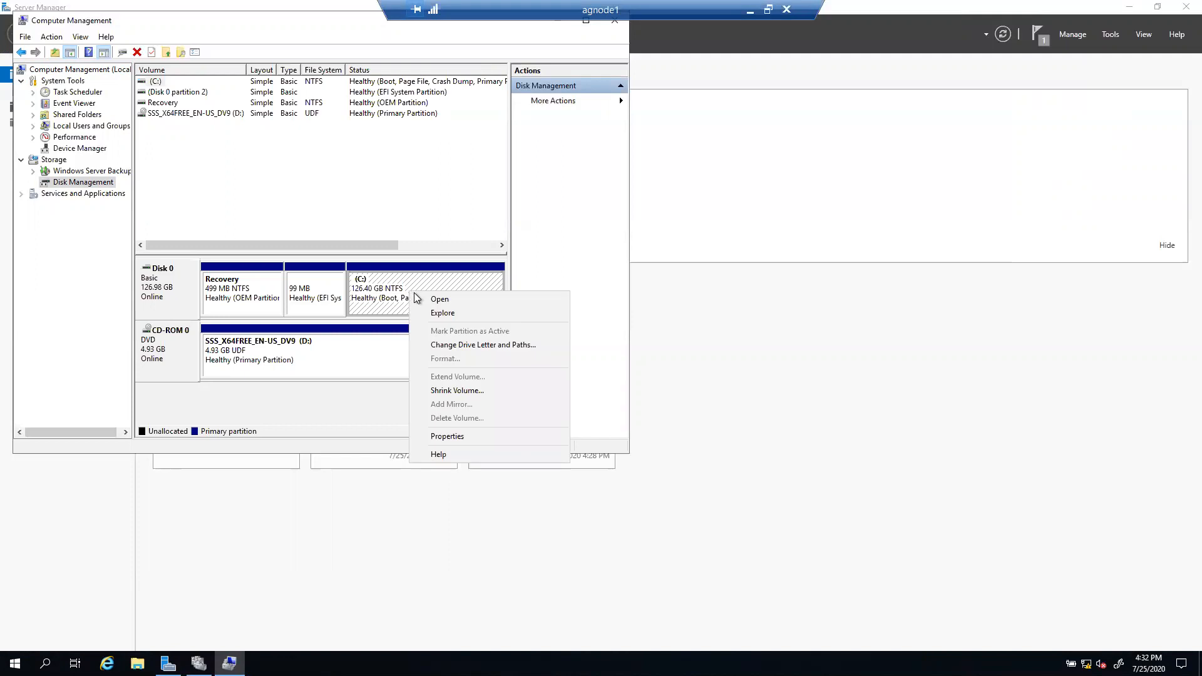
pyautogui.click(446, 390)
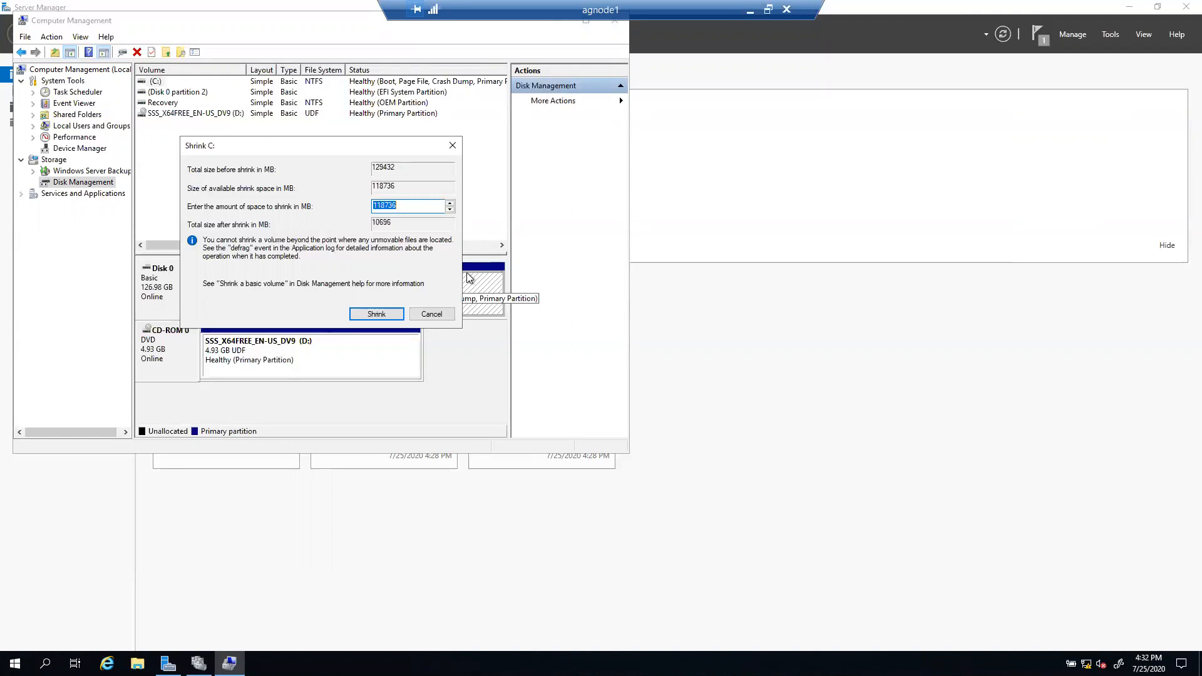
pyautogui.write('51200')
pyautogui.click(373, 314)
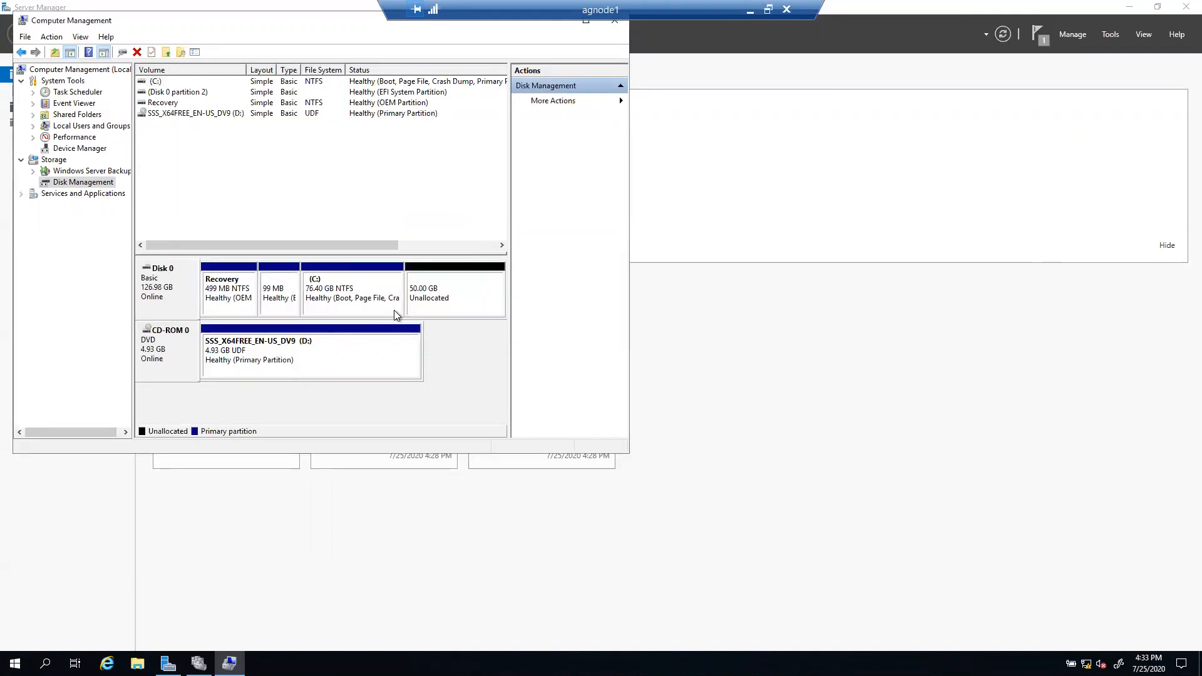
# Step: Create a 10240 MB NTFS simple volume, drive E:, labelled SQLDATA, from the unallocated space
pyautogui.click(446, 294)
pyautogui.rightClick(446, 292)
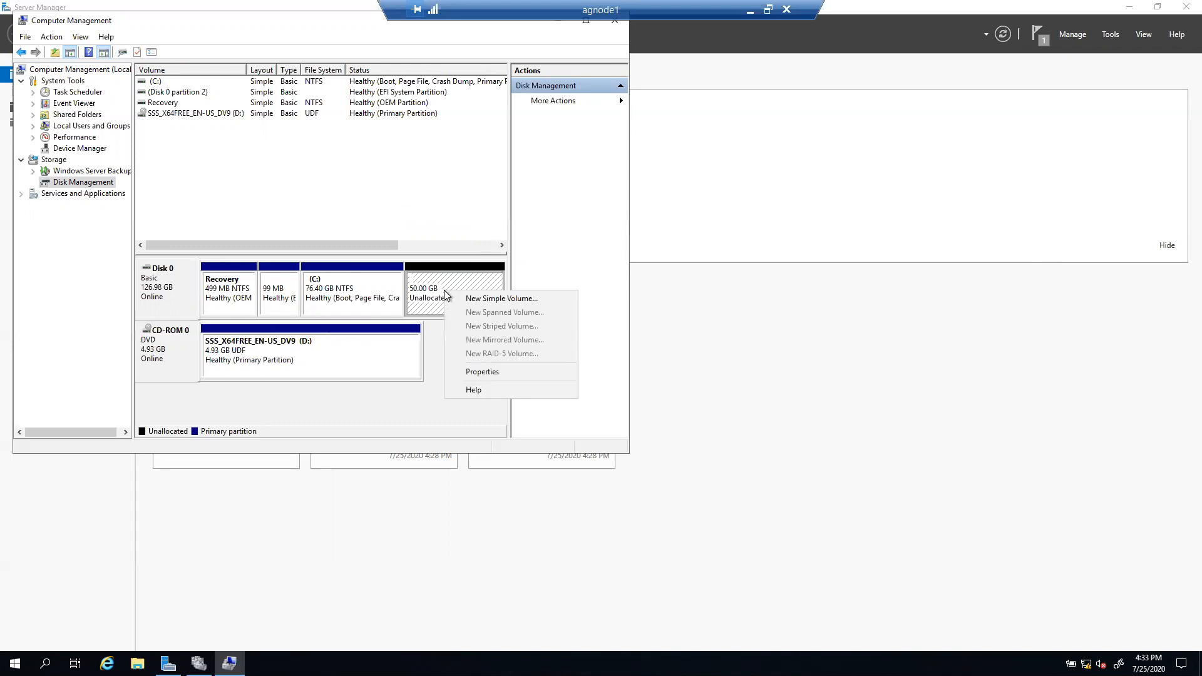
pyautogui.click(486, 299)
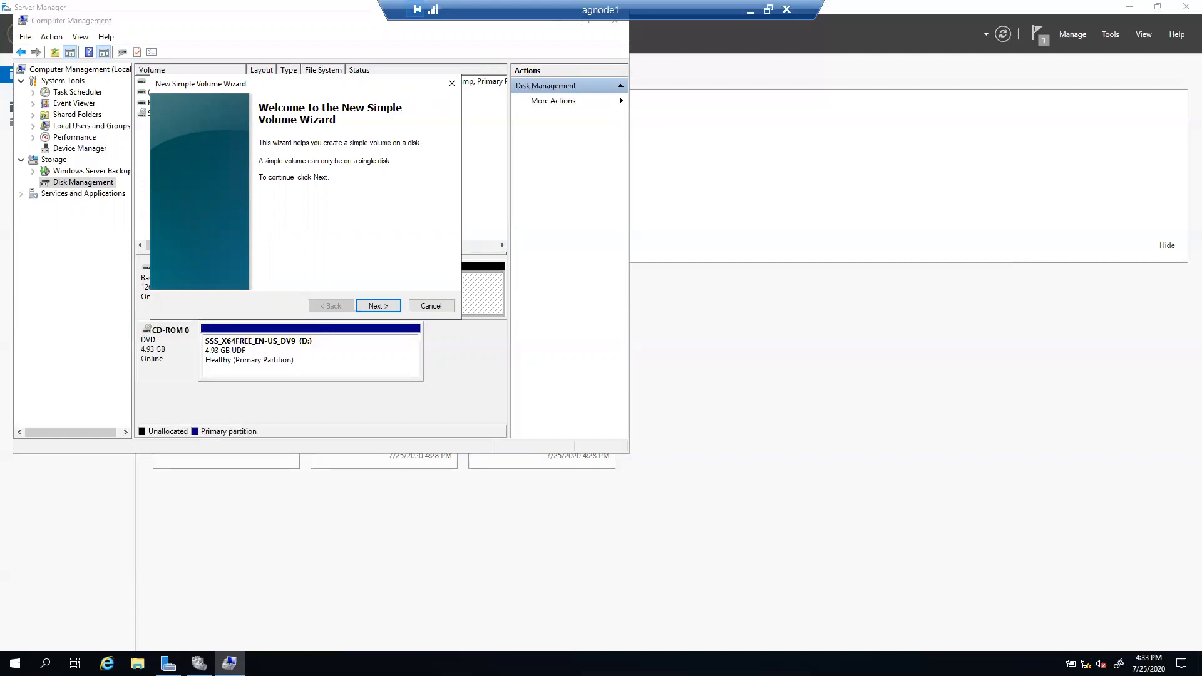
pyautogui.click(376, 307)
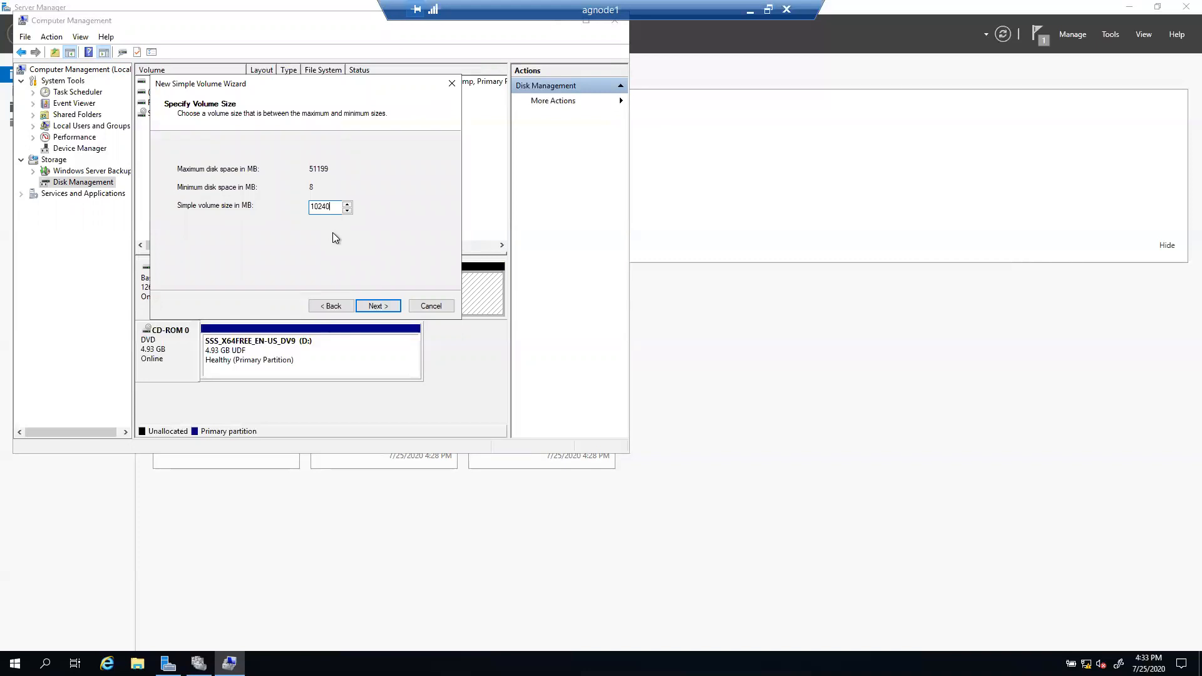
pyautogui.click(374, 306)
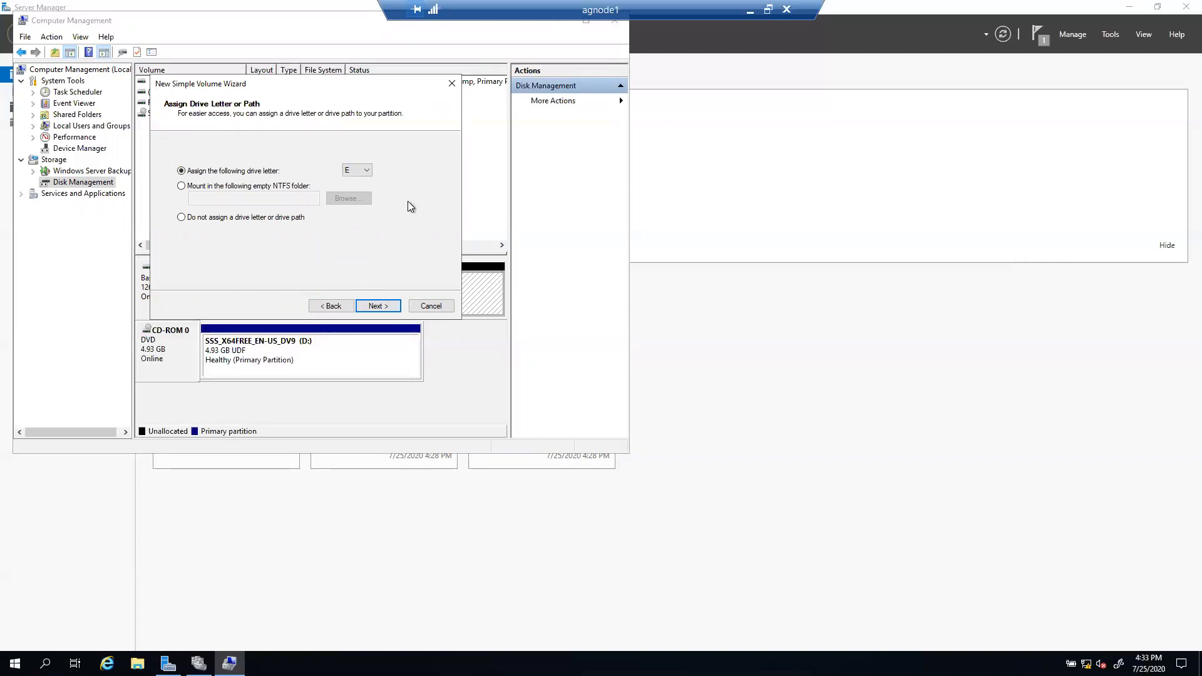
pyautogui.click(366, 170)
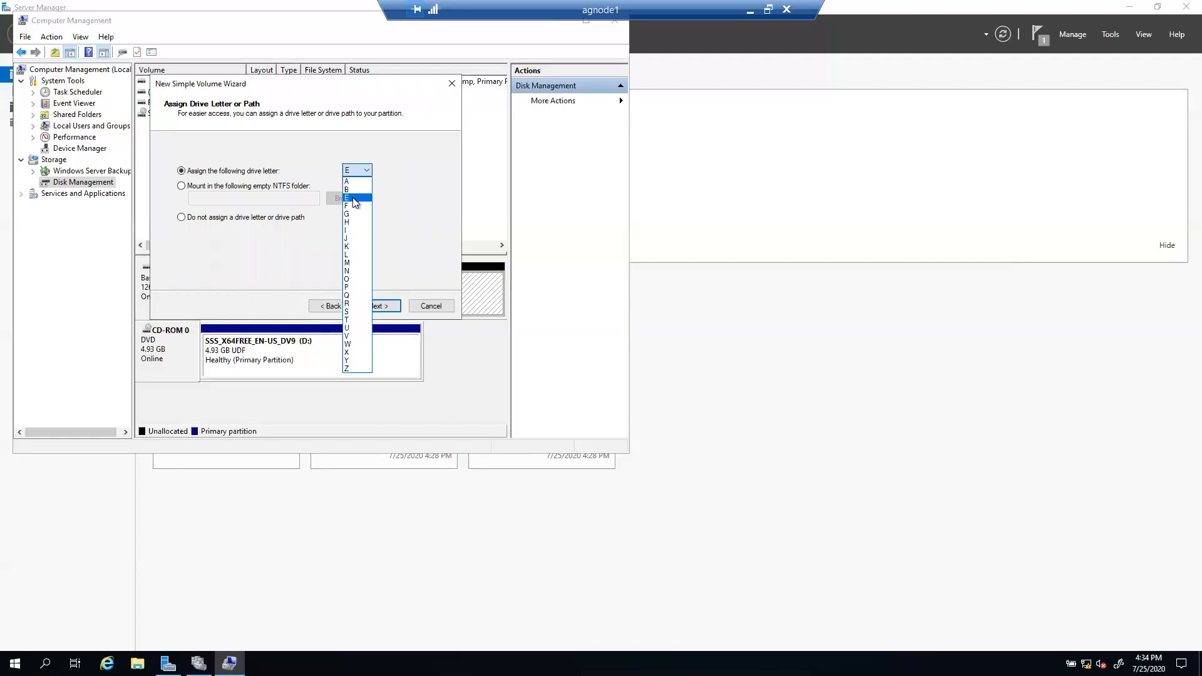
pyautogui.click(354, 198)
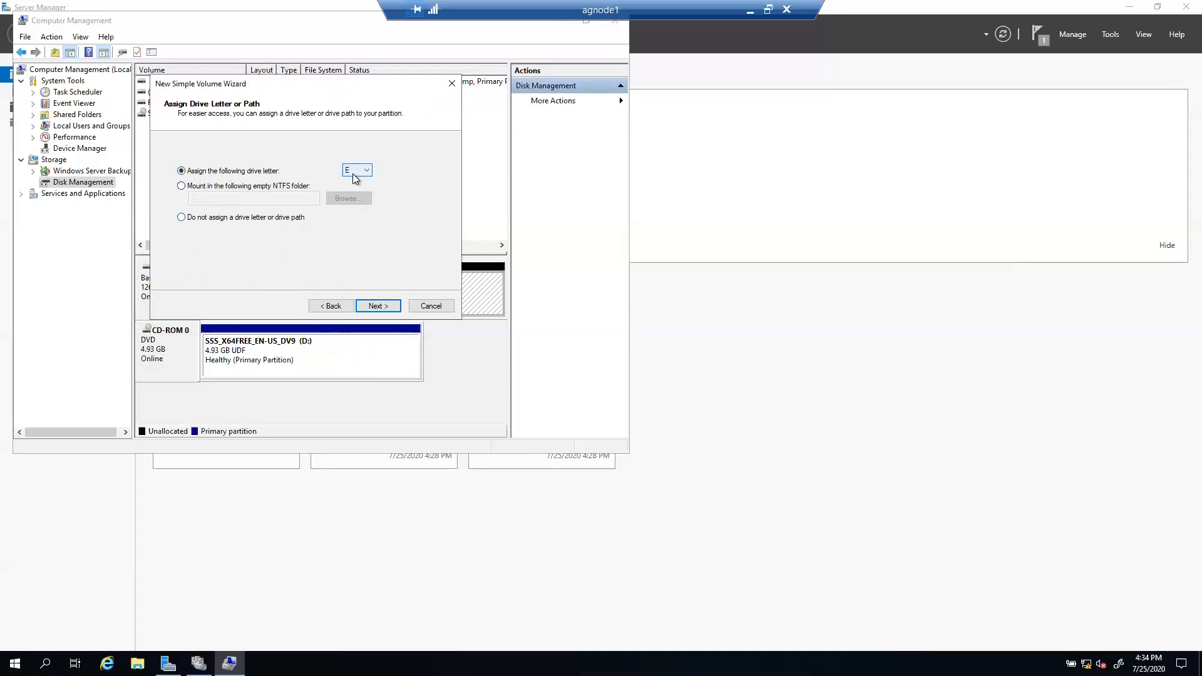
pyautogui.click(375, 306)
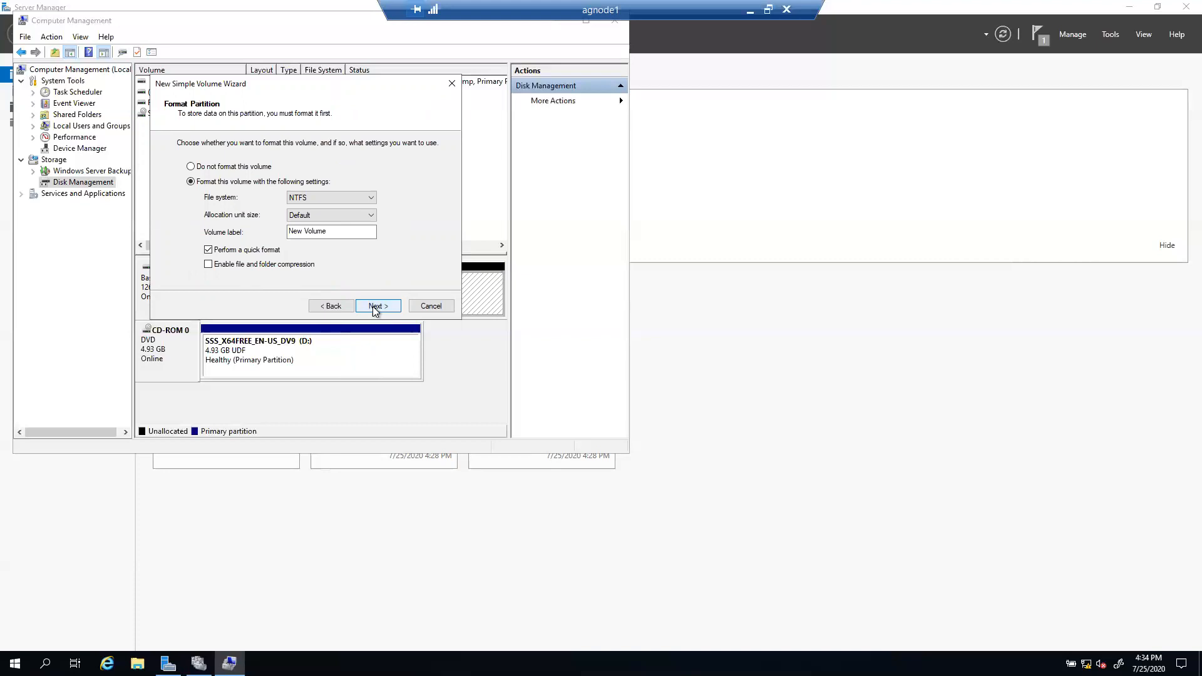
pyautogui.moveTo(329, 232); pyautogui.dragTo(276, 231)
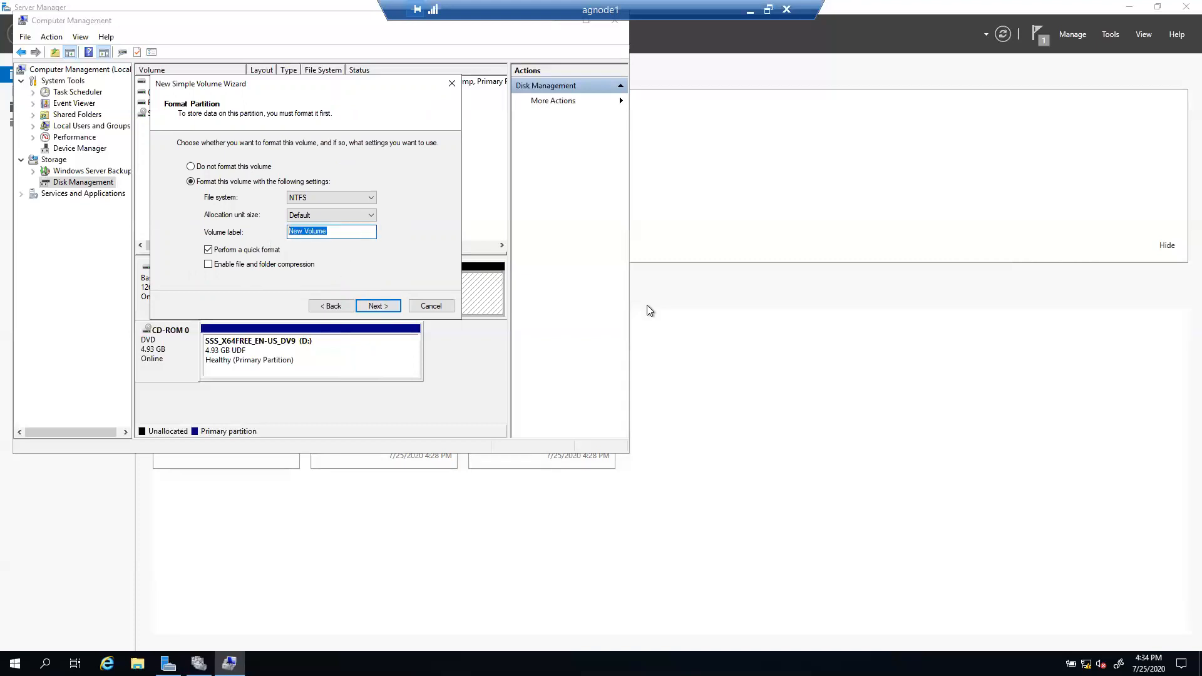
pyautogui.write('SQLDATA')
pyautogui.click(378, 306)
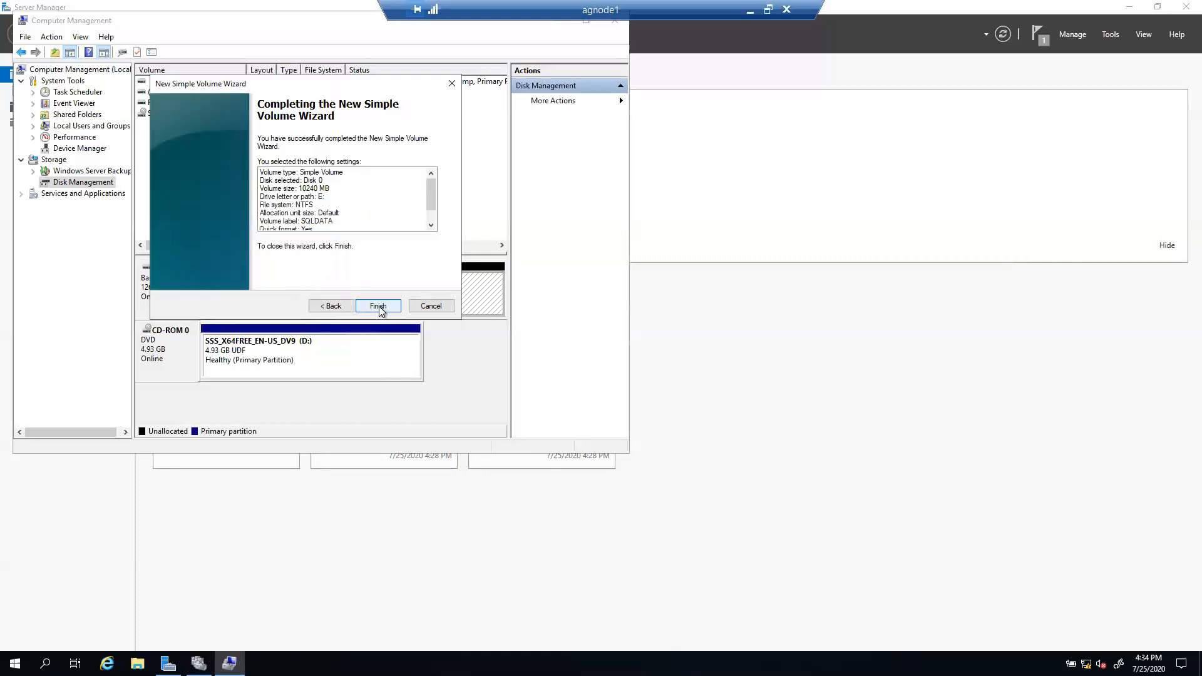
pyautogui.click(382, 307)
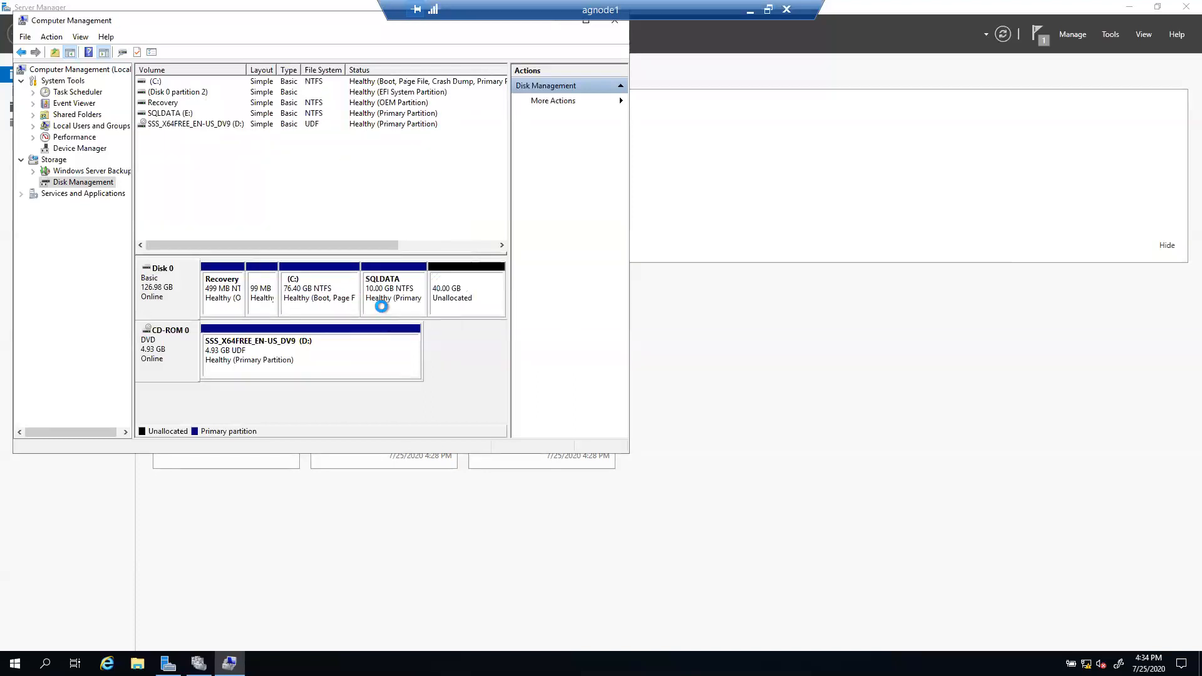
# Step: Create a second 10240 MB NTFS simple volume with drive letter L and label LOG
pyautogui.rightClick(460, 289)
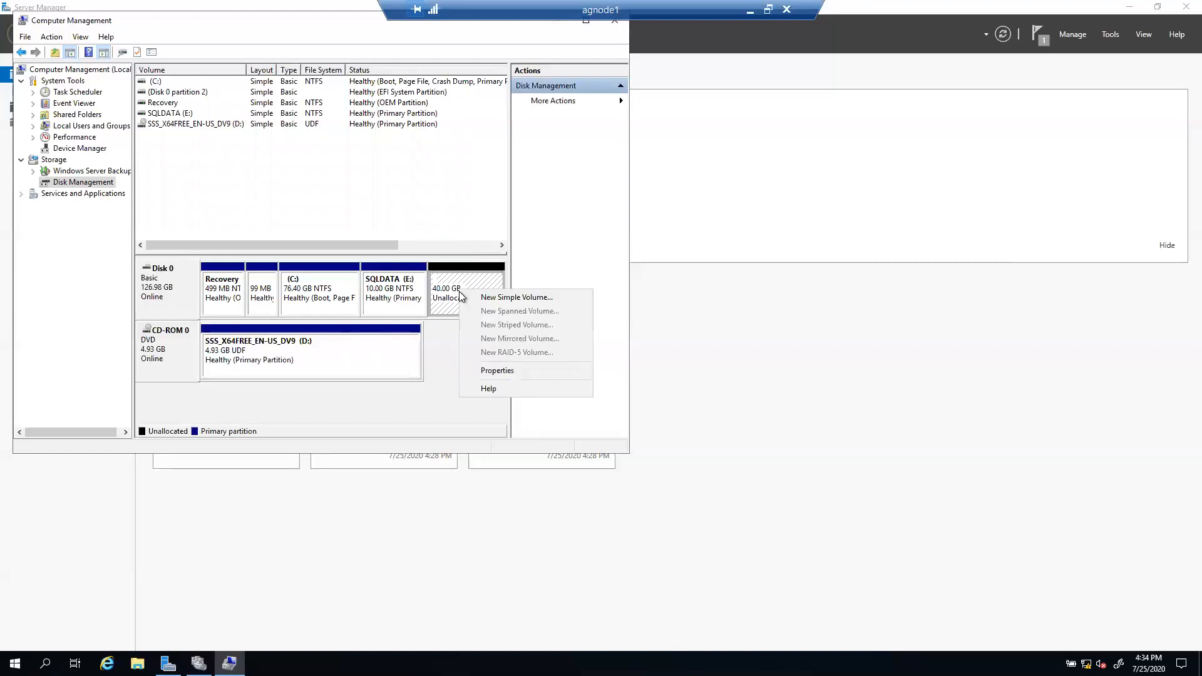
pyautogui.click(513, 298)
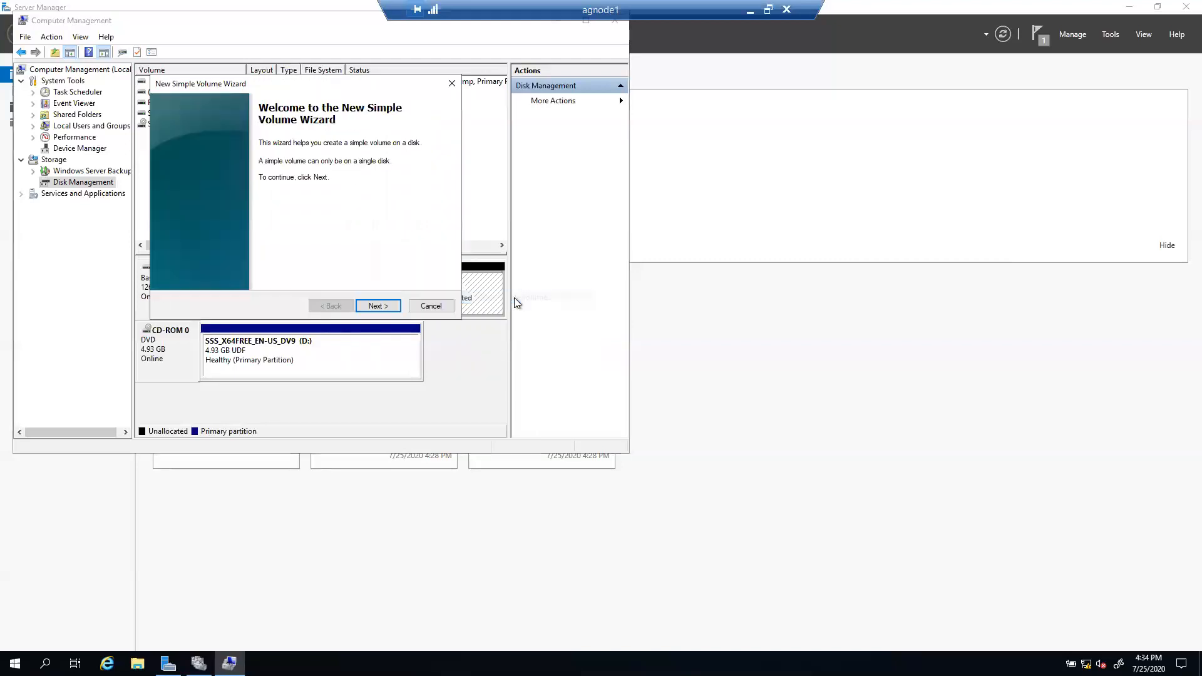
pyautogui.click(377, 306)
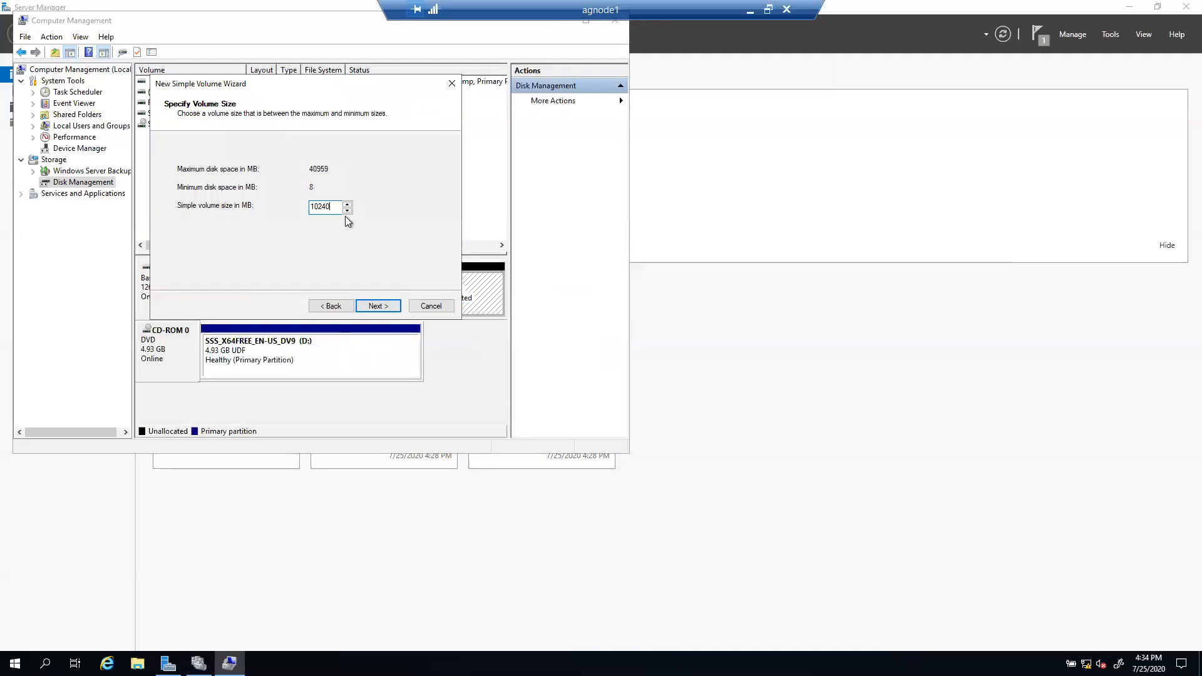
pyautogui.click(378, 306)
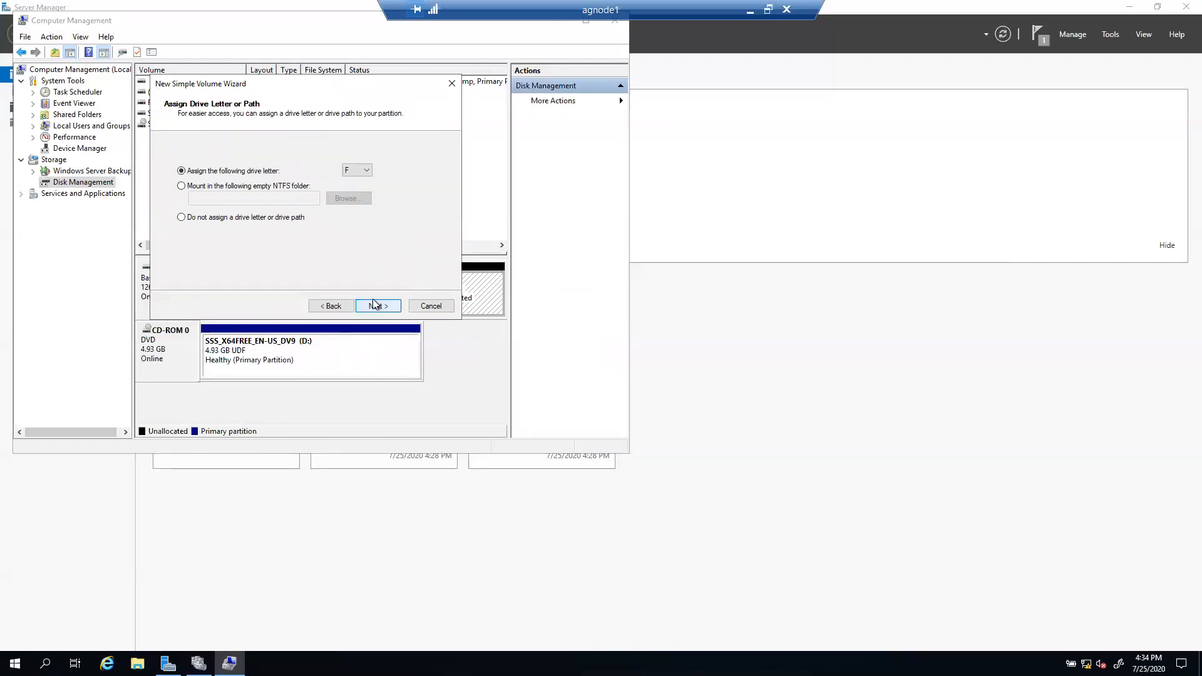
pyautogui.click(367, 170)
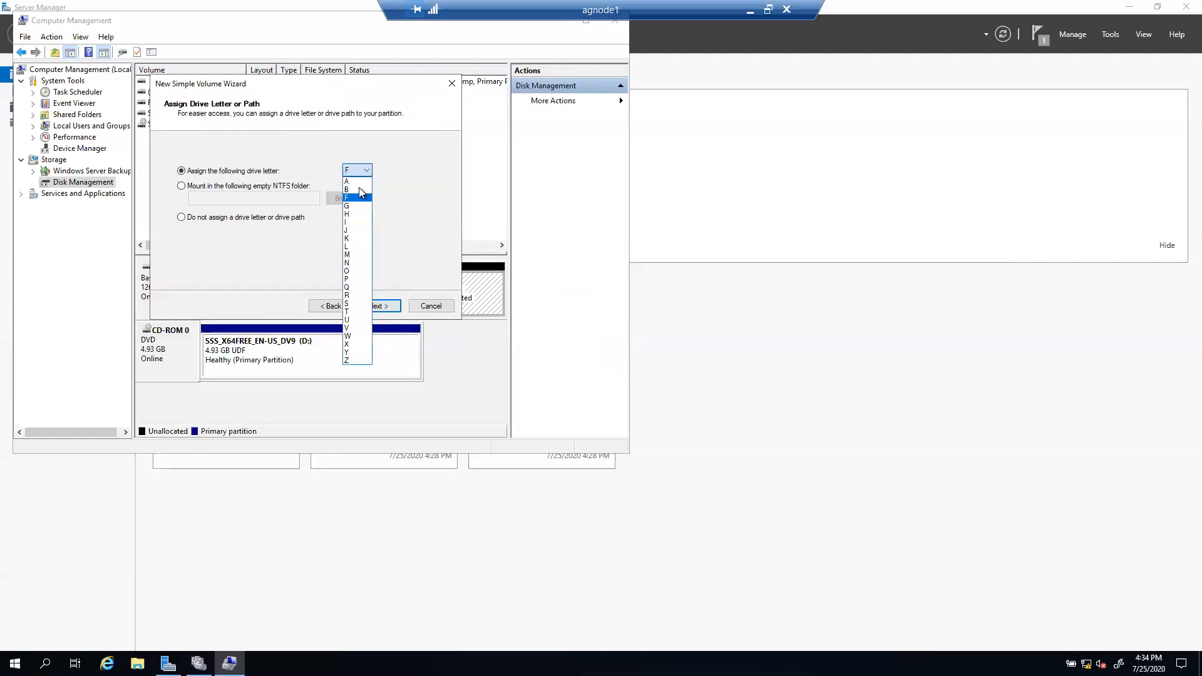
pyautogui.click(351, 247)
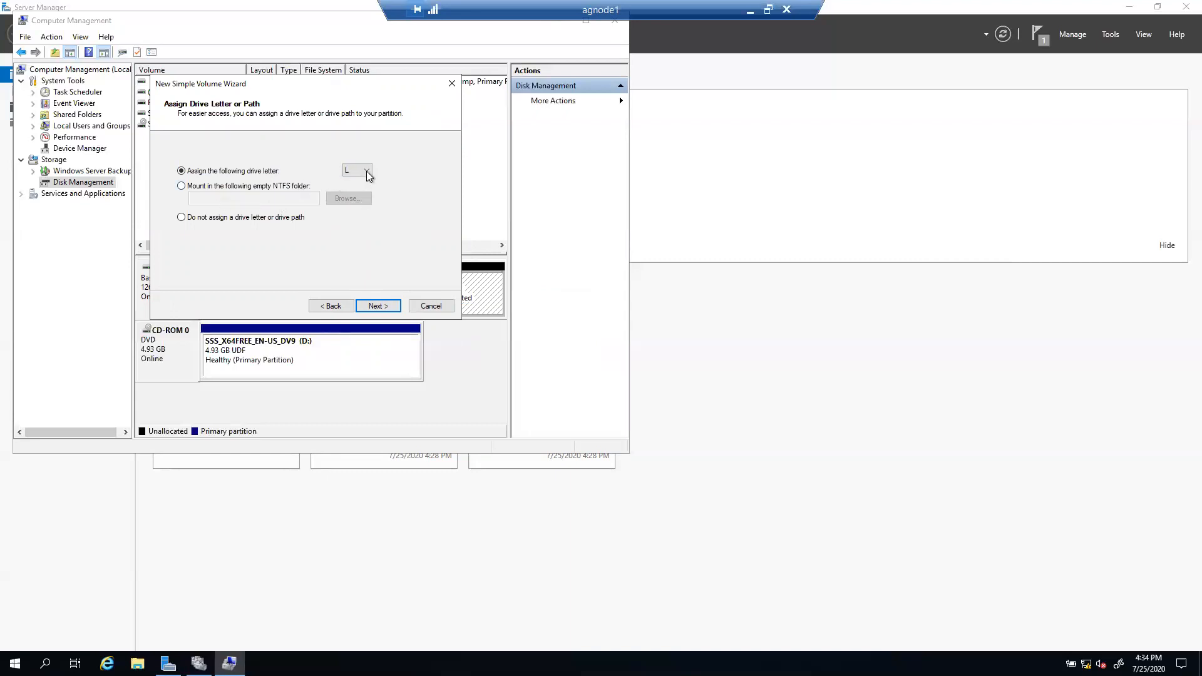
pyautogui.click(377, 305)
pyautogui.moveTo(344, 231); pyautogui.dragTo(194, 219)
pyautogui.write('LOG')
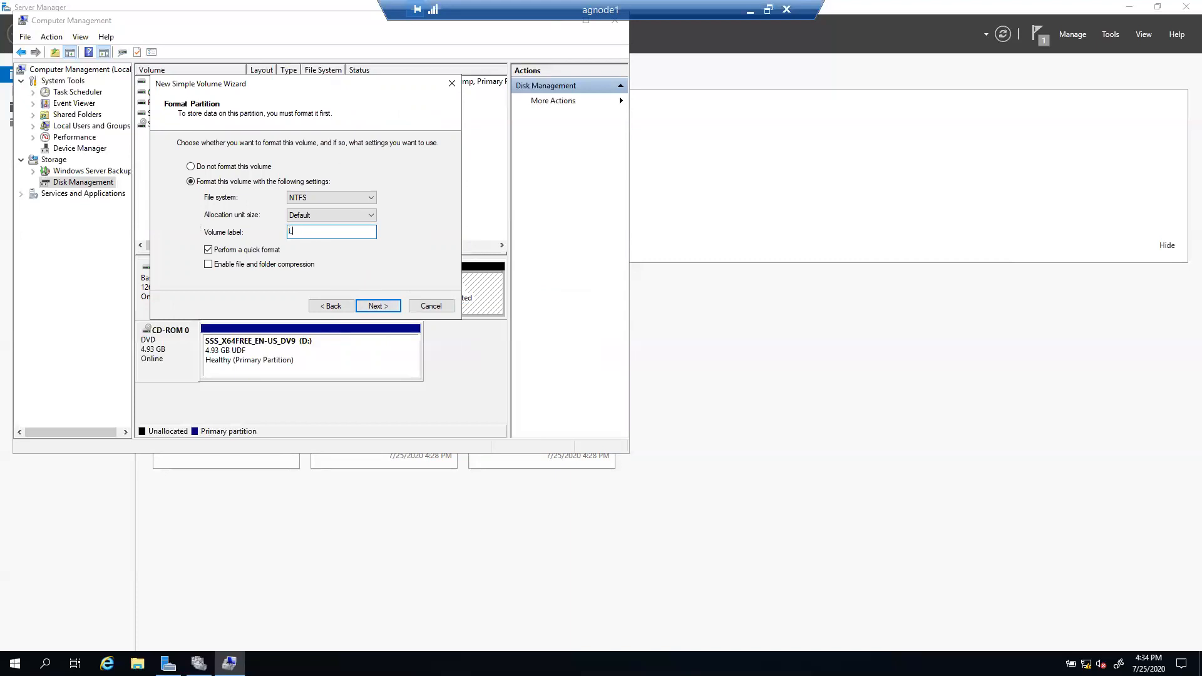
pyautogui.click(382, 303)
pyautogui.click(378, 306)
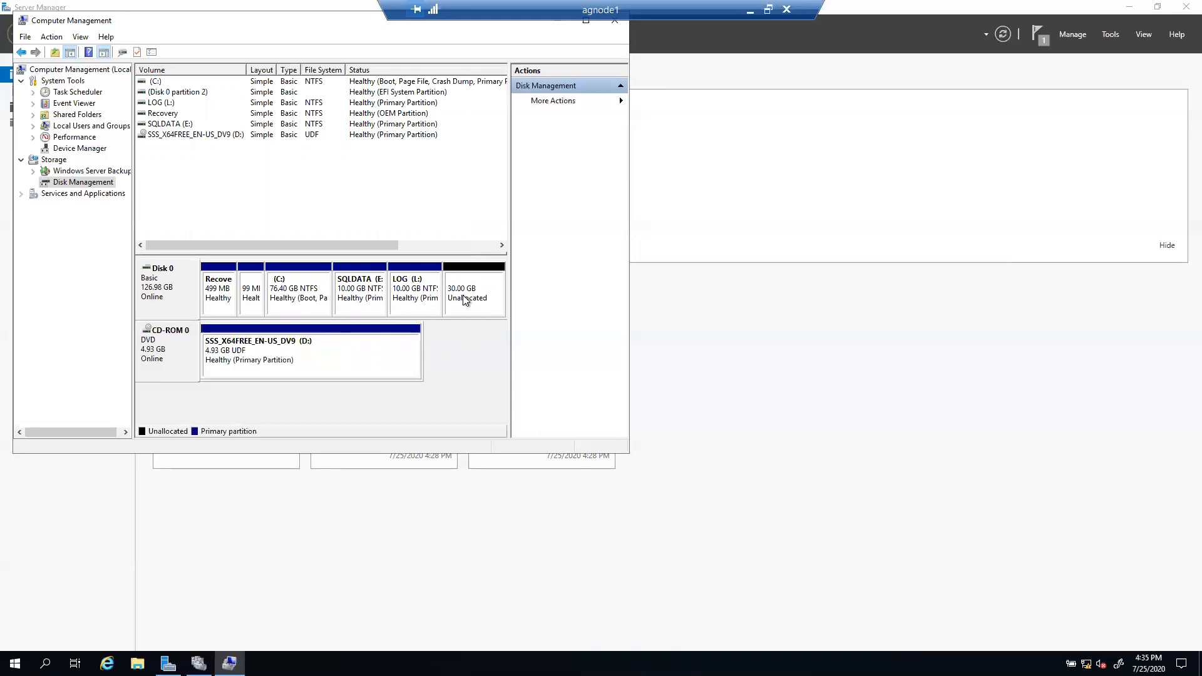
# Step: Create a third 10240 MB NTFS simple volume with drive letter B, labelled BACKUP
pyautogui.rightClick(463, 295)
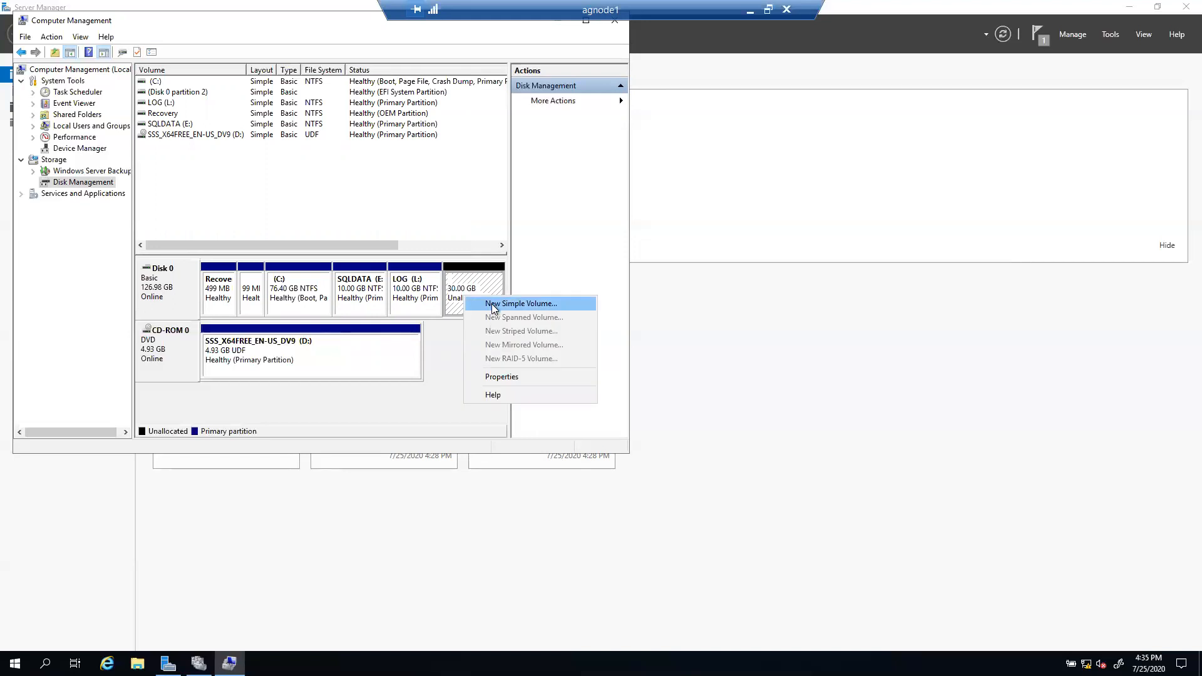
pyautogui.click(493, 304)
pyautogui.click(379, 306)
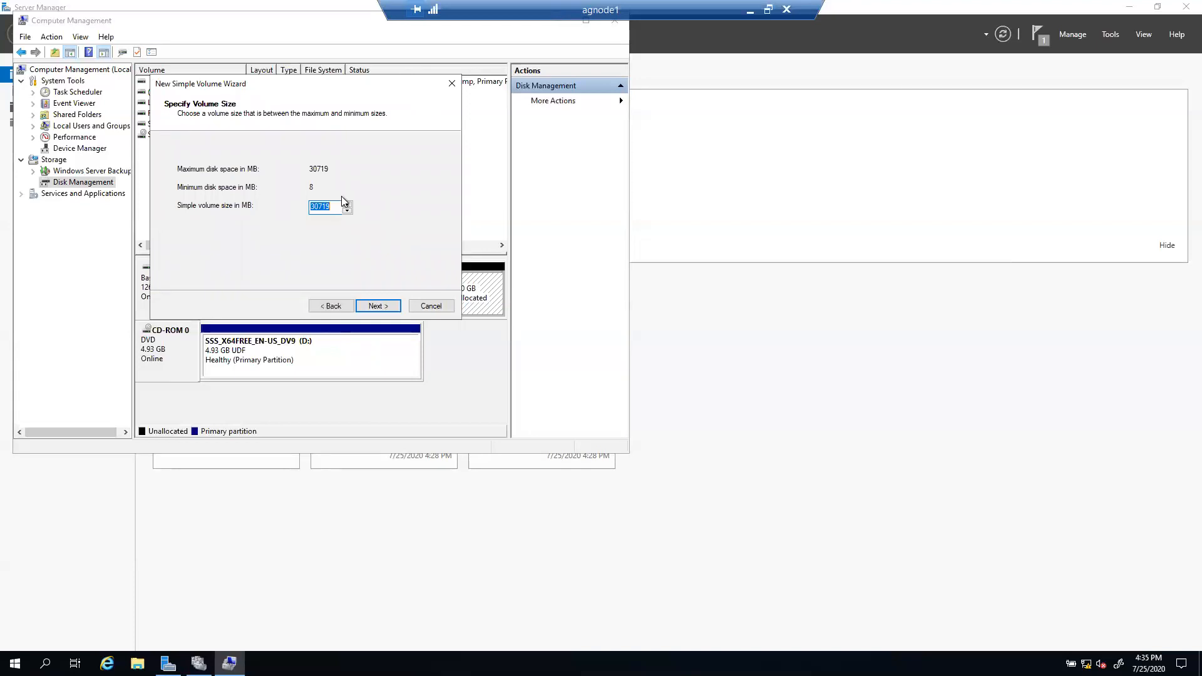
pyautogui.click(377, 305)
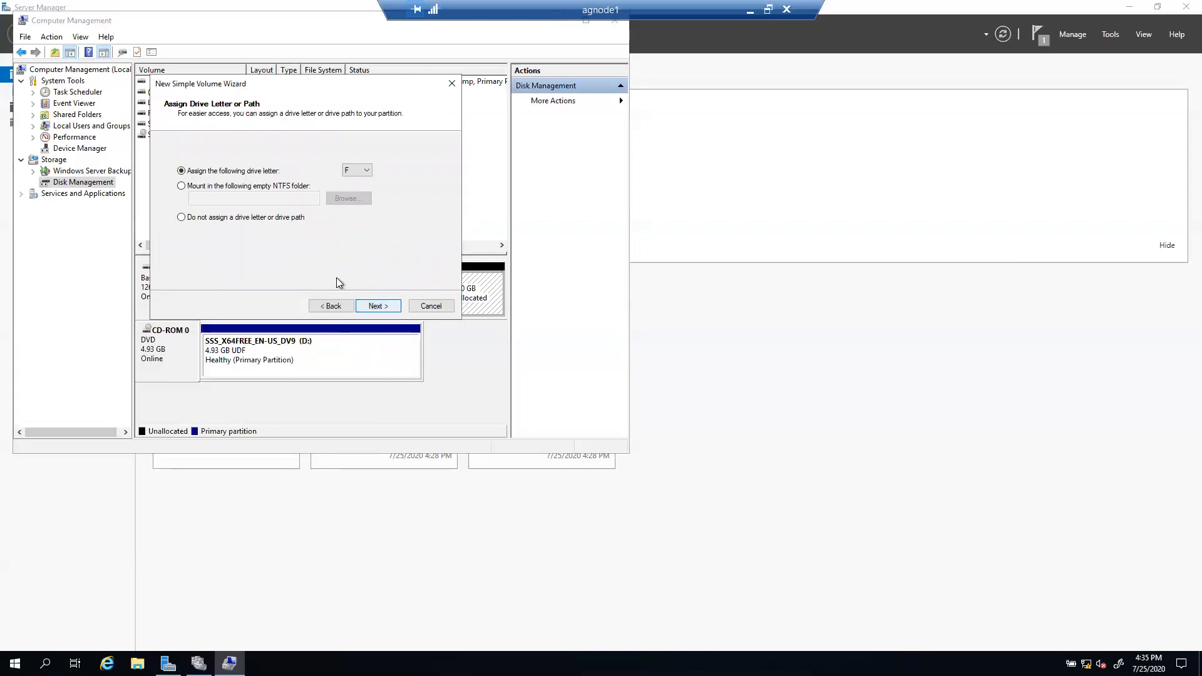
pyautogui.click(366, 172)
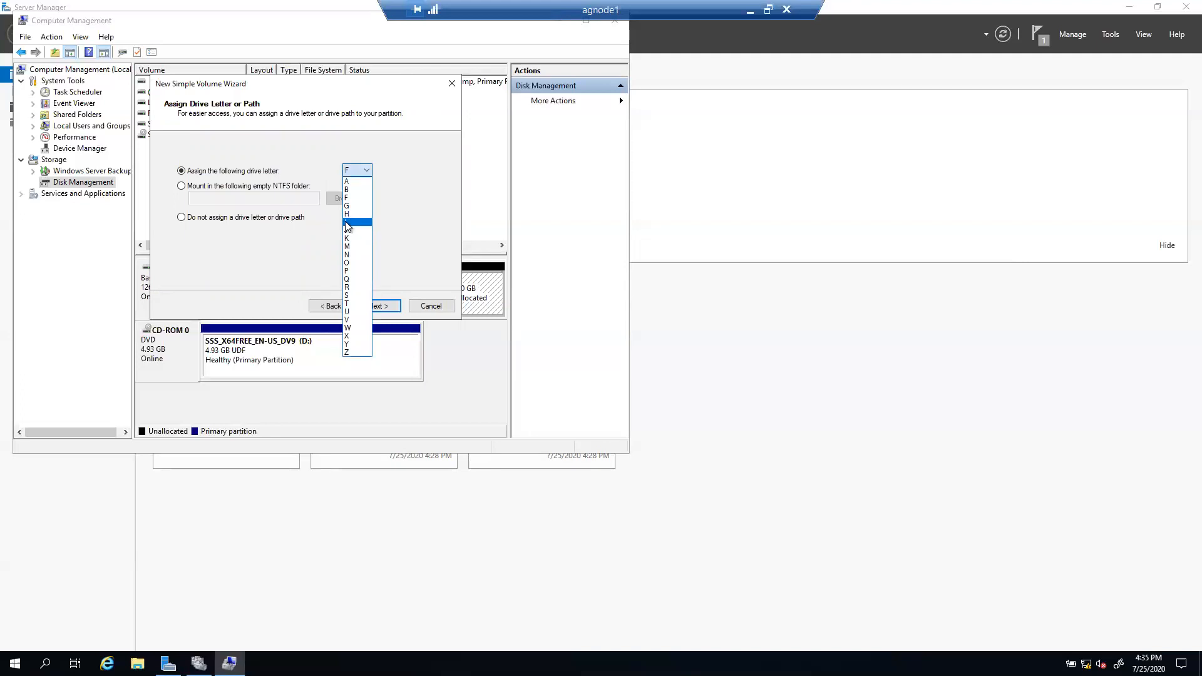
pyautogui.click(352, 189)
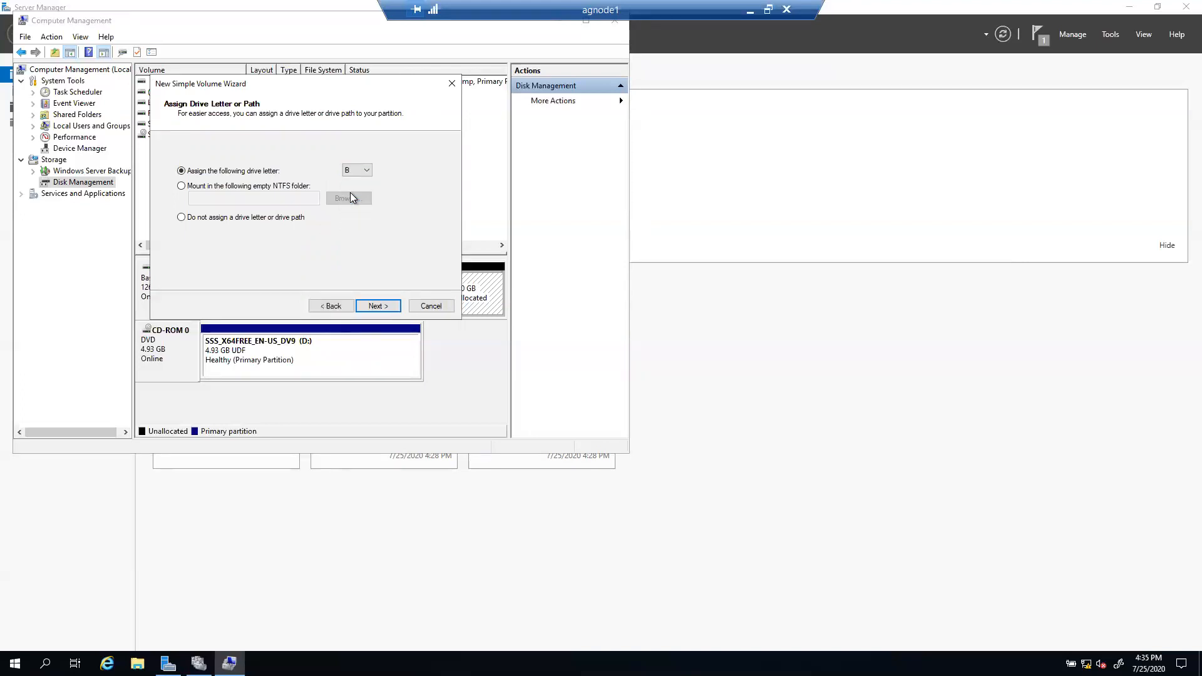
pyautogui.click(377, 307)
pyautogui.moveTo(338, 232); pyautogui.dragTo(187, 216)
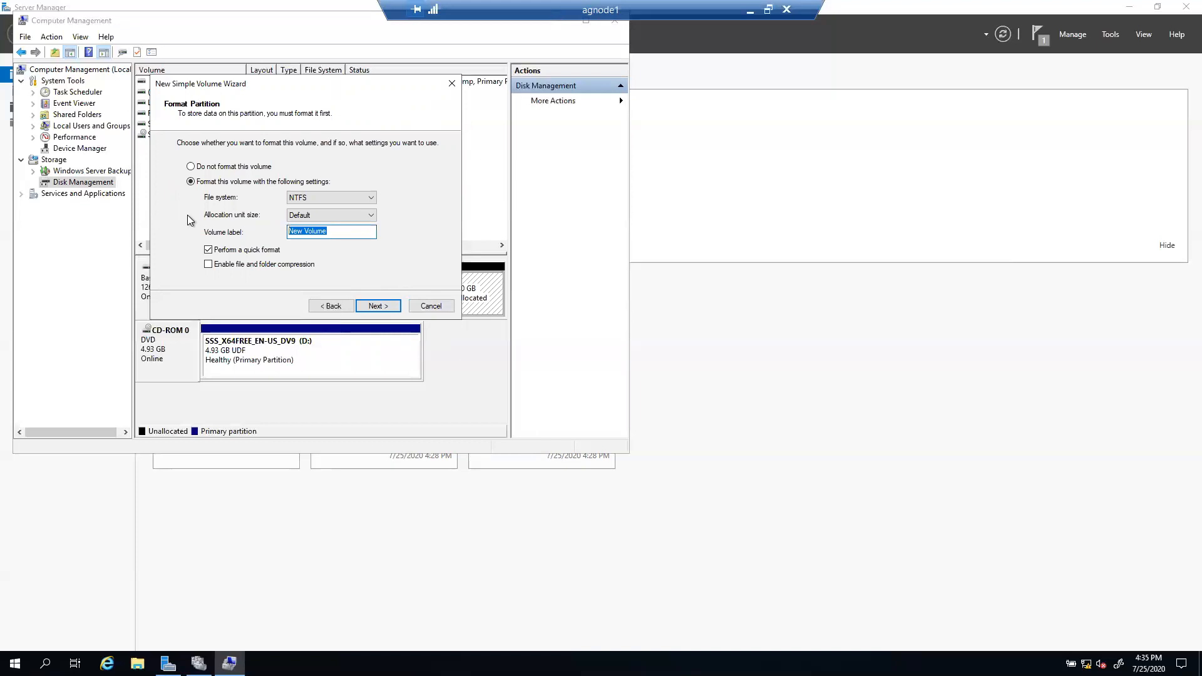
pyautogui.write('BACKUPS')
pyautogui.press('BackSpace')
pyautogui.click(377, 306)
pyautogui.click(378, 306)
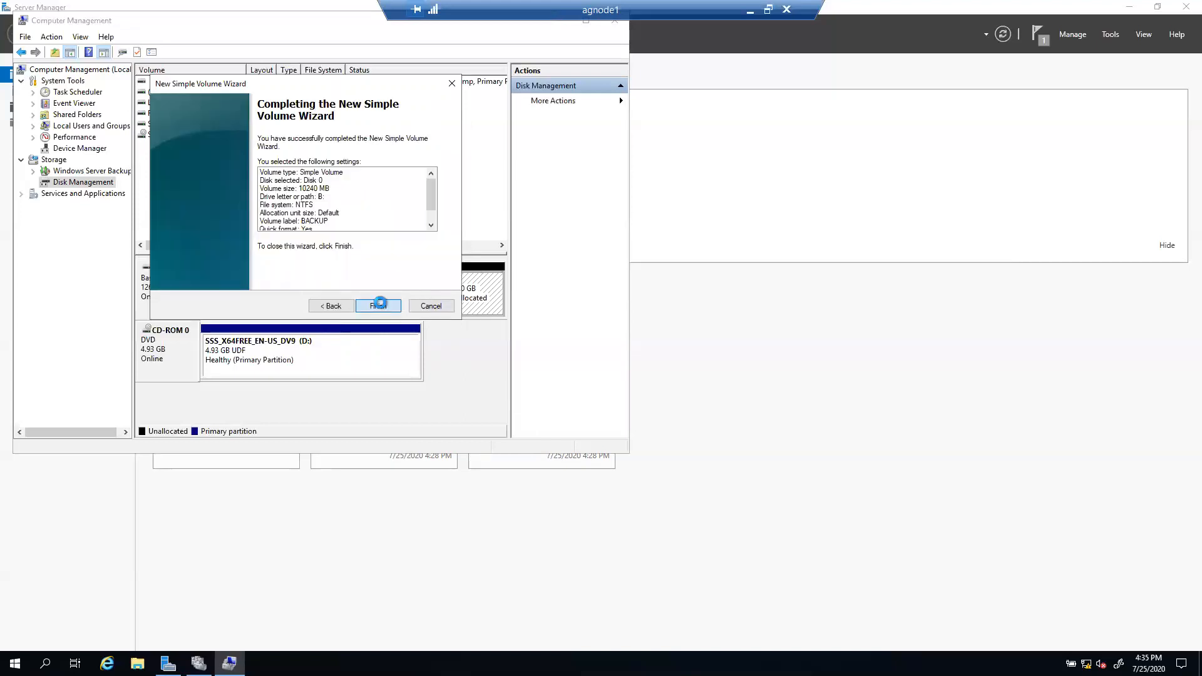
# Step: Use the full remaining 20479 MB for an NTFS volume, drive T:, labelled TEMPDB
pyautogui.rightClick(479, 293)
pyautogui.click(509, 299)
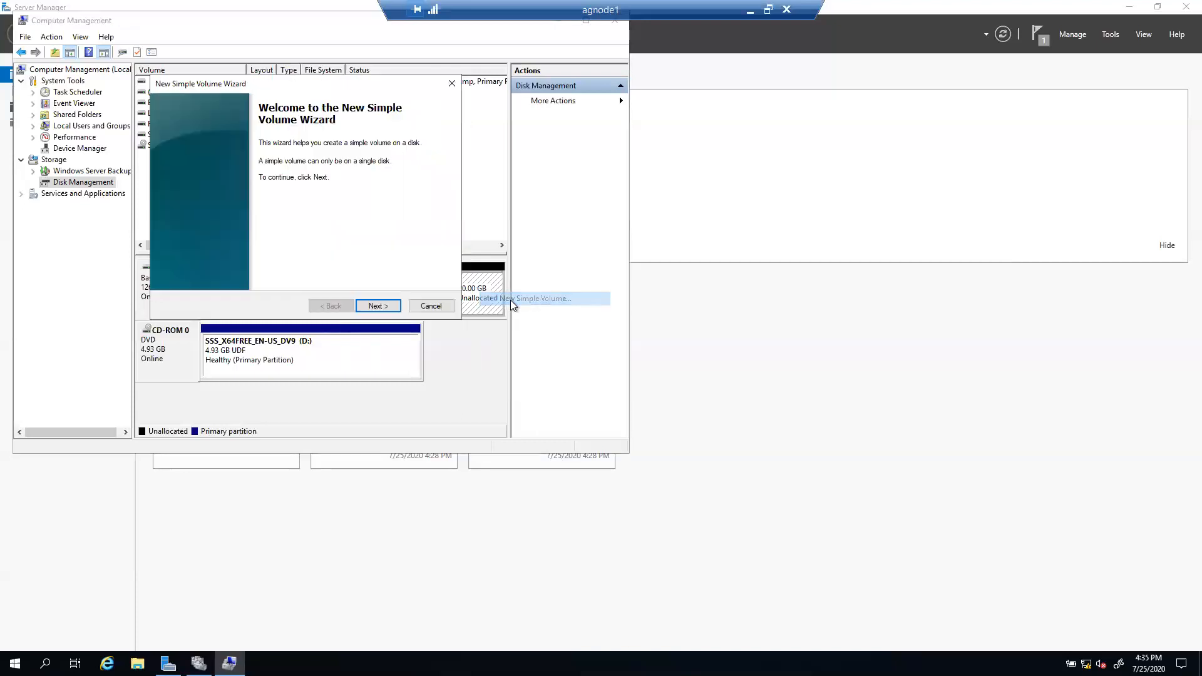
pyautogui.click(377, 305)
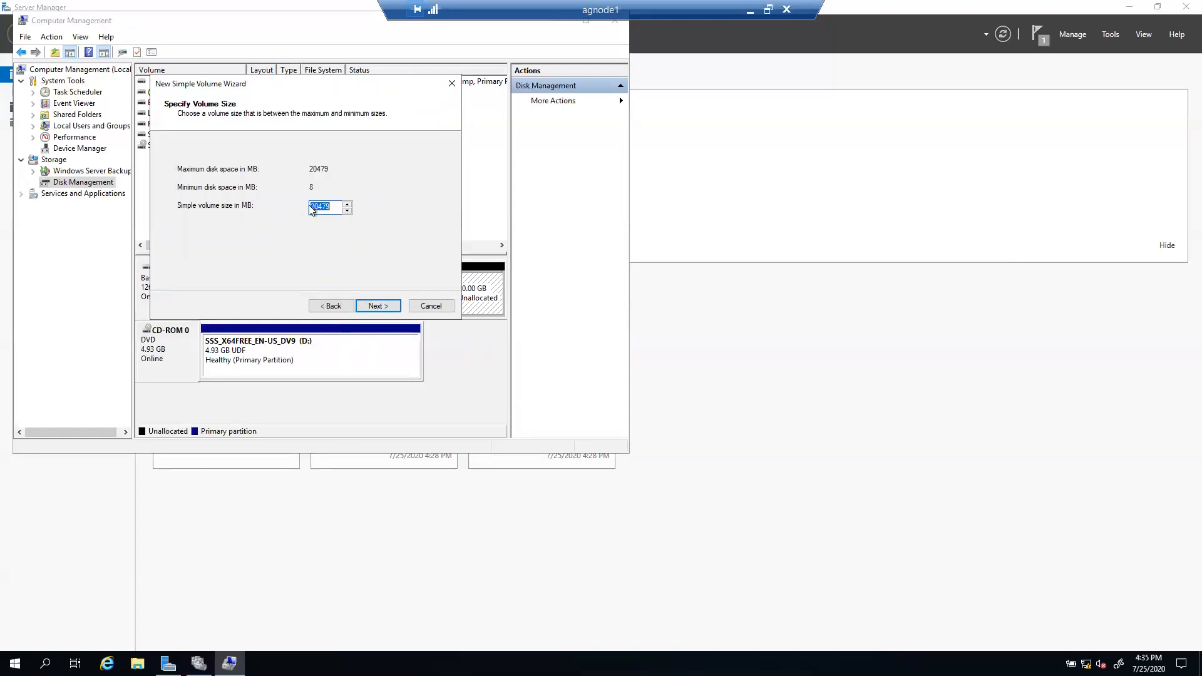
pyautogui.click(376, 309)
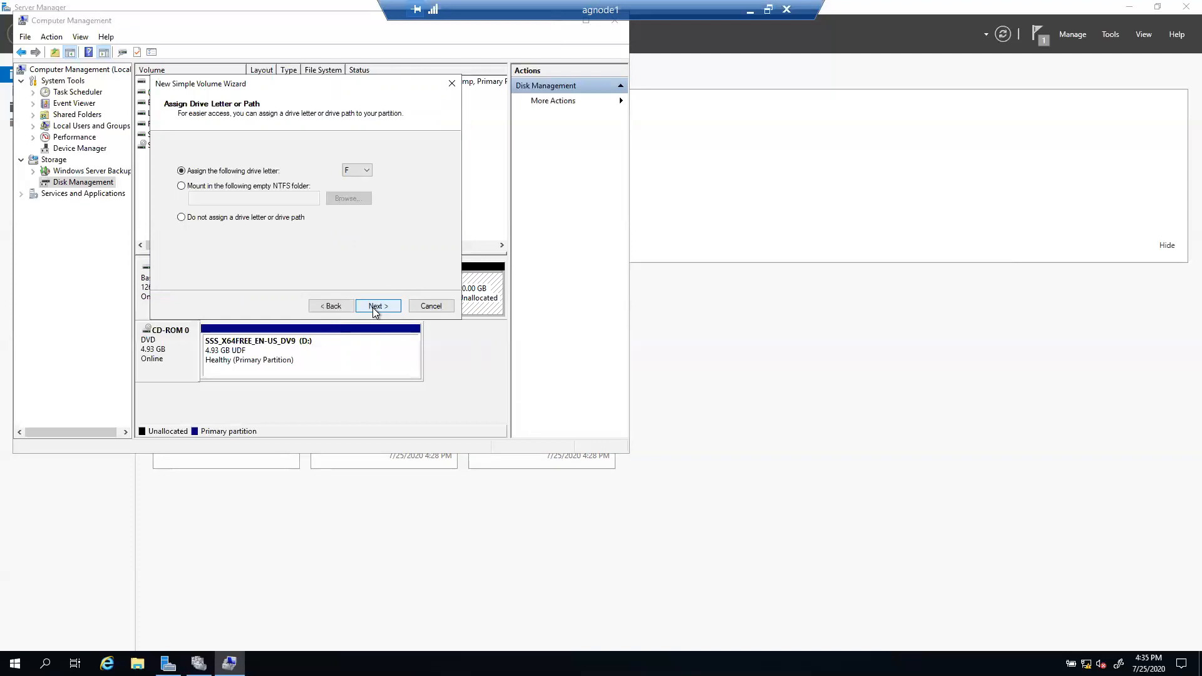
pyautogui.click(365, 176)
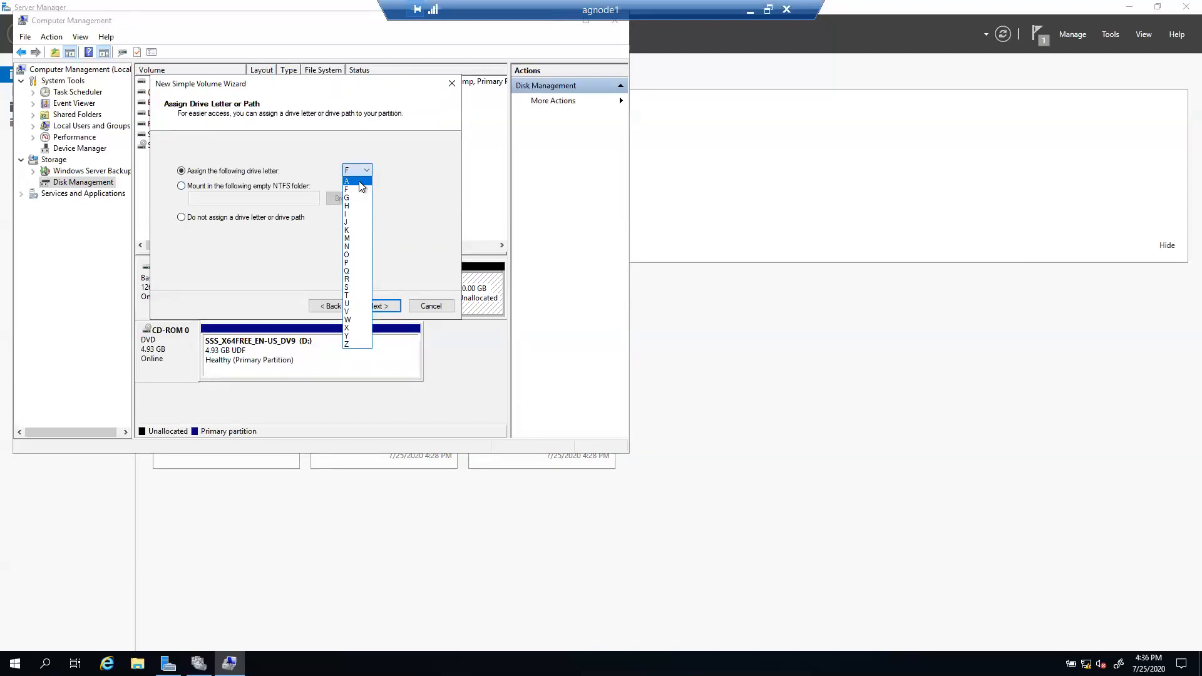
pyautogui.click(349, 296)
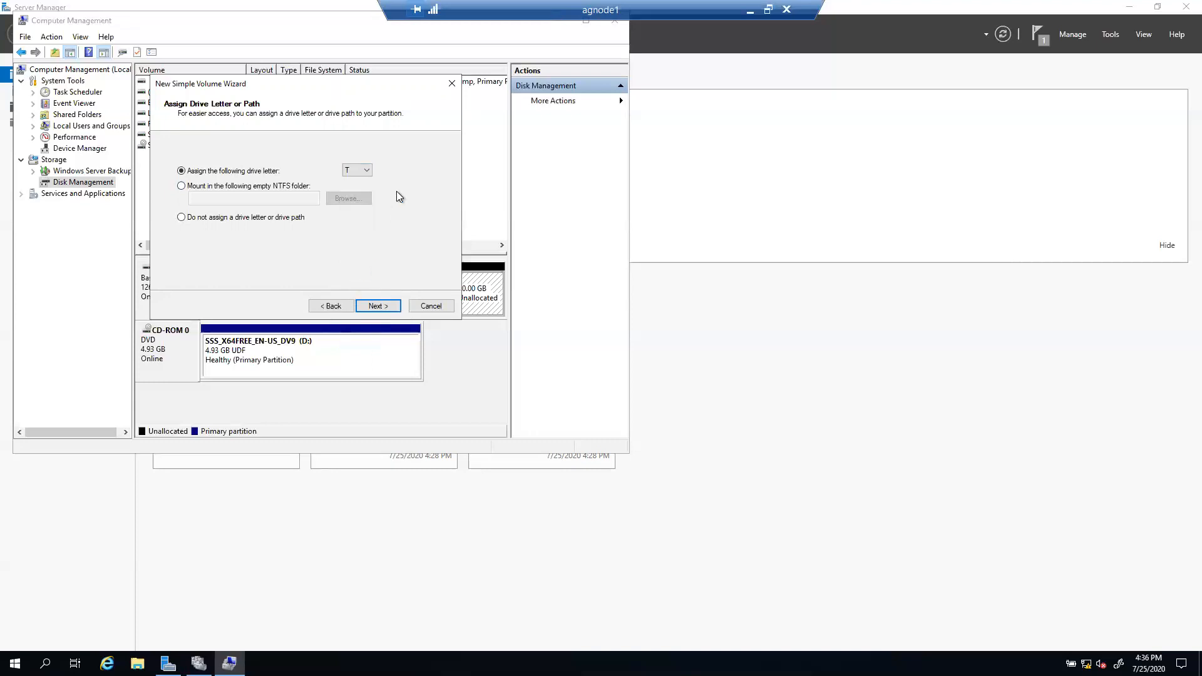
pyautogui.click(379, 306)
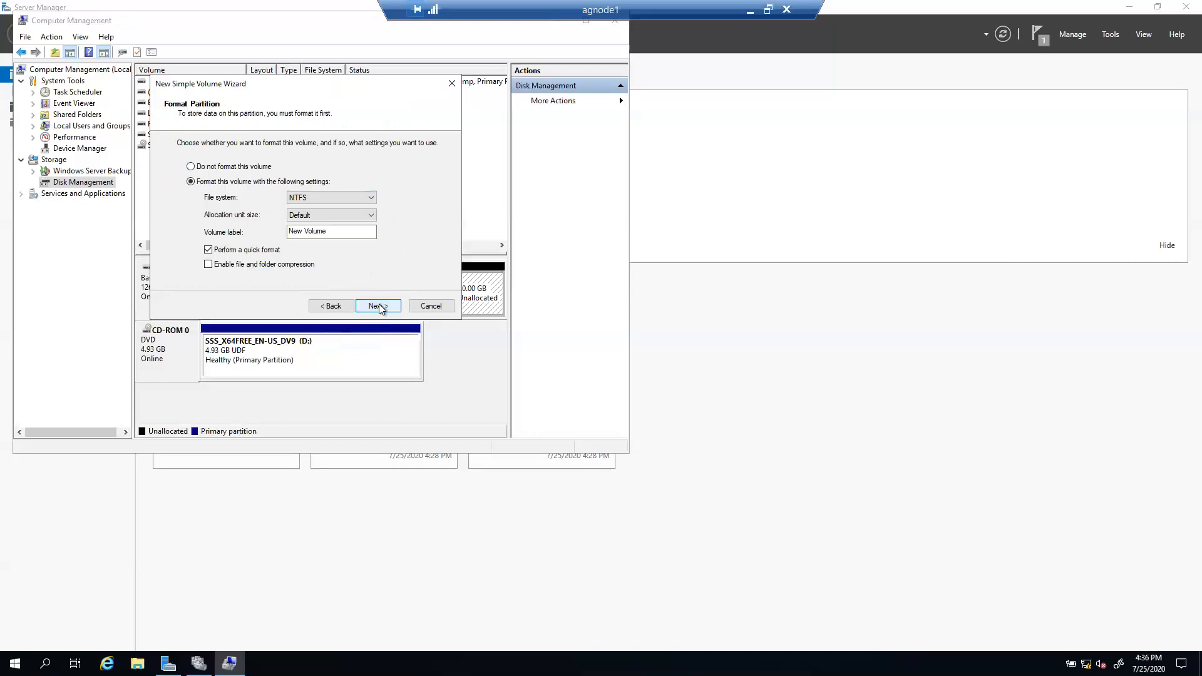
pyautogui.moveTo(343, 237); pyautogui.dragTo(294, 239)
pyautogui.write('TEMPDB')
pyautogui.click(380, 307)
pyautogui.click(379, 306)
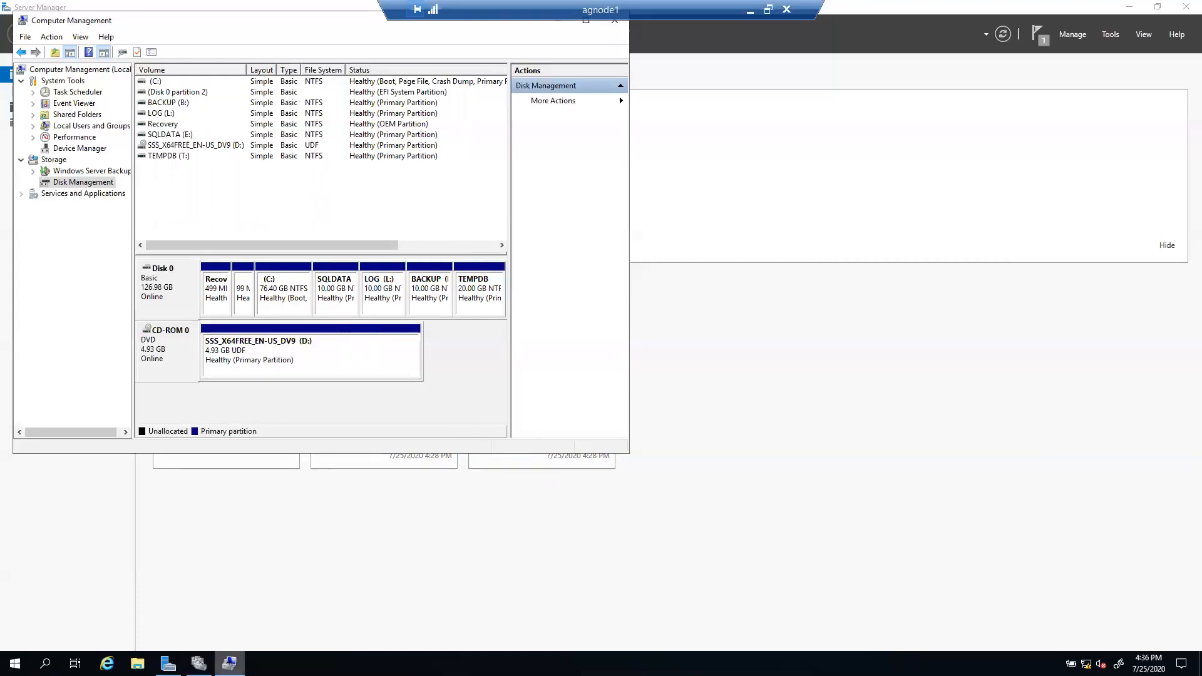
pyautogui.click(137, 663)
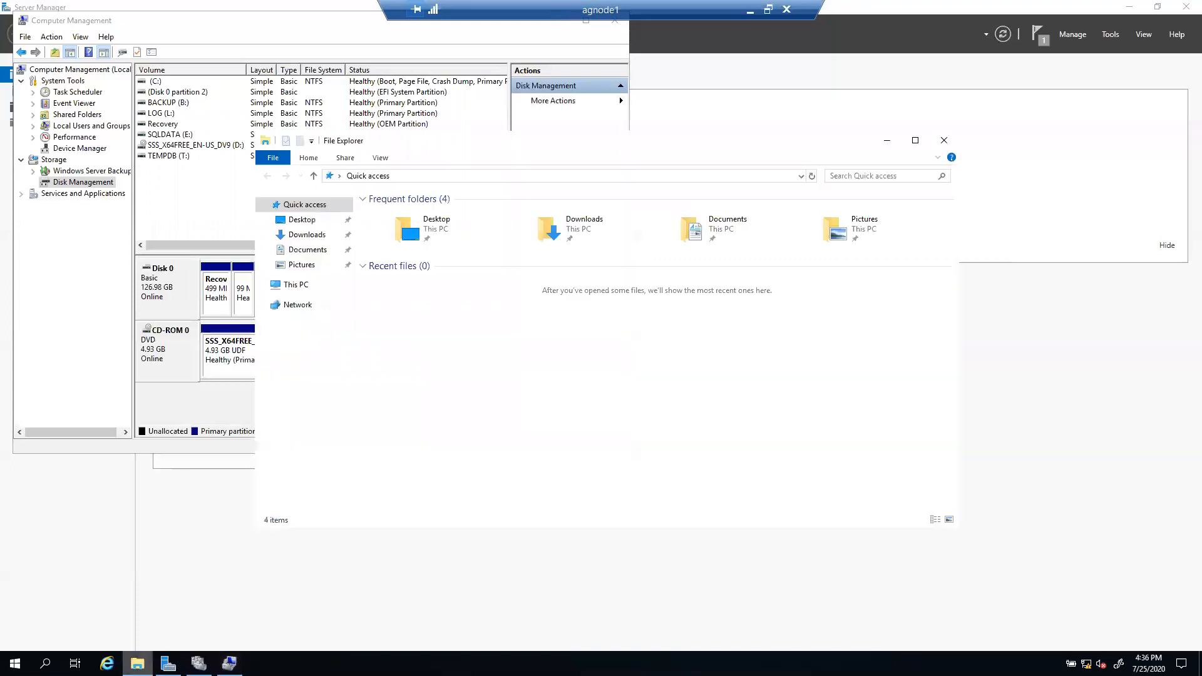
pyautogui.click(304, 285)
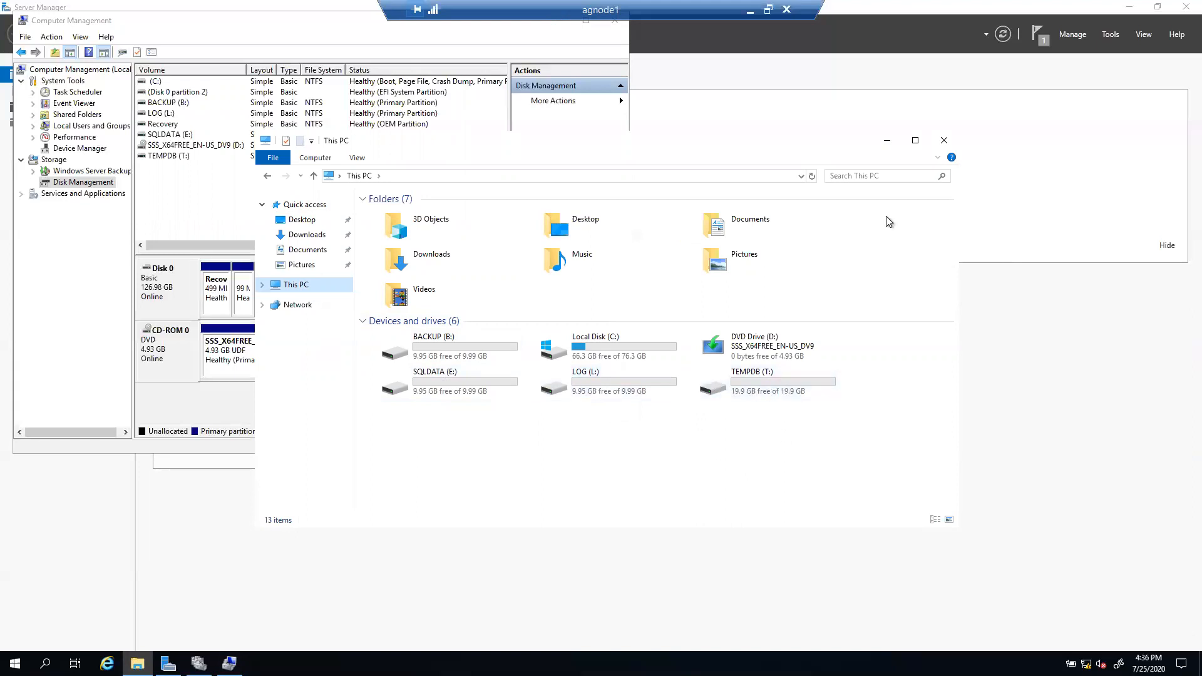
pyautogui.click(888, 143)
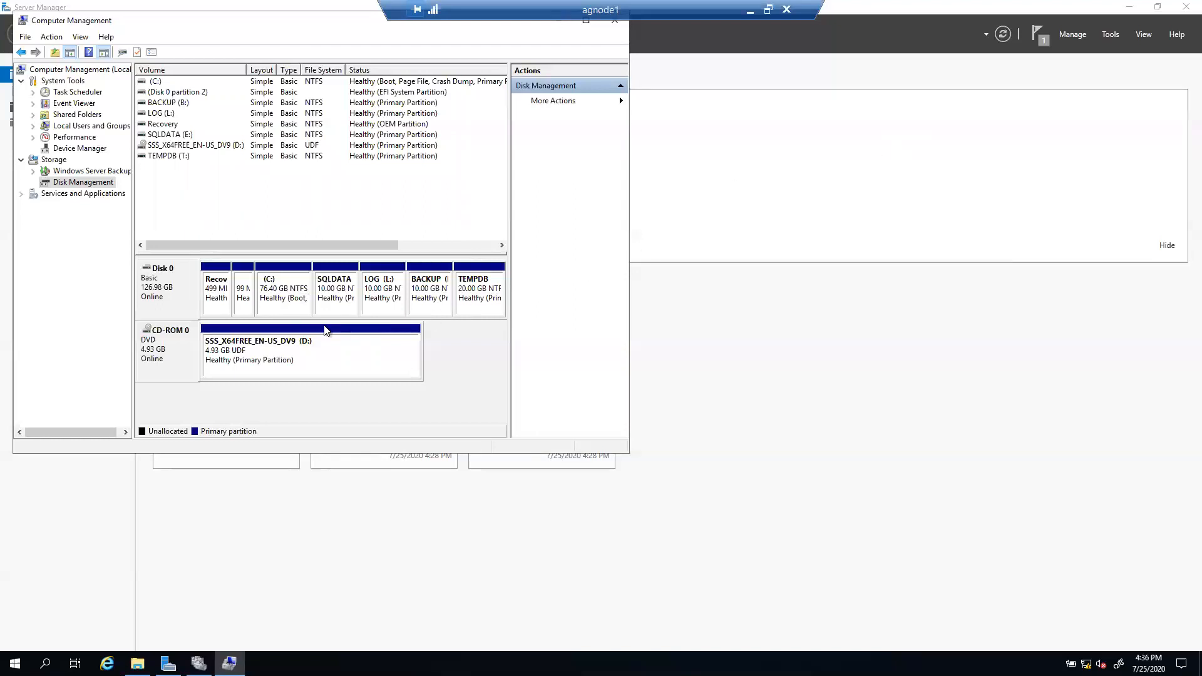
# Step: Drag the Computer Management window lower and close it
pyautogui.moveTo(163, 24); pyautogui.dragTo(164, 78)
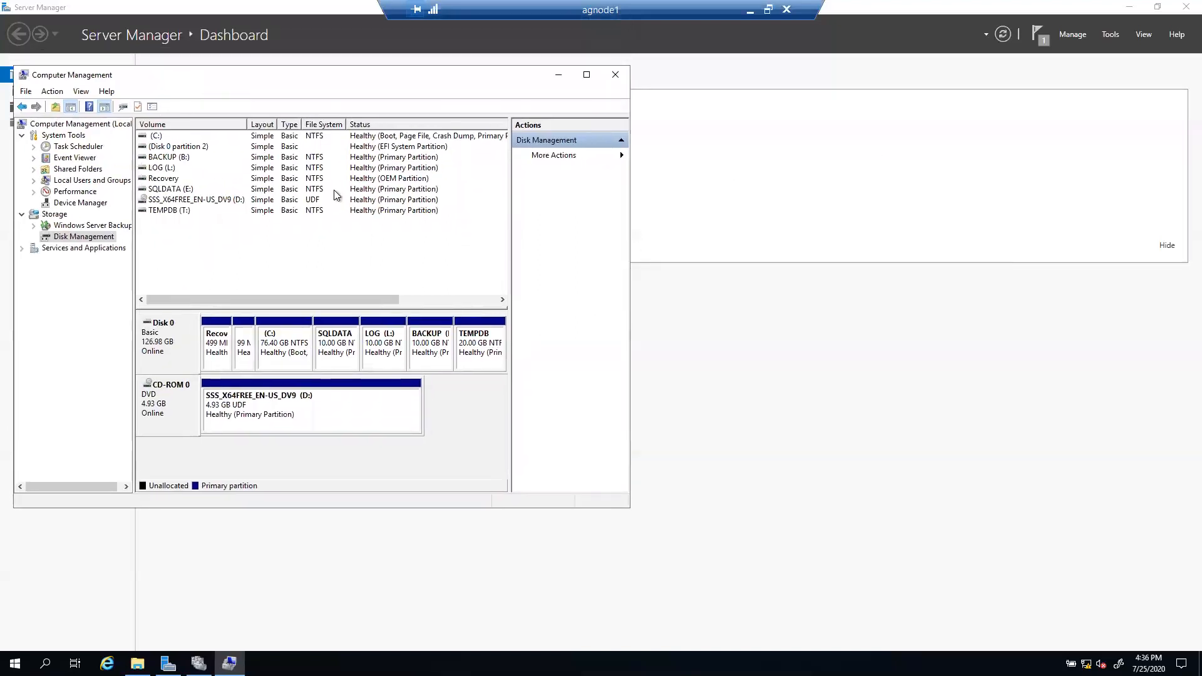
pyautogui.click(615, 74)
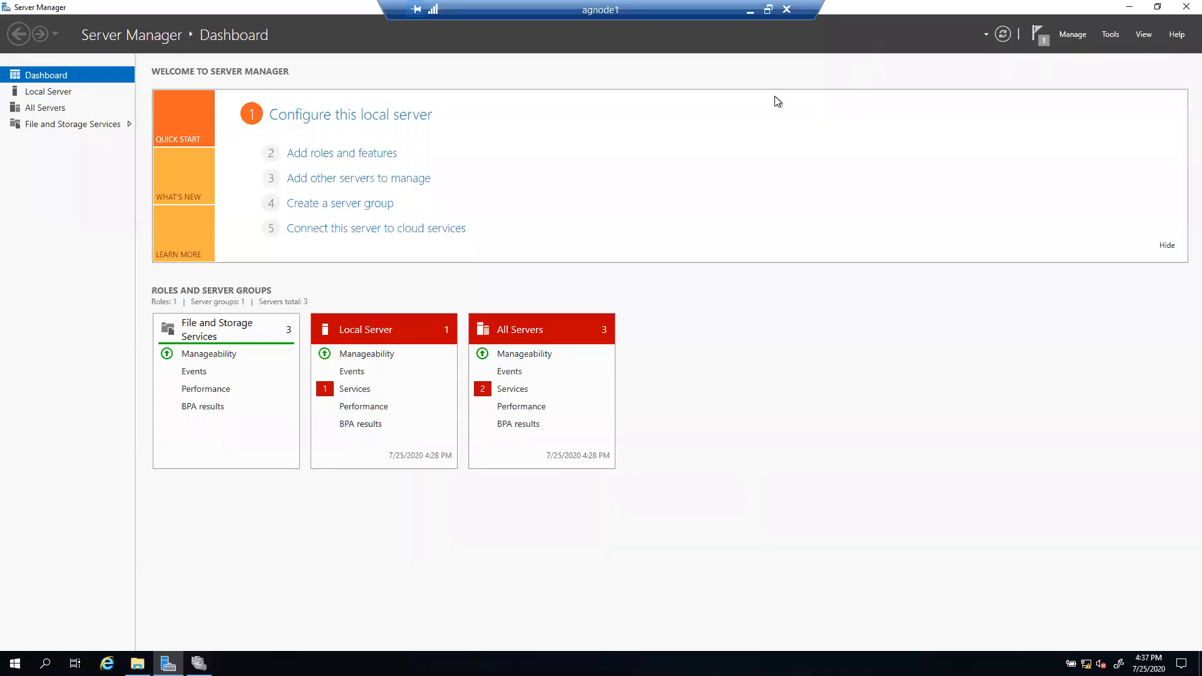
# Step: Minimize agnode1, switch to the agnode2 session, and close its finished Failover Clustering install wizard
pyautogui.click(750, 10)
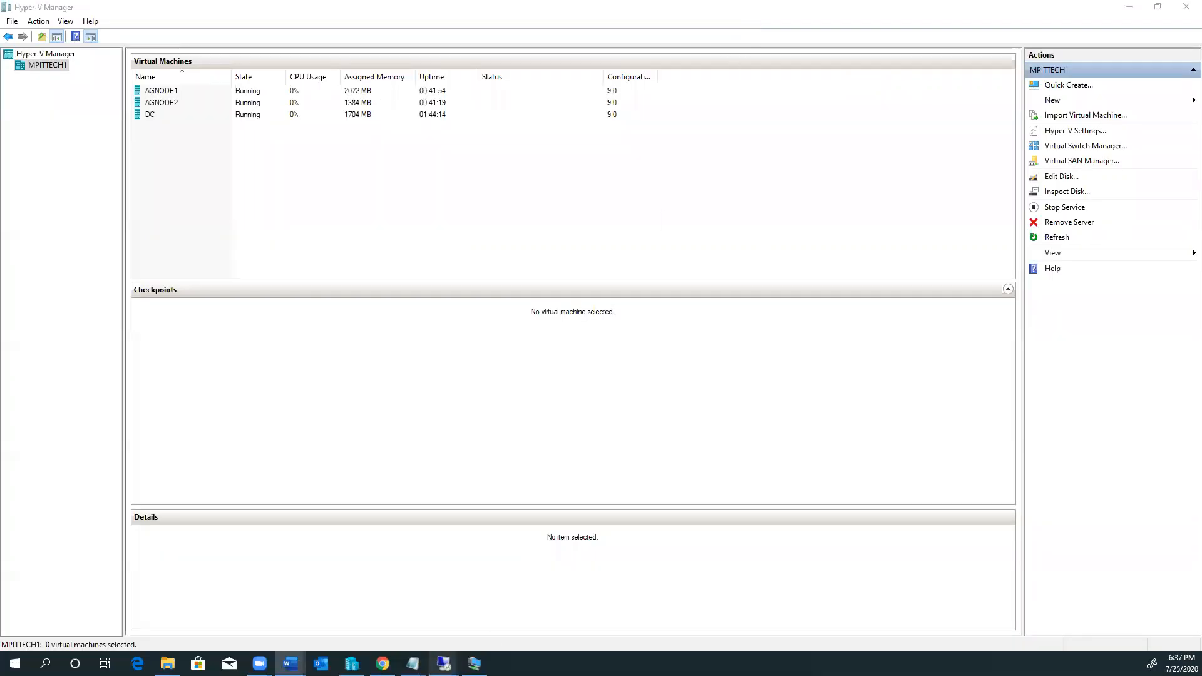
pyautogui.moveTo(444, 663)
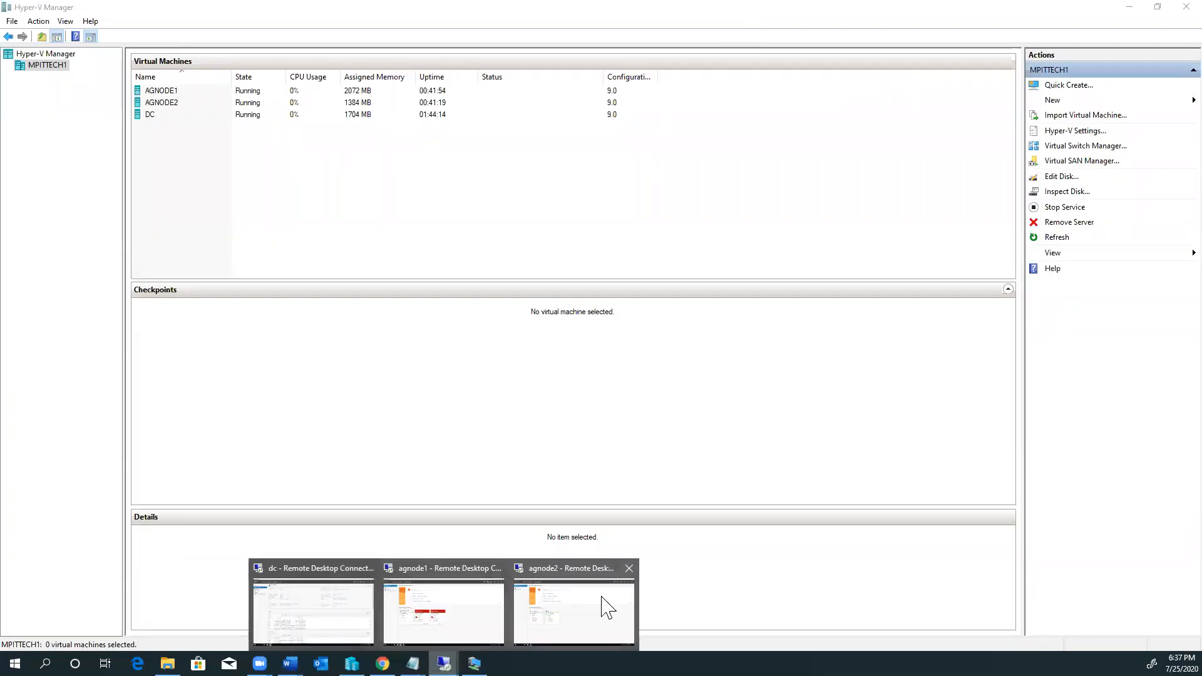
pyautogui.click(580, 605)
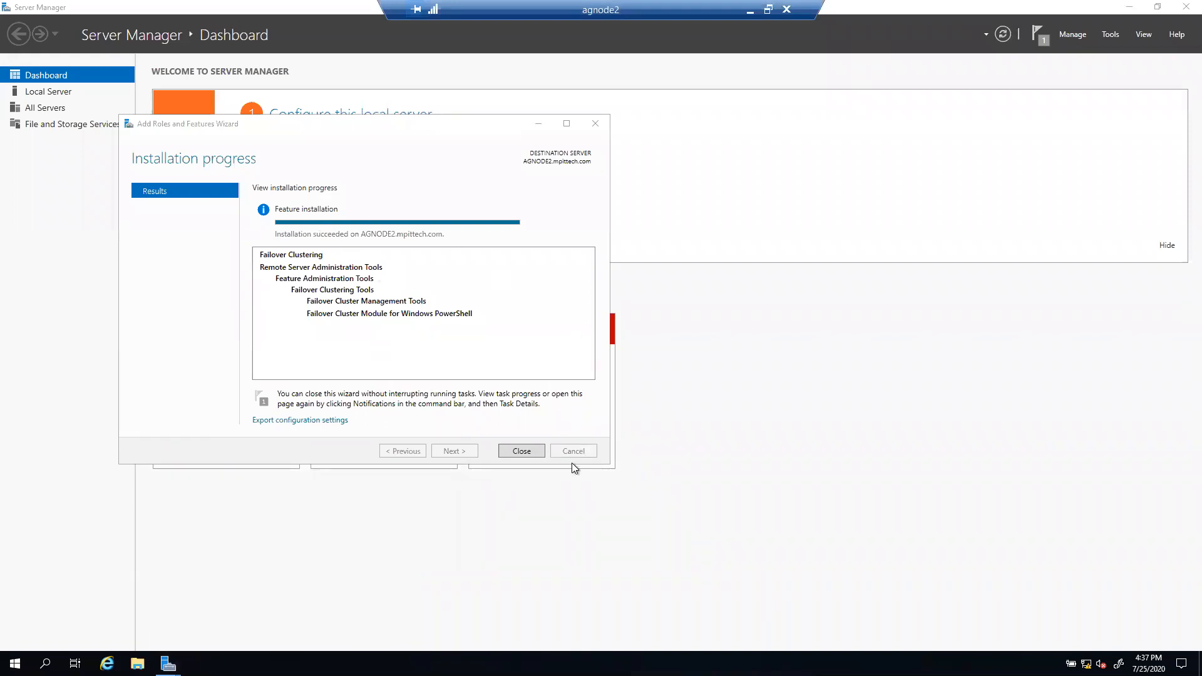
pyautogui.click(511, 451)
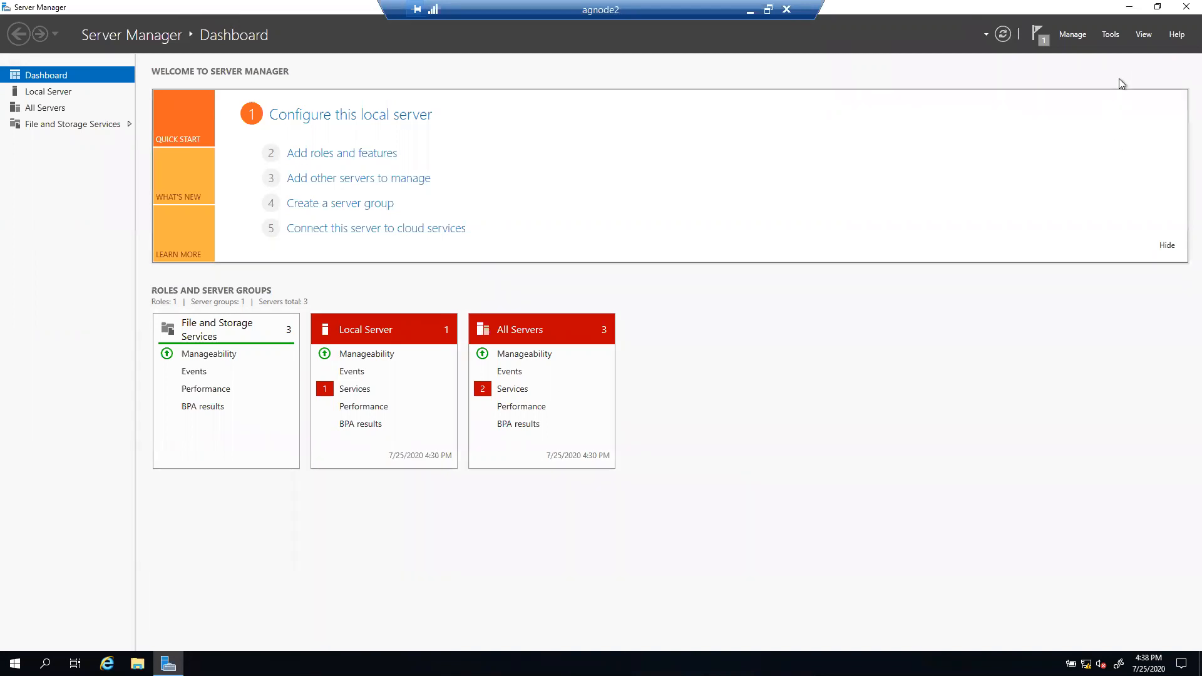
# Step: Shrink agnode2's C: volume by 51200 MB in Disk Management, leaving 50 GB unallocated on Disk 0
pyautogui.click(1111, 36)
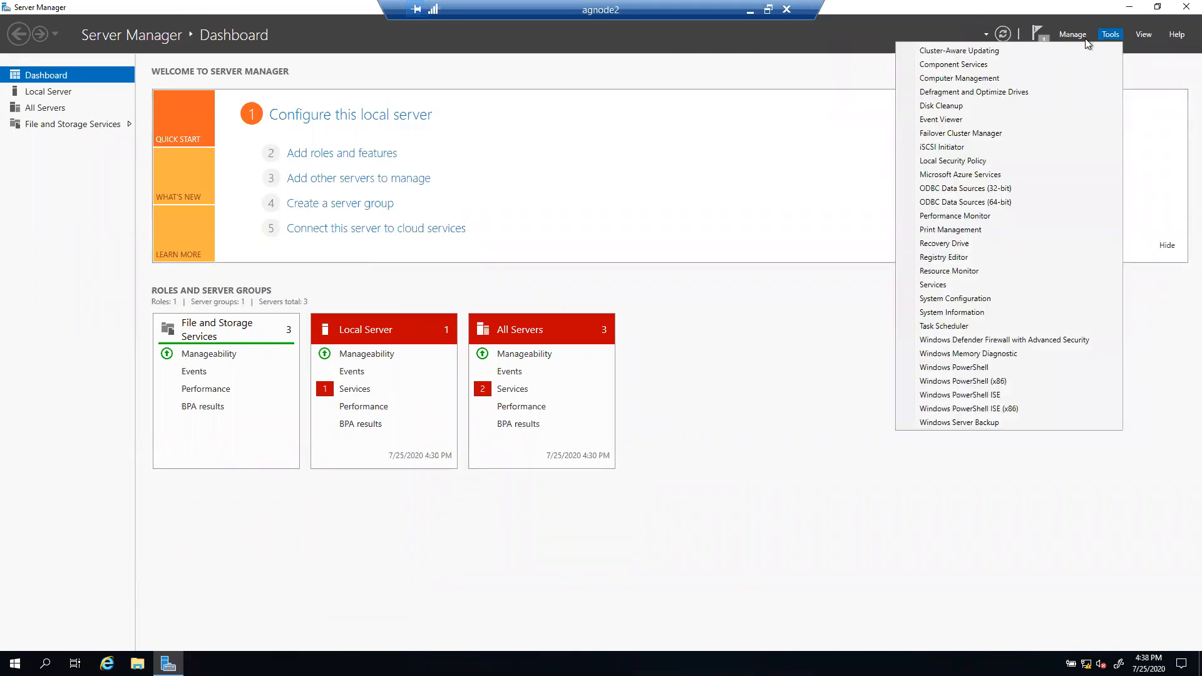
pyautogui.click(937, 80)
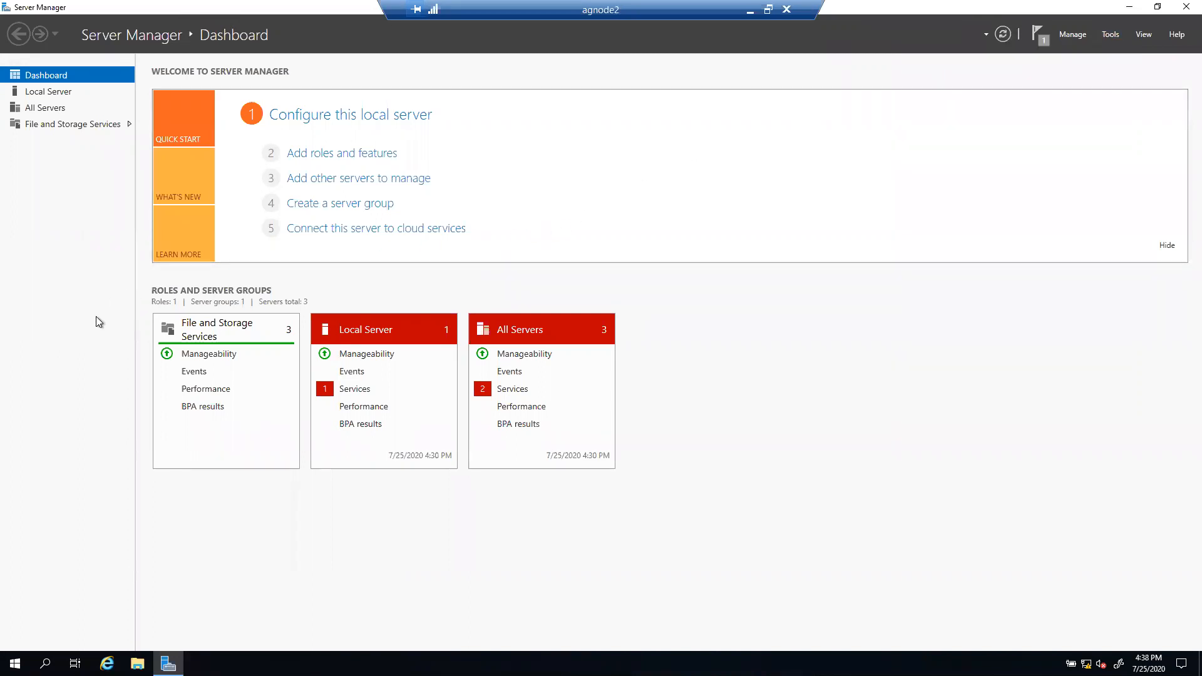
pyautogui.click(83, 183)
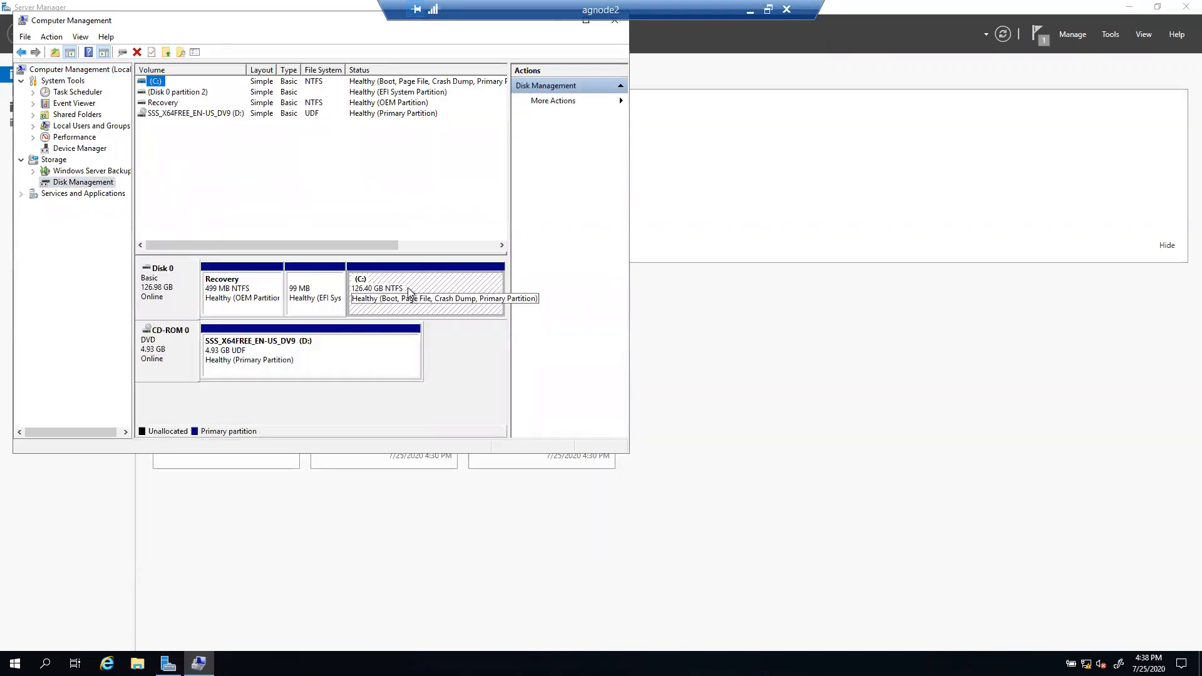
pyautogui.rightClick(410, 292)
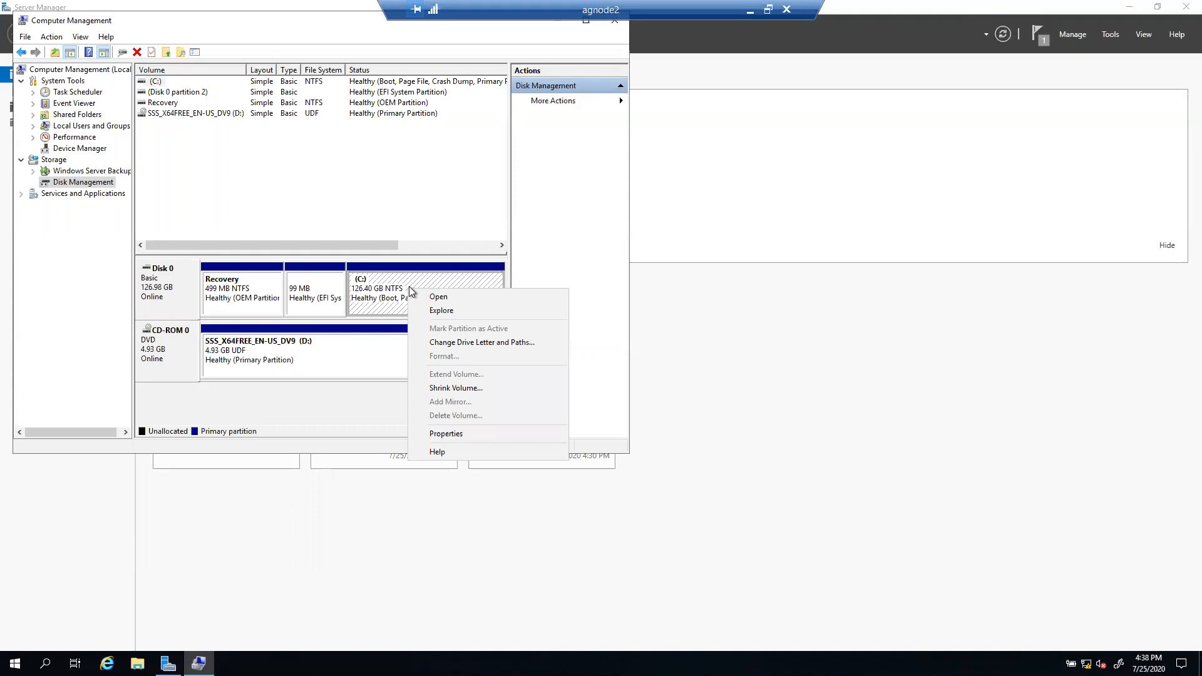
pyautogui.click(472, 389)
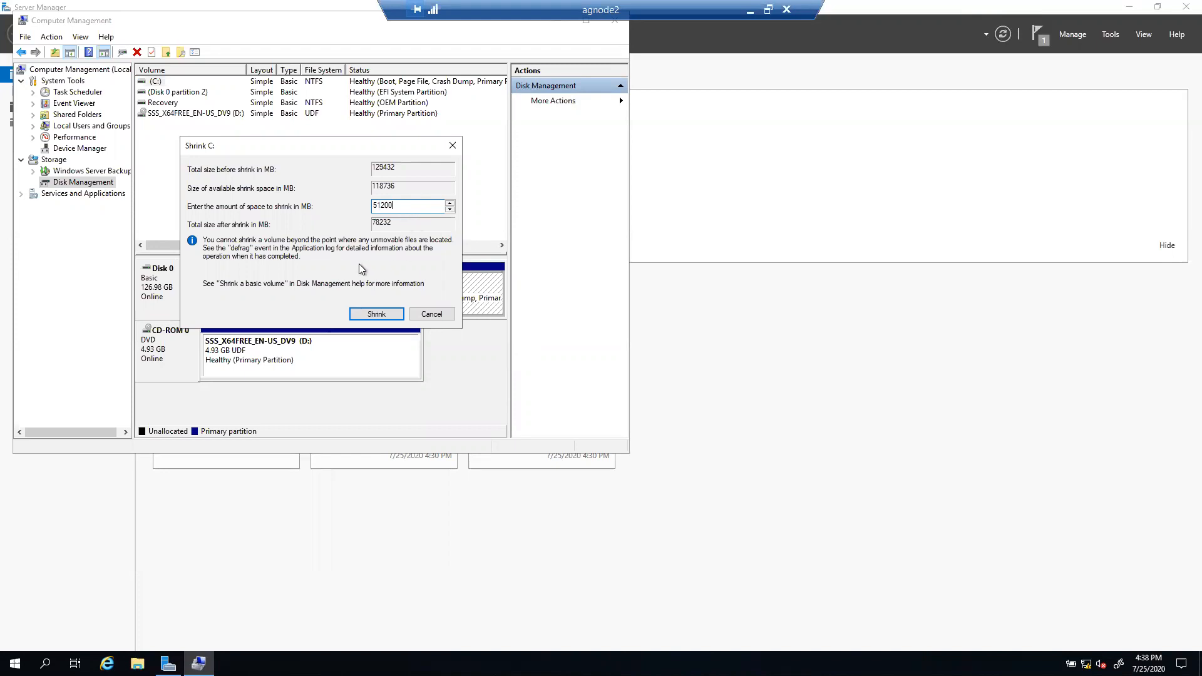
pyautogui.click(376, 315)
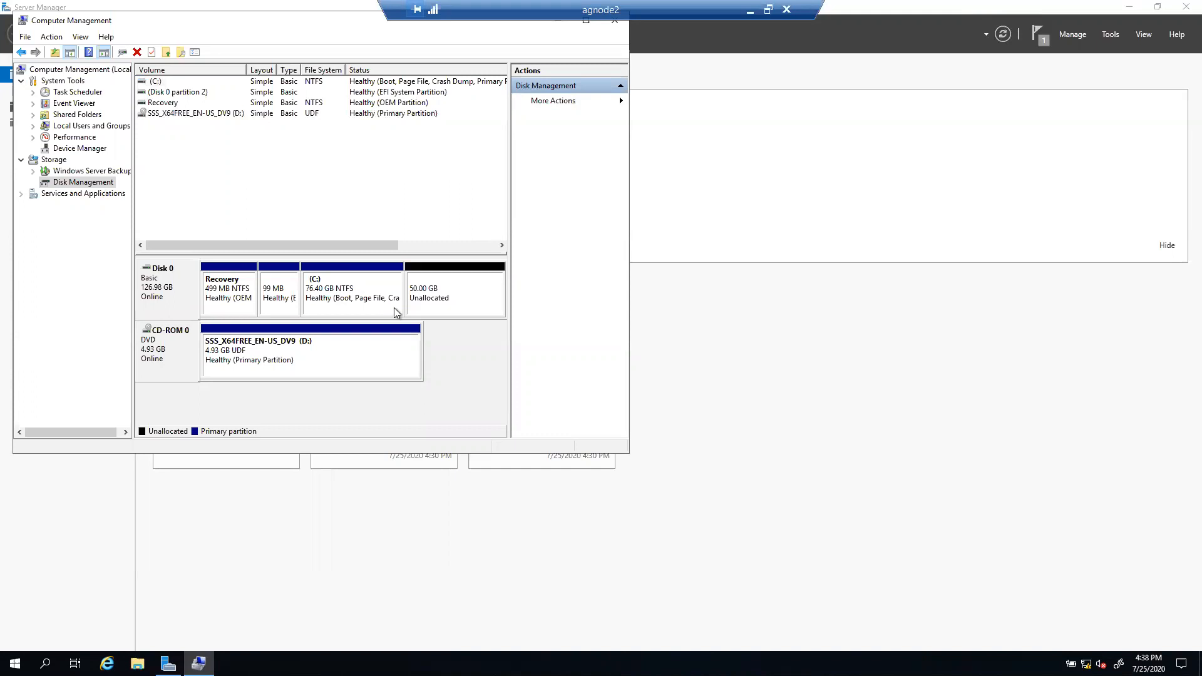
# Step: Set up a 10240 MB NTFS simple volume on drive E: labelled SQLDATA, up to the summary page
pyautogui.click(445, 294)
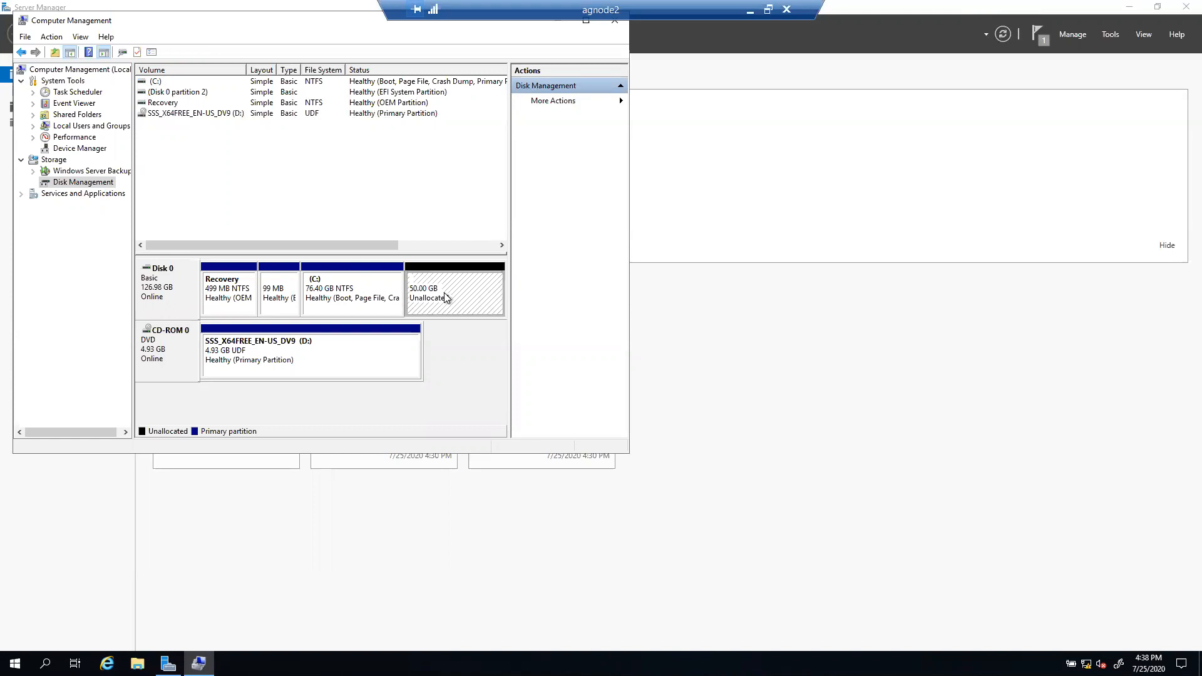
pyautogui.rightClick(445, 293)
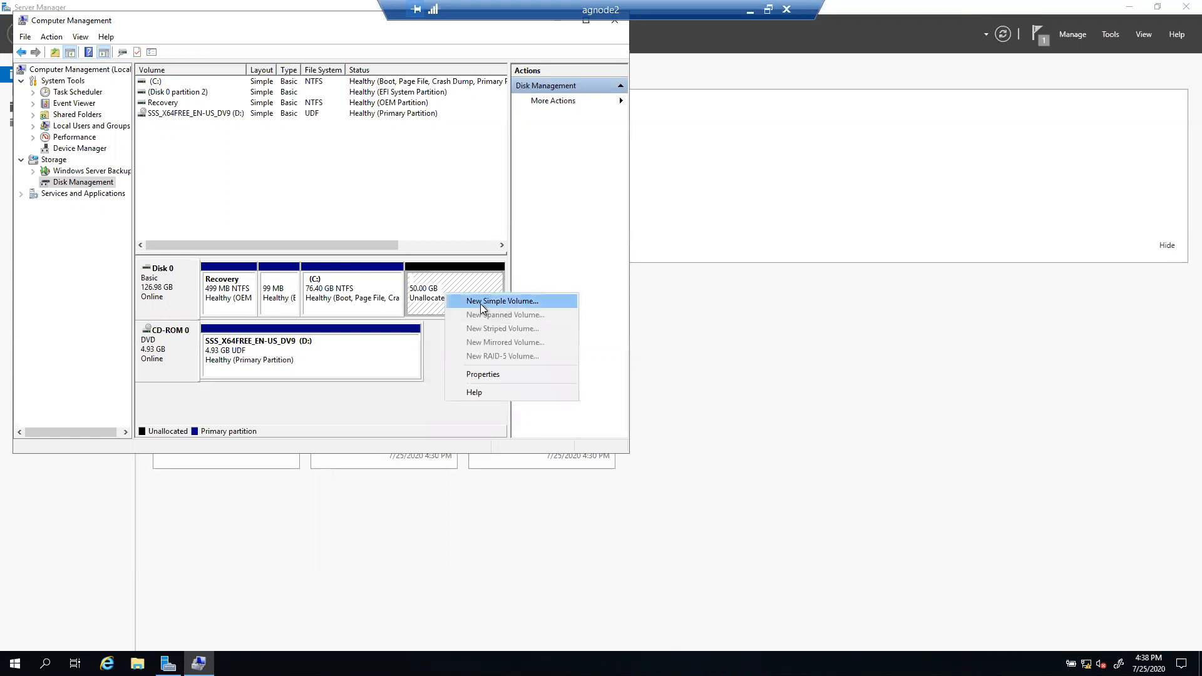
pyautogui.click(482, 302)
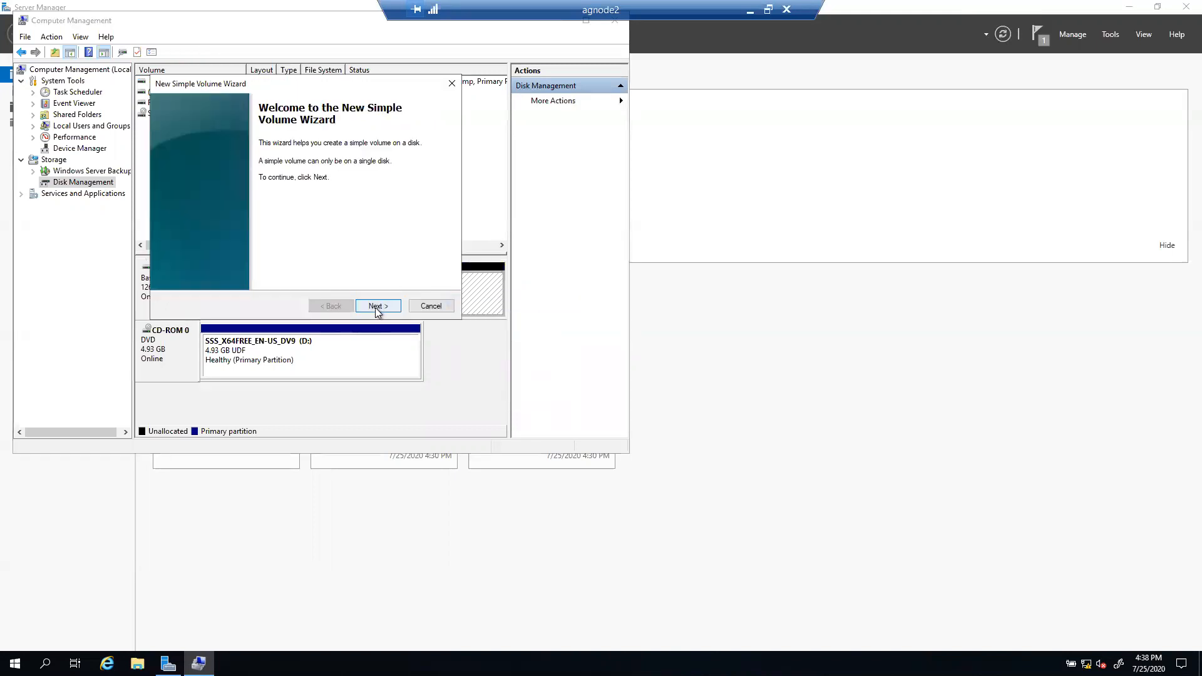
pyautogui.click(375, 306)
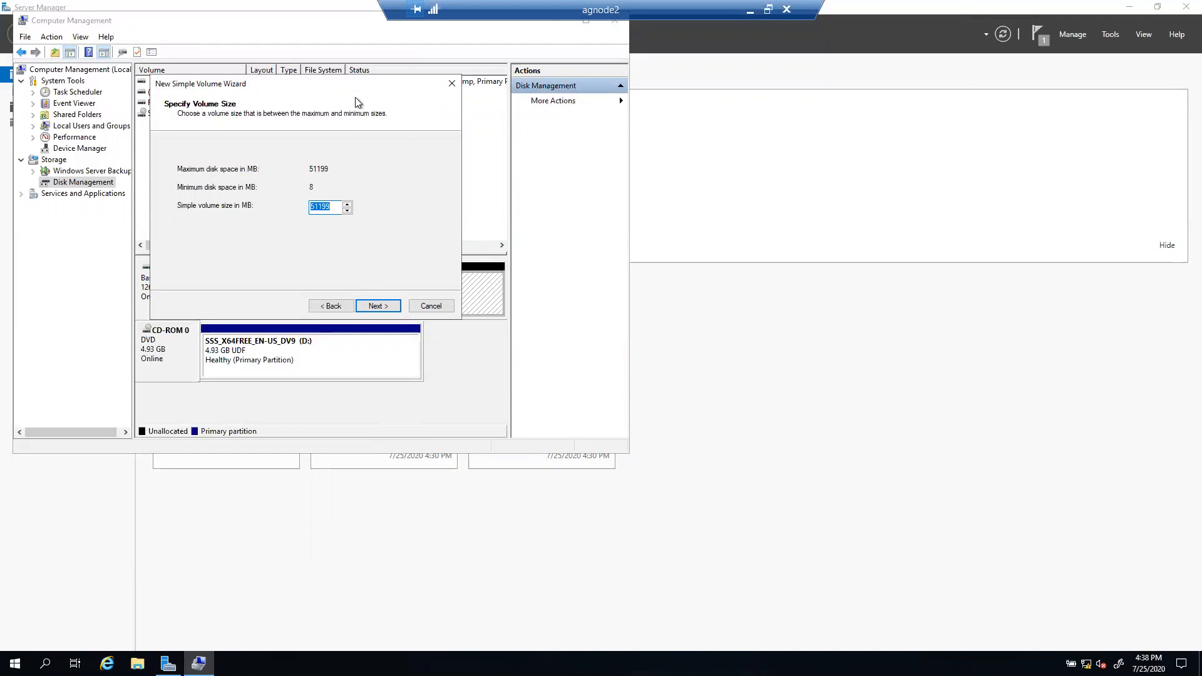
pyautogui.click(376, 305)
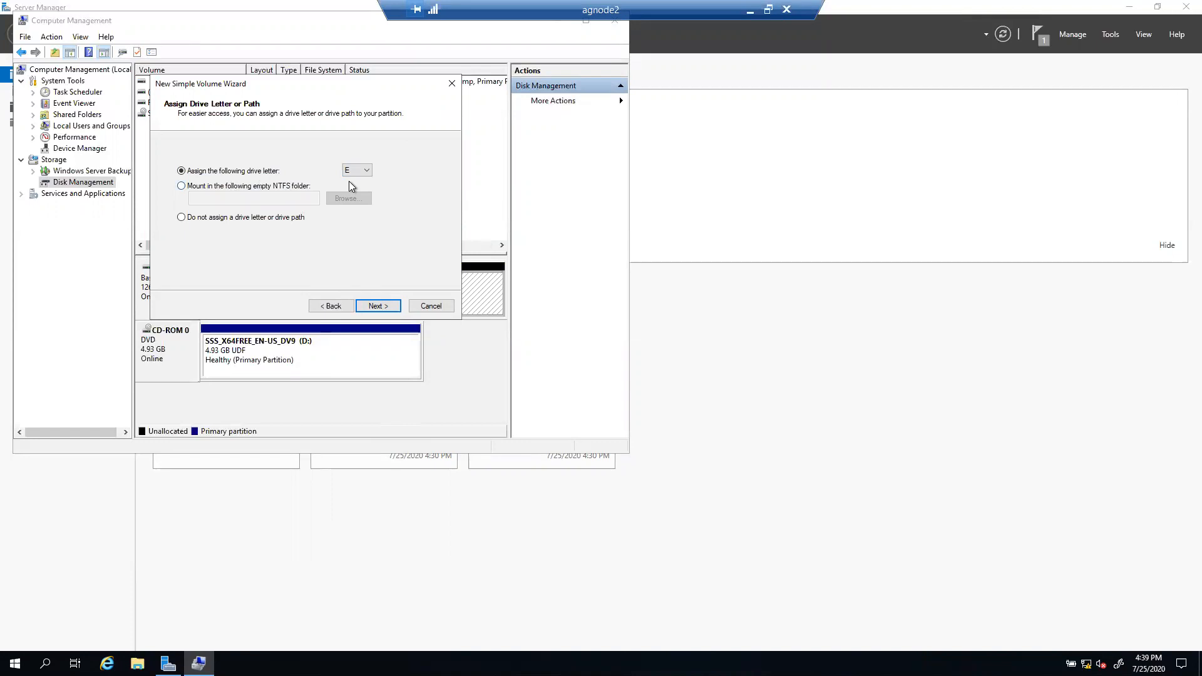
pyautogui.click(377, 306)
pyautogui.moveTo(348, 231); pyautogui.dragTo(246, 201)
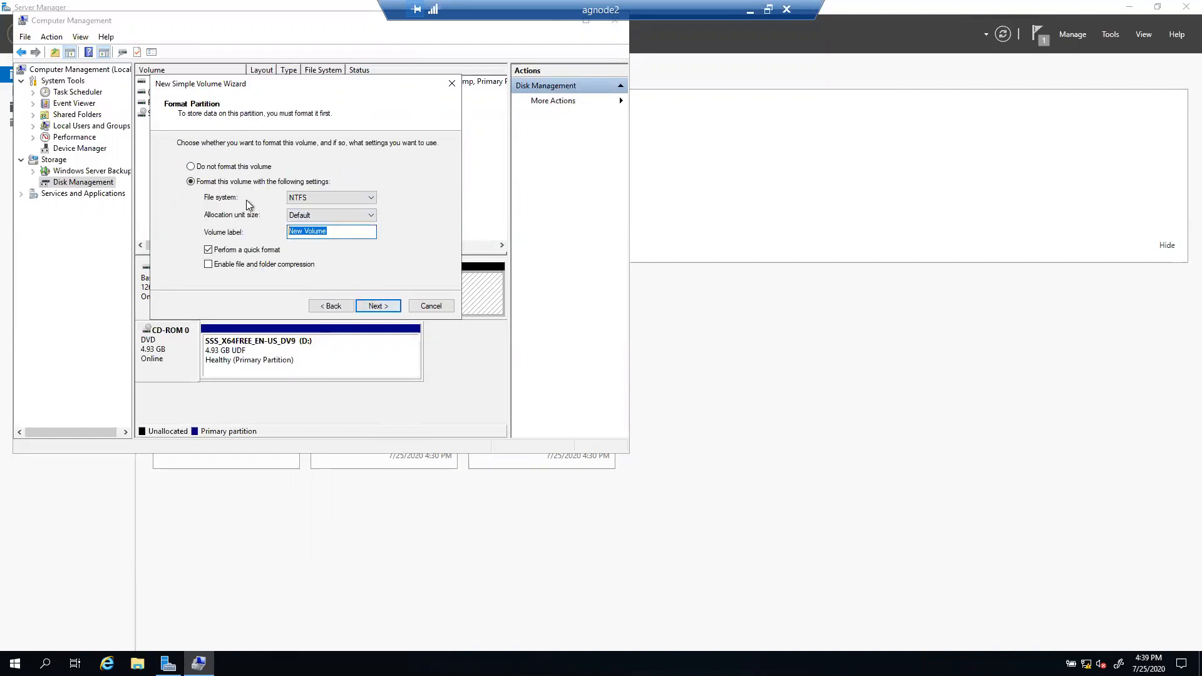
pyautogui.write('SQLDATA')
pyautogui.click(376, 305)
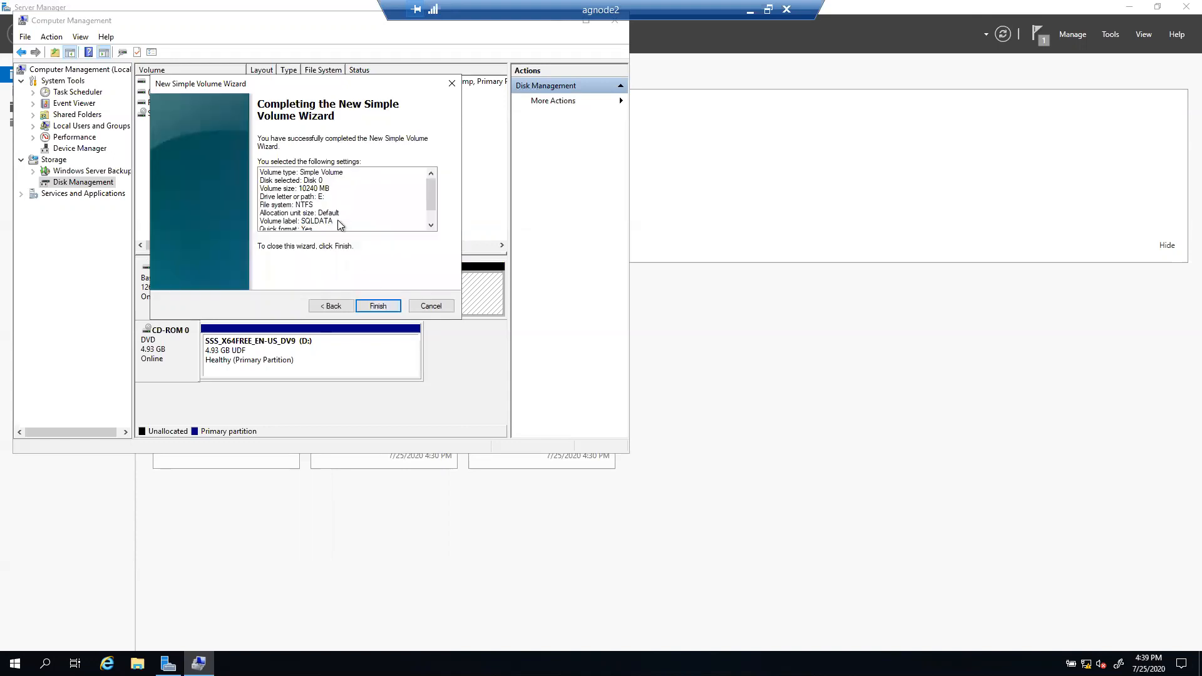
pyautogui.moveTo(428, 199); pyautogui.dragTo(430, 223)
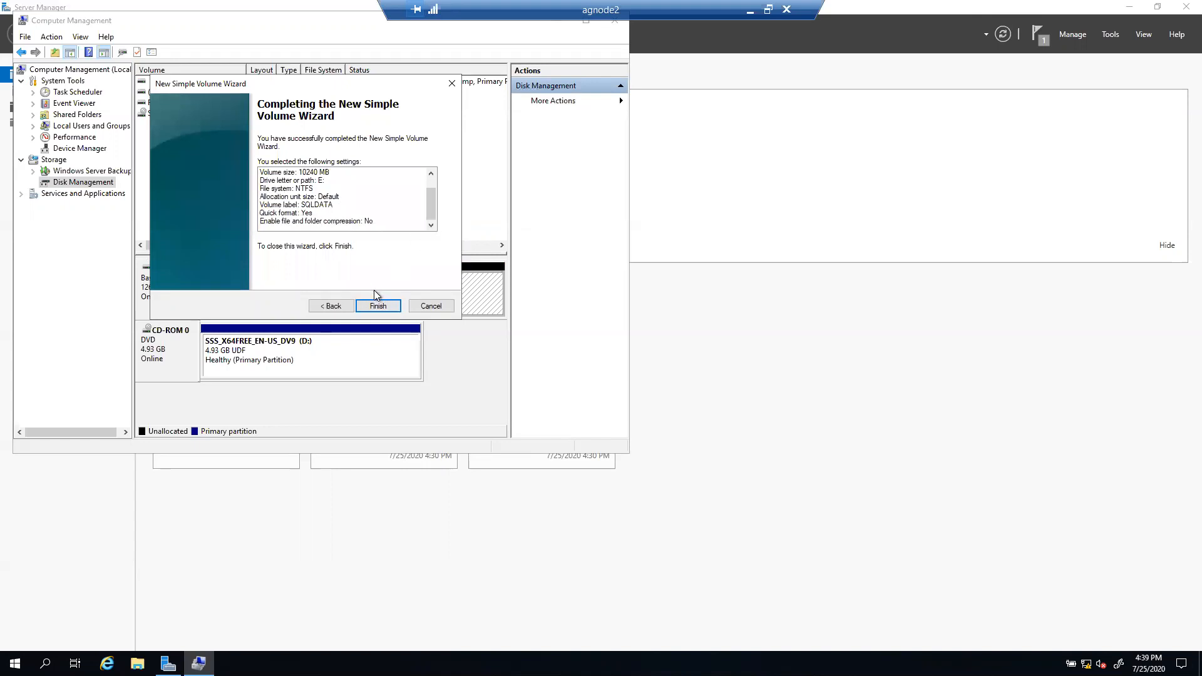
# Step: Finish the SQLDATA volume and start a 10240 MB volume from the 40 GB free space
pyautogui.click(376, 306)
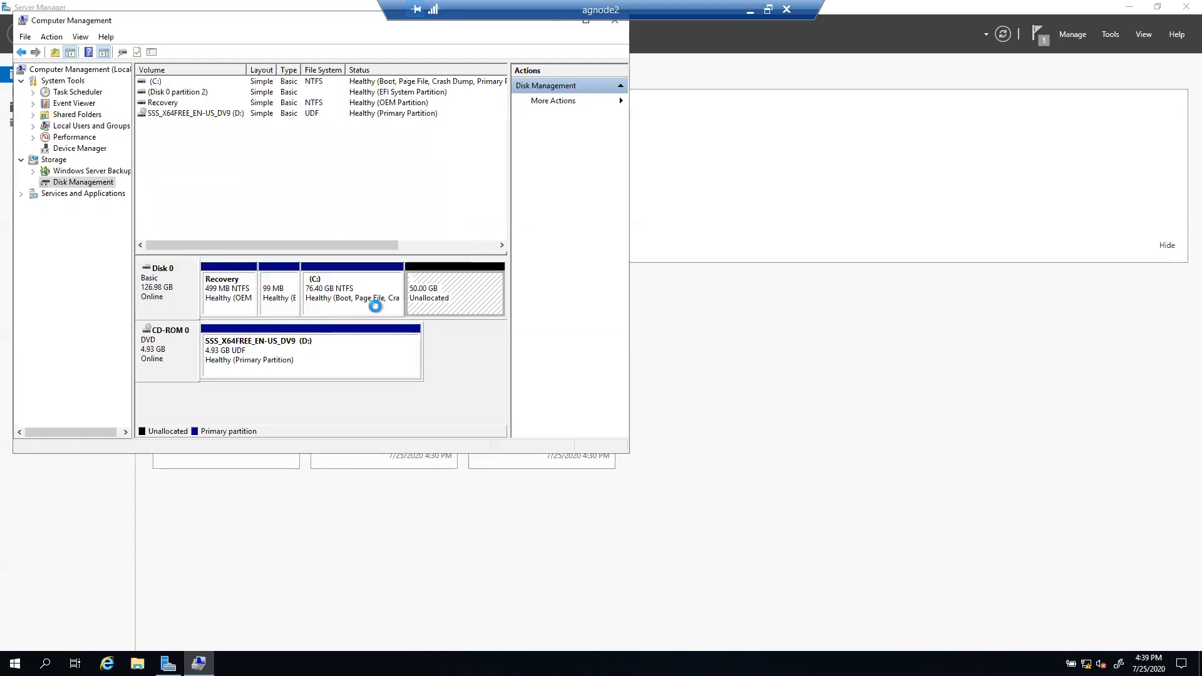
pyautogui.rightClick(480, 305)
pyautogui.click(490, 302)
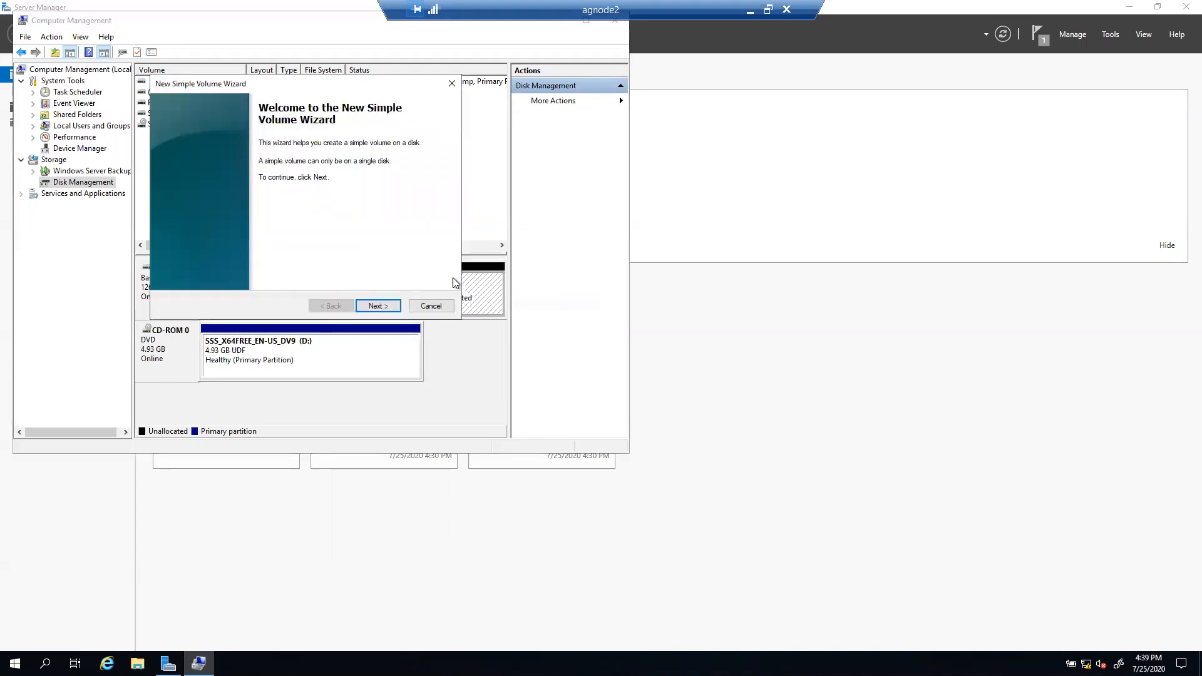
pyautogui.click(376, 306)
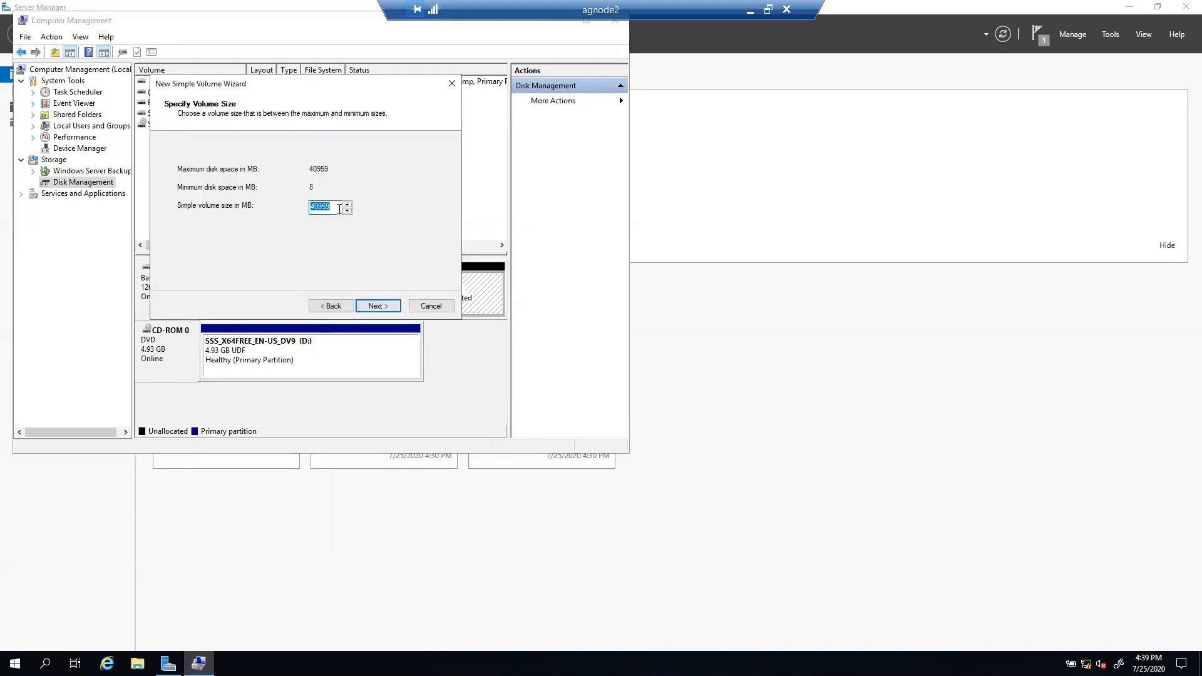
pyautogui.write('10240')
pyautogui.click(382, 305)
# Step: Assign drive letter L and label LOG, then finish creating the volume
pyautogui.click(367, 170)
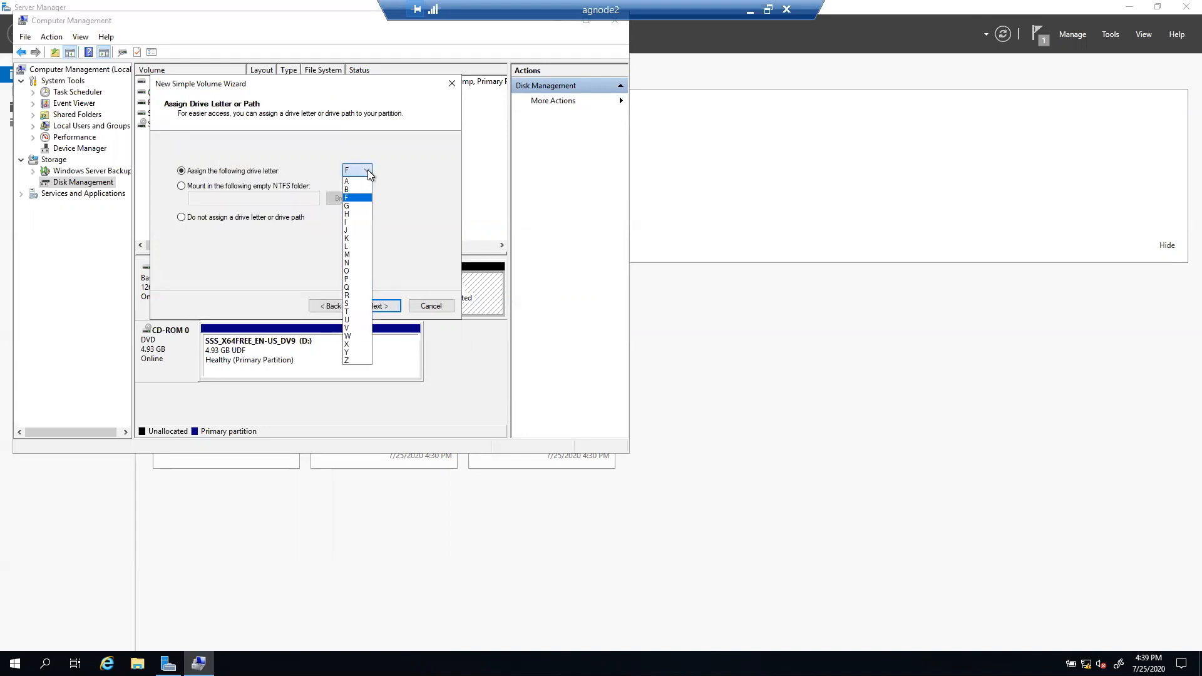
pyautogui.click(351, 247)
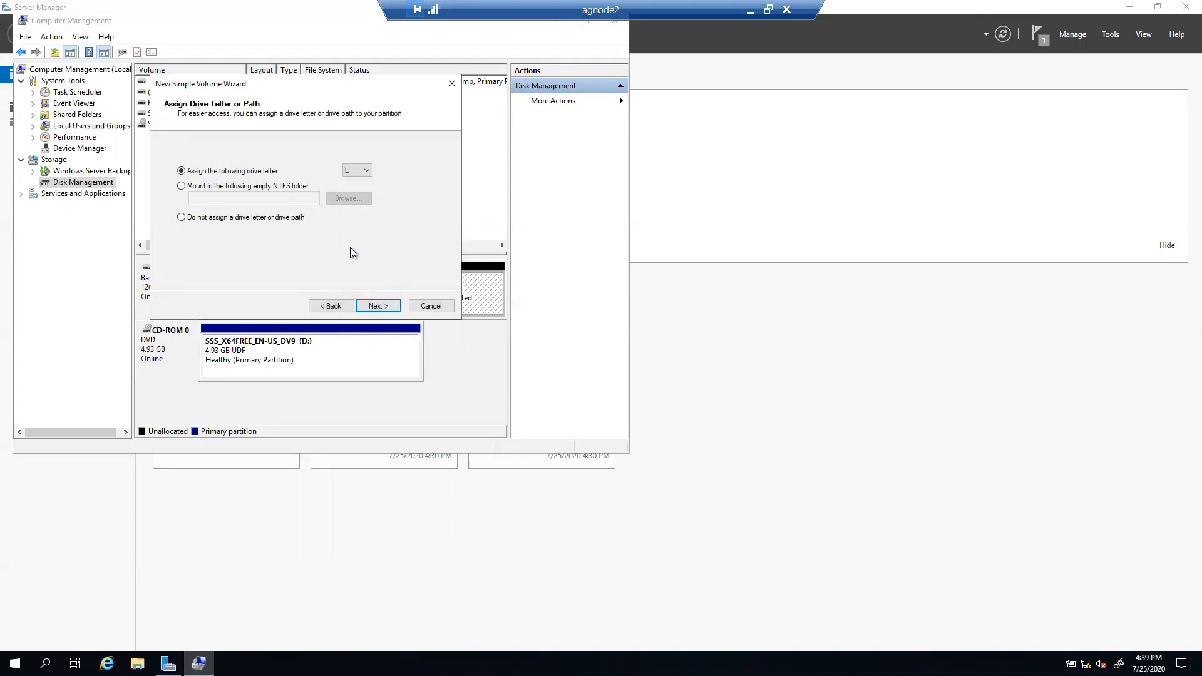
pyautogui.click(376, 307)
pyautogui.moveTo(332, 232); pyautogui.dragTo(273, 224)
pyautogui.write('LOG')
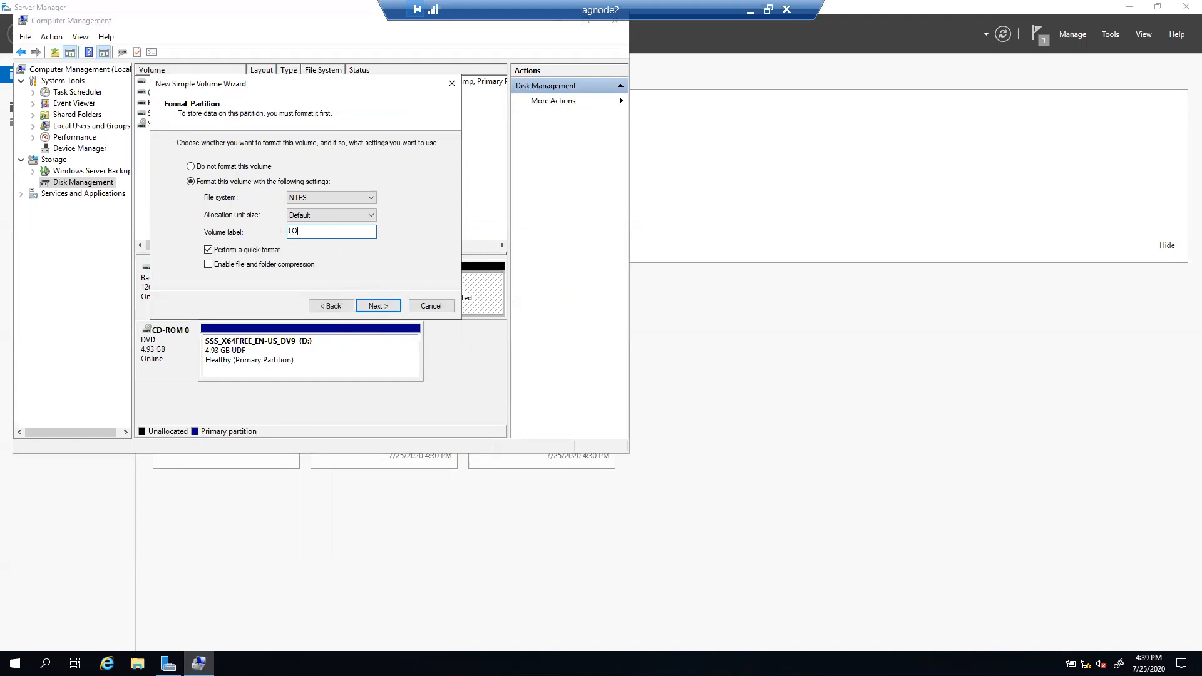
pyautogui.click(377, 305)
pyautogui.click(378, 305)
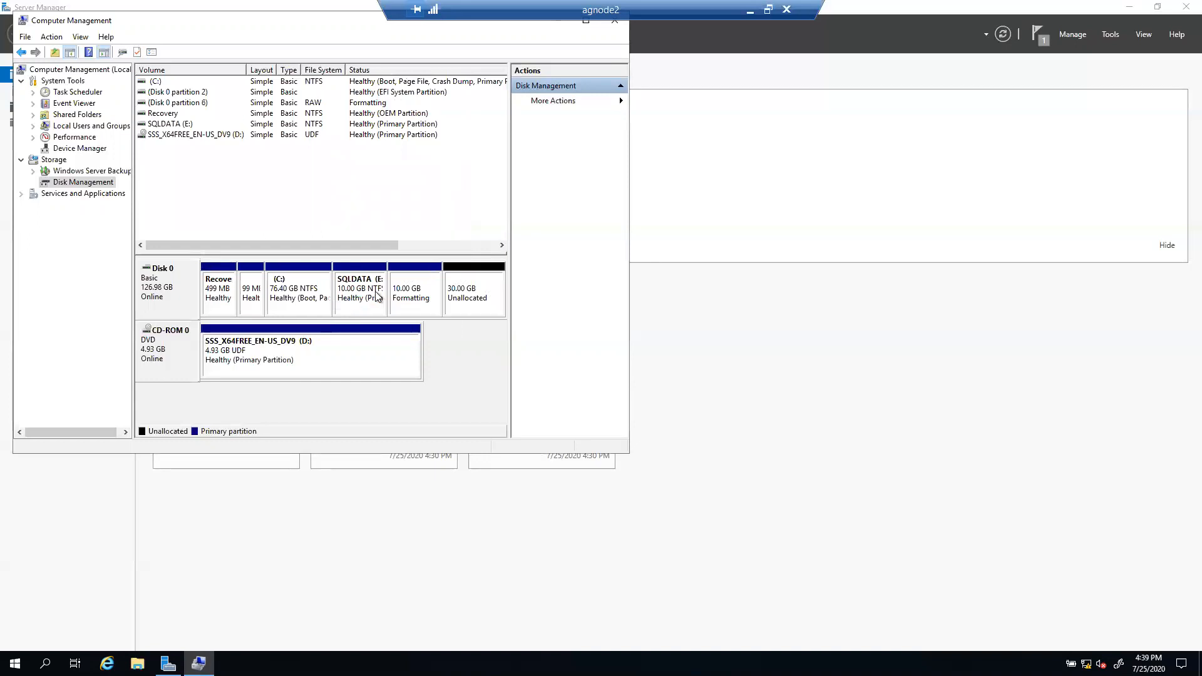
# Step: Create a 10240 MB NTFS volume on drive B: labelled BACKUP from the 30 GB free space
pyautogui.rightClick(475, 288)
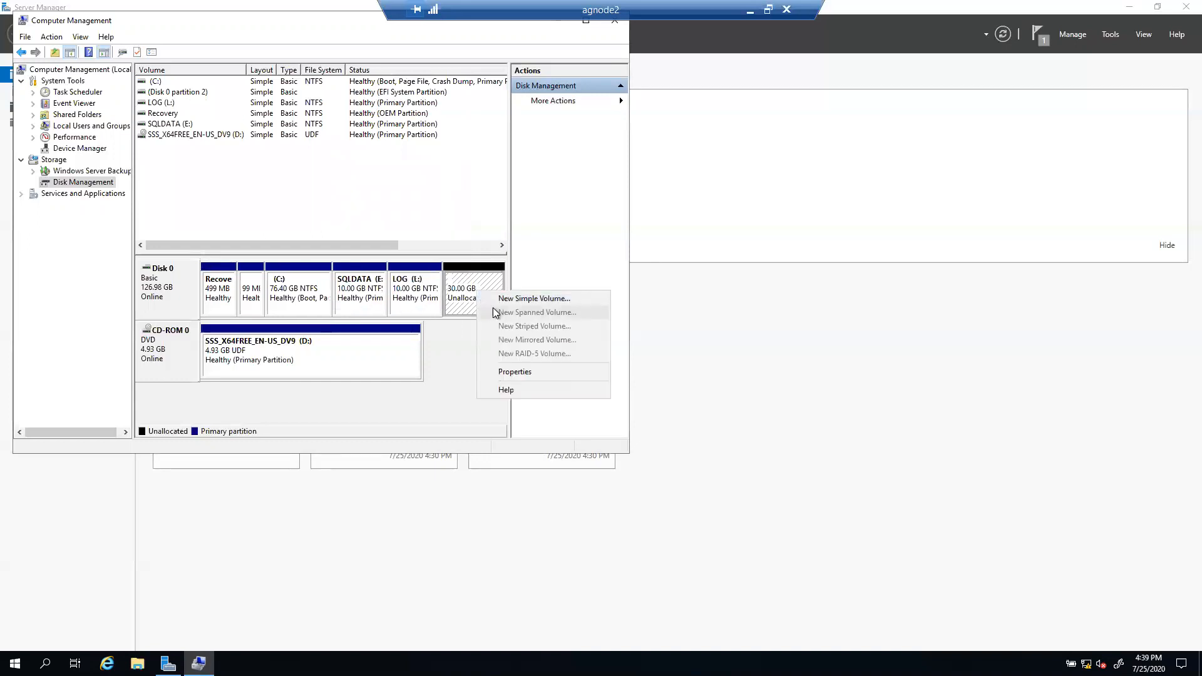
pyautogui.click(529, 298)
pyautogui.click(375, 305)
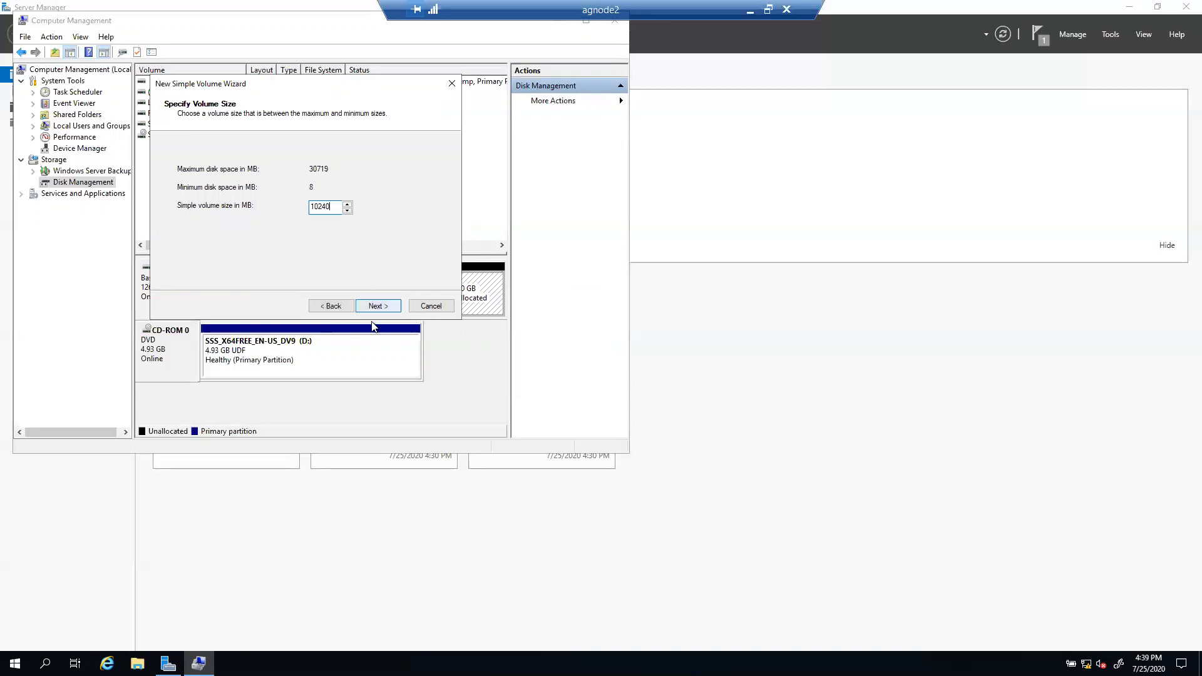
pyautogui.click(379, 305)
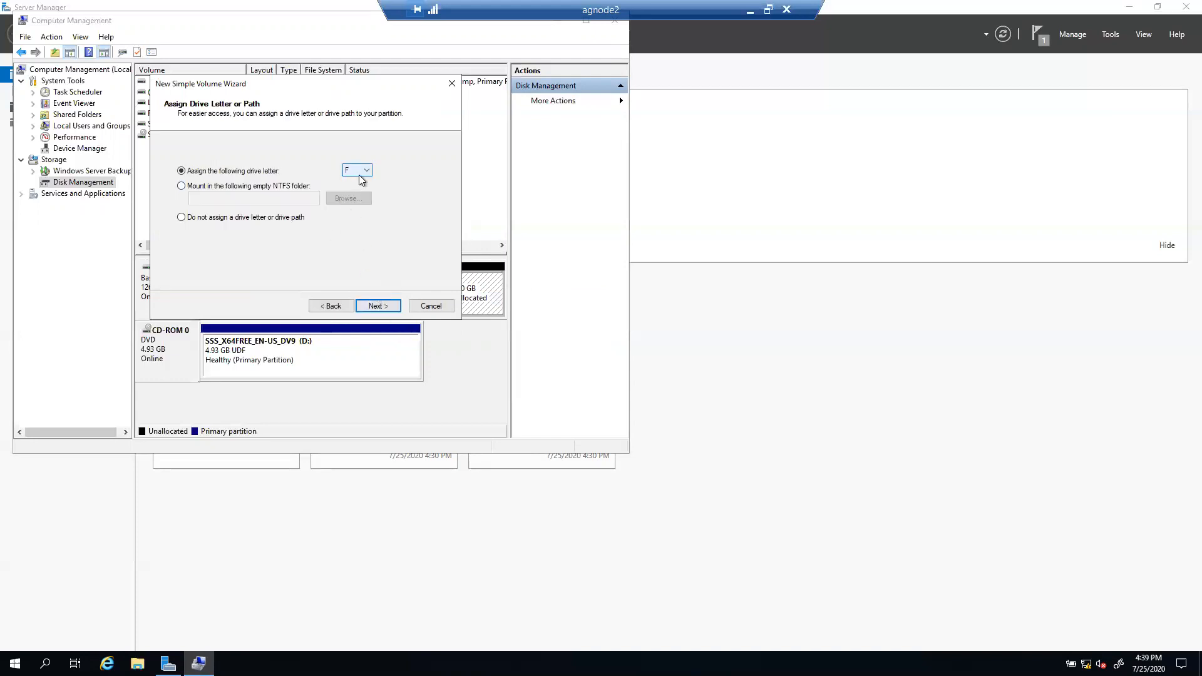
pyautogui.click(360, 170)
pyautogui.click(356, 180)
pyautogui.click(375, 307)
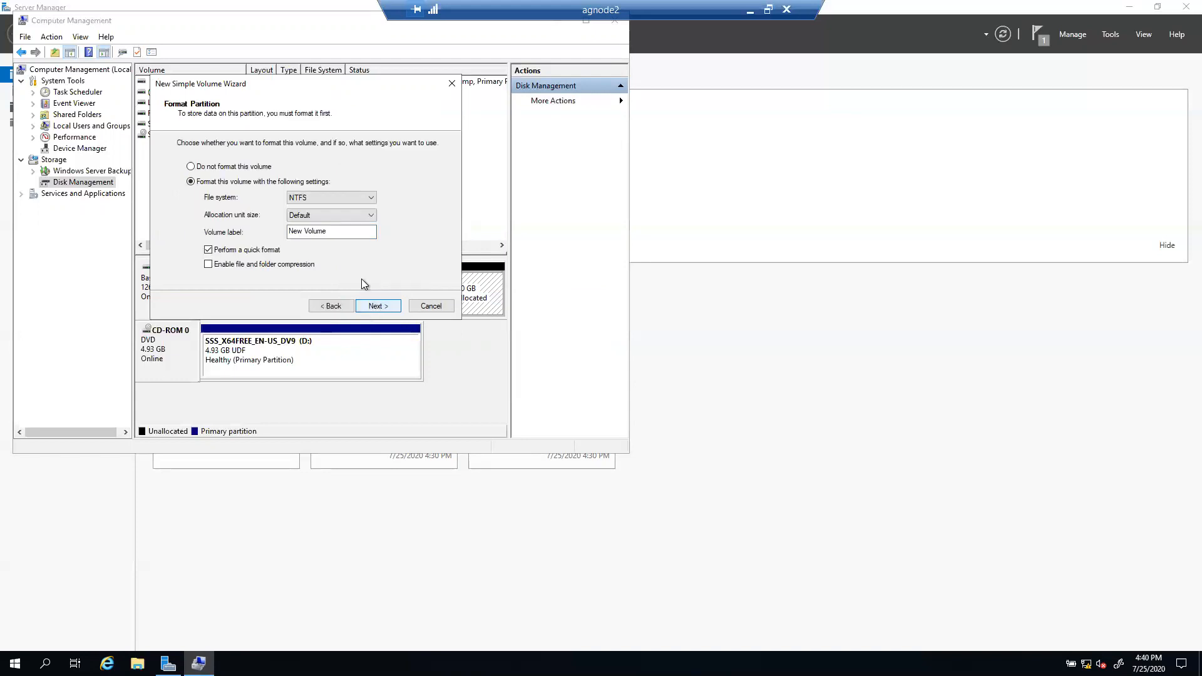
pyautogui.write('B')
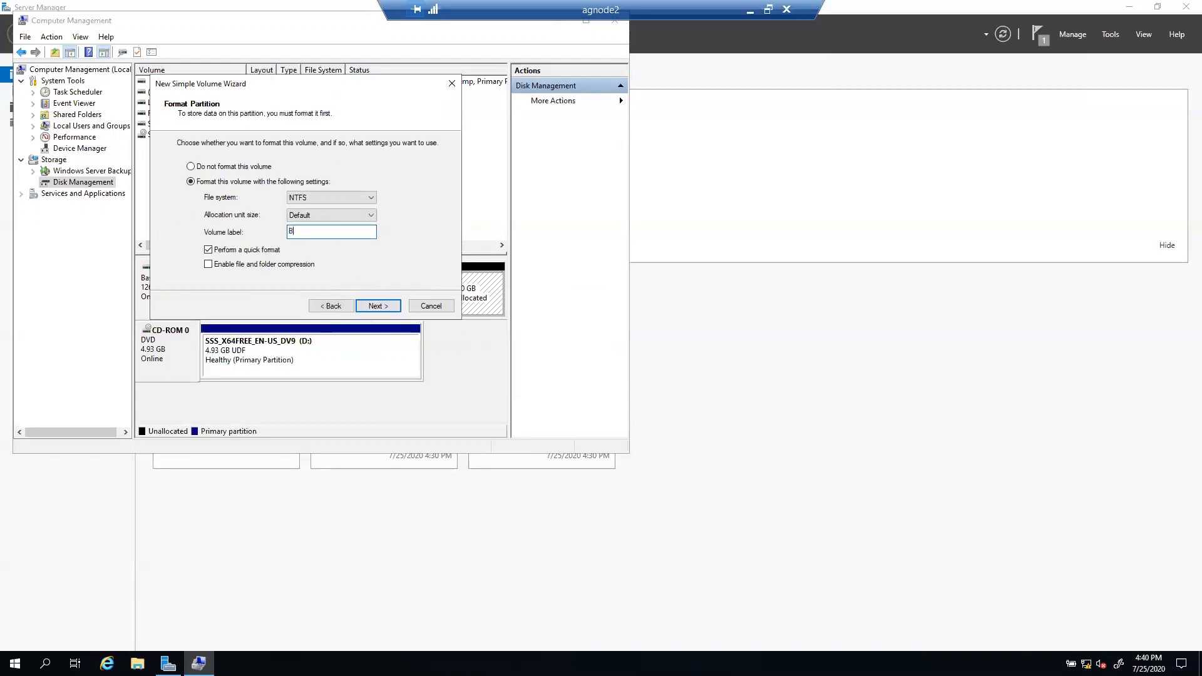
pyautogui.write('ACKUP')
pyautogui.click(384, 301)
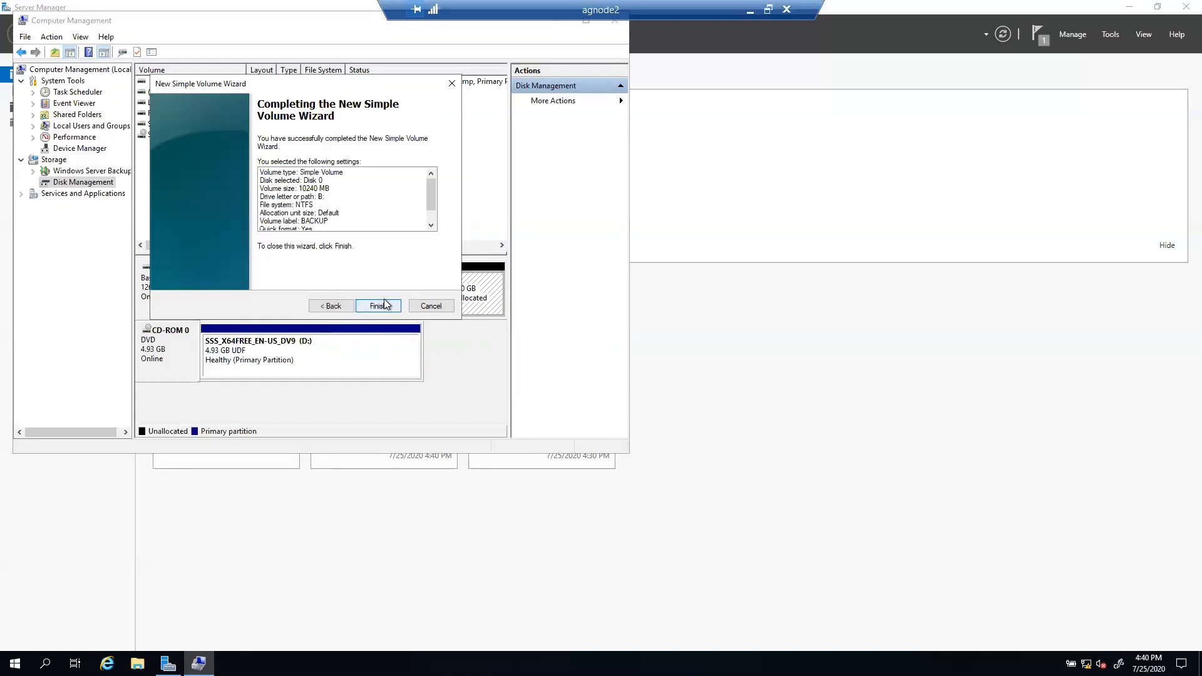
pyautogui.click(387, 306)
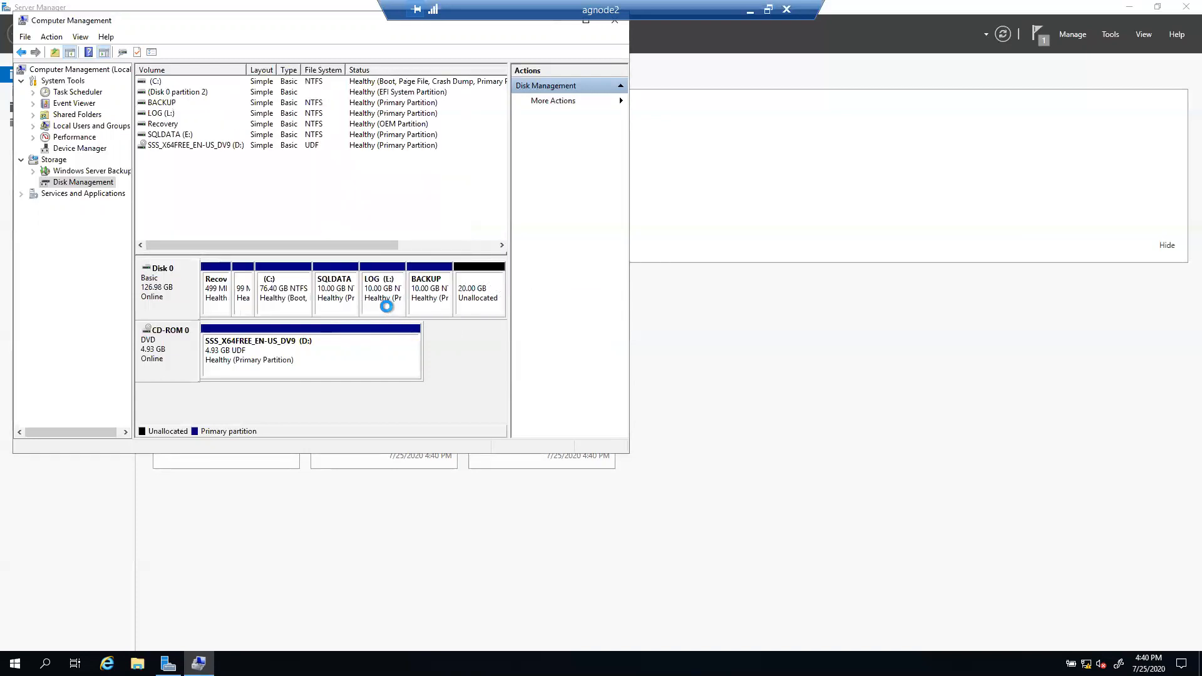
# Step: Start a new volume using the full 20479 MB of free space with drive letter T
pyautogui.rightClick(480, 298)
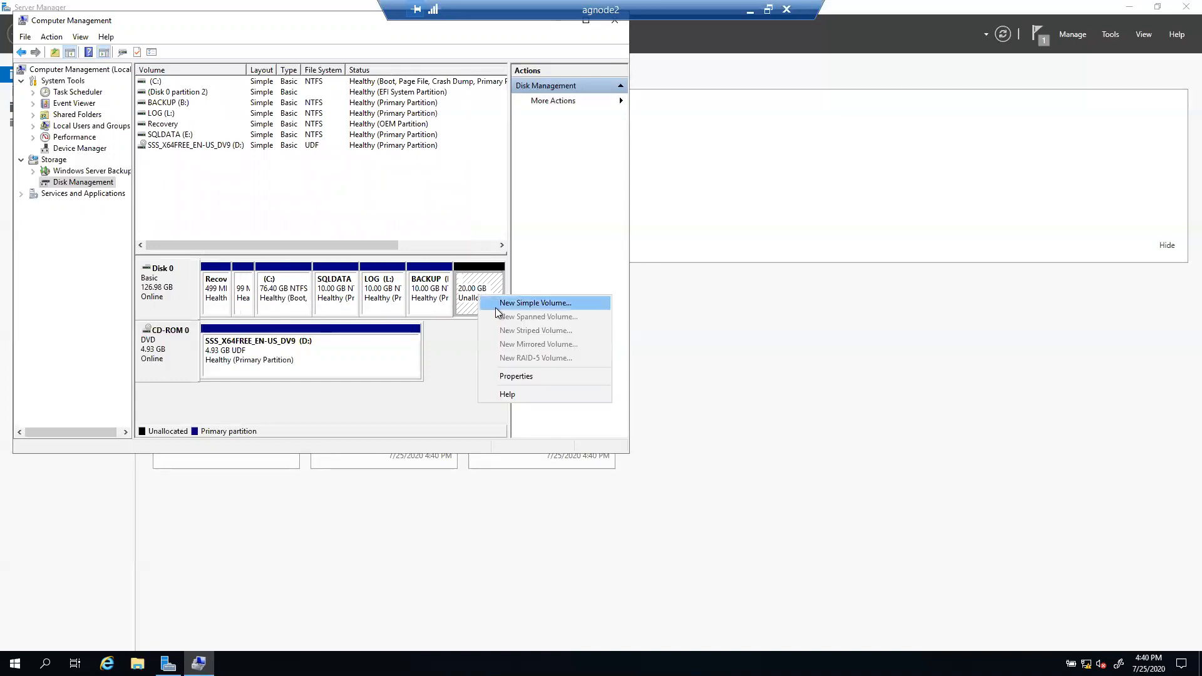
pyautogui.click(501, 303)
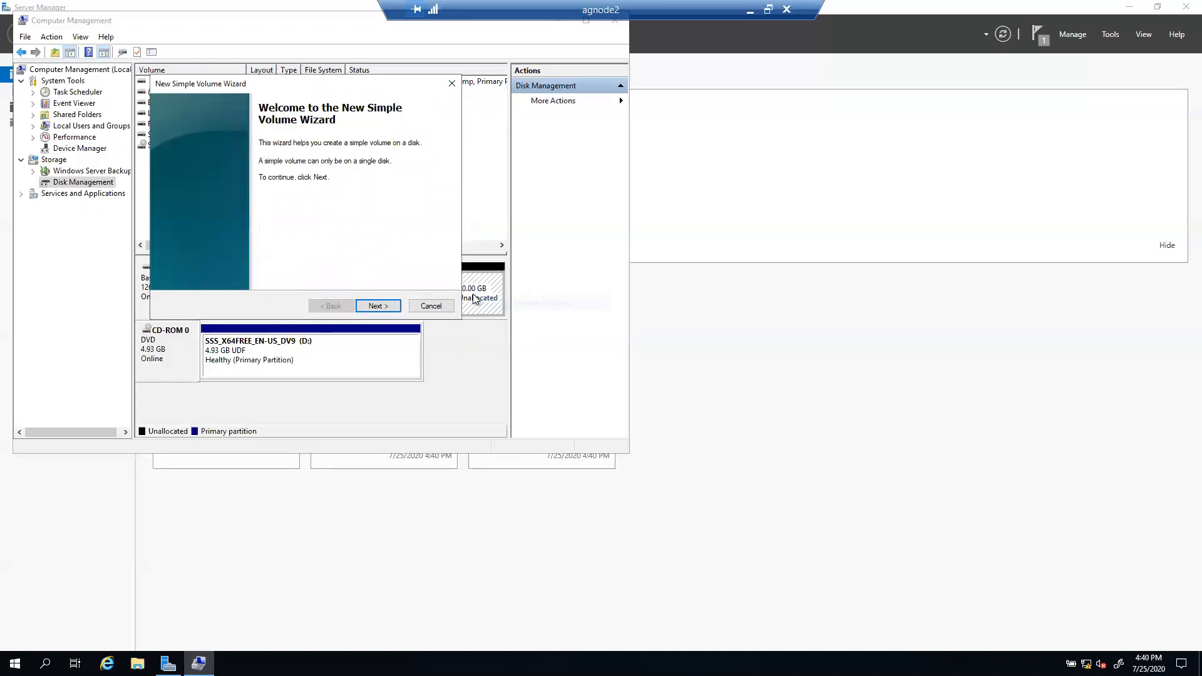
pyautogui.click(374, 306)
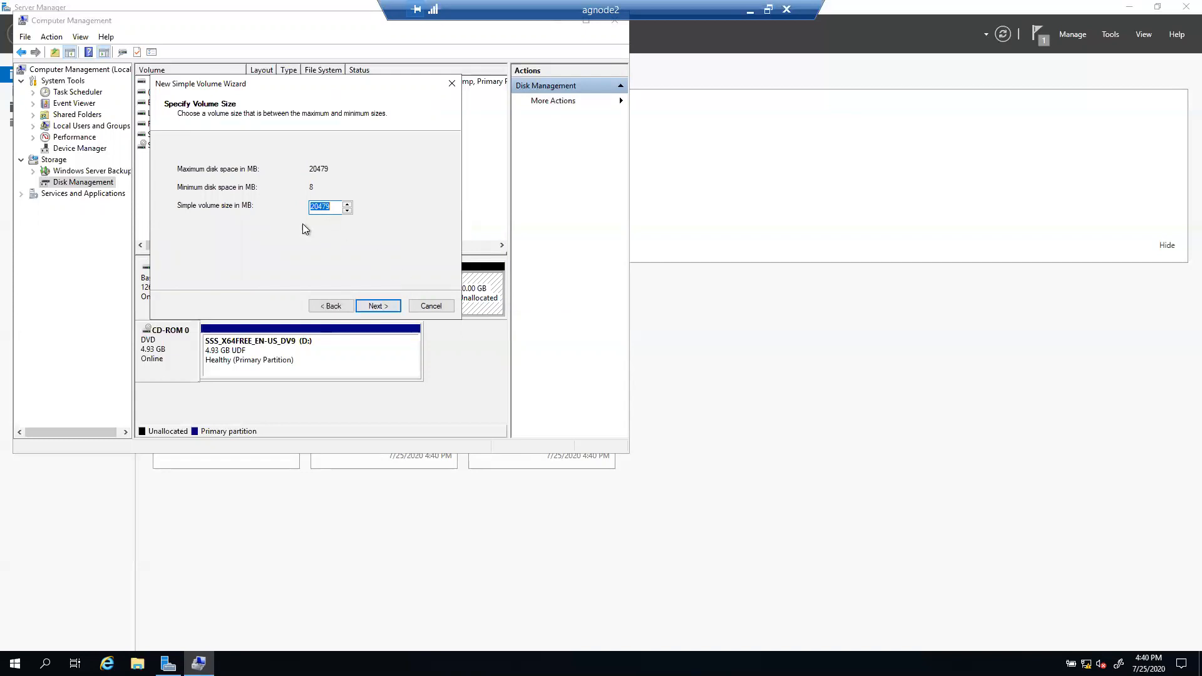
pyautogui.click(375, 305)
pyautogui.click(367, 170)
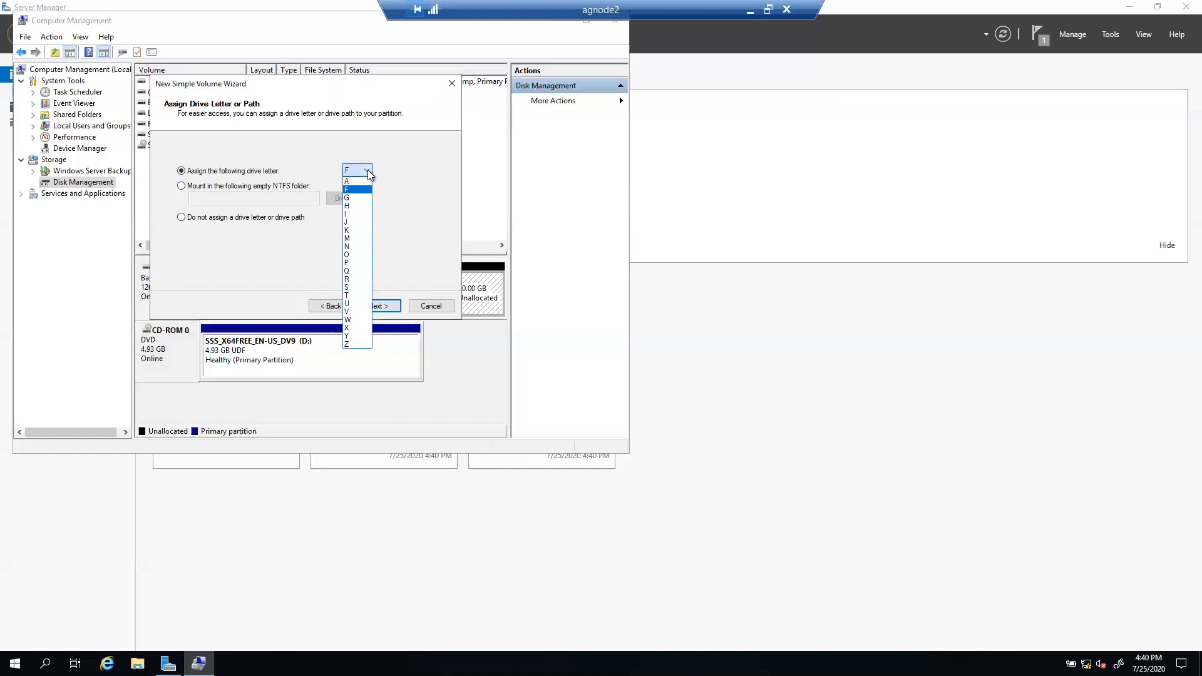
pyautogui.click(347, 295)
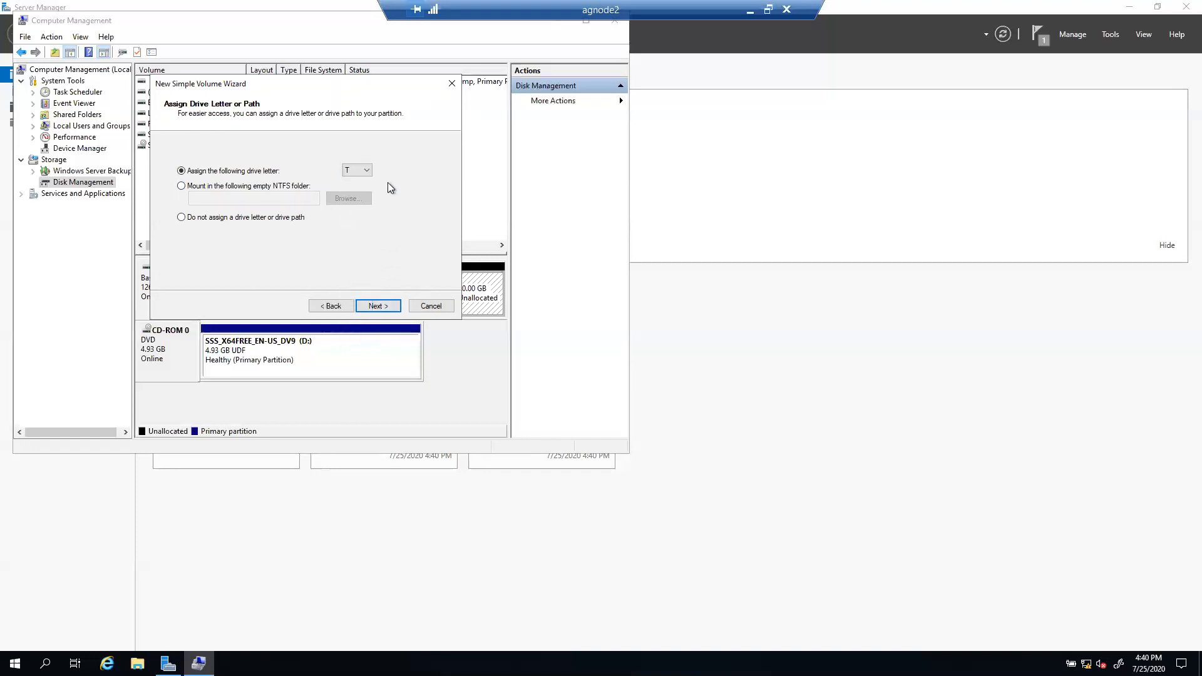
# Step: Label the volume TEMPDB, finish the wizard, and close Computer Management
pyautogui.click(383, 309)
pyautogui.moveTo(344, 236); pyautogui.dragTo(238, 224)
pyautogui.write('L')
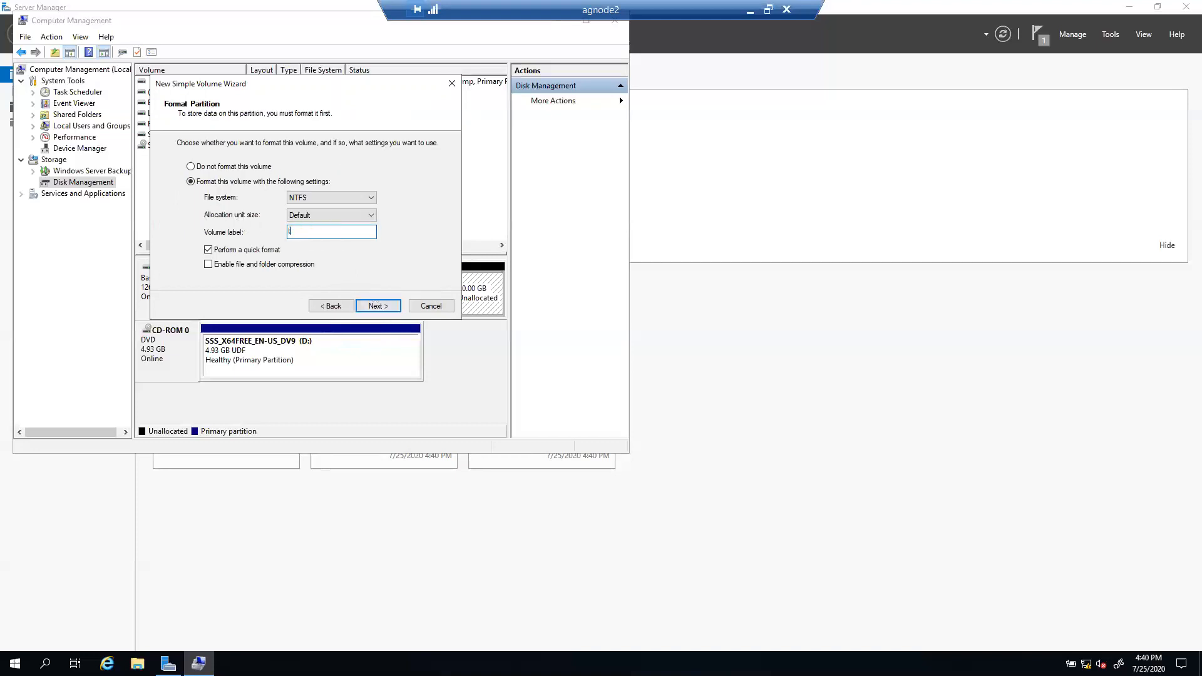
pyautogui.write('TEMPDB')
pyautogui.click(380, 307)
pyautogui.click(380, 306)
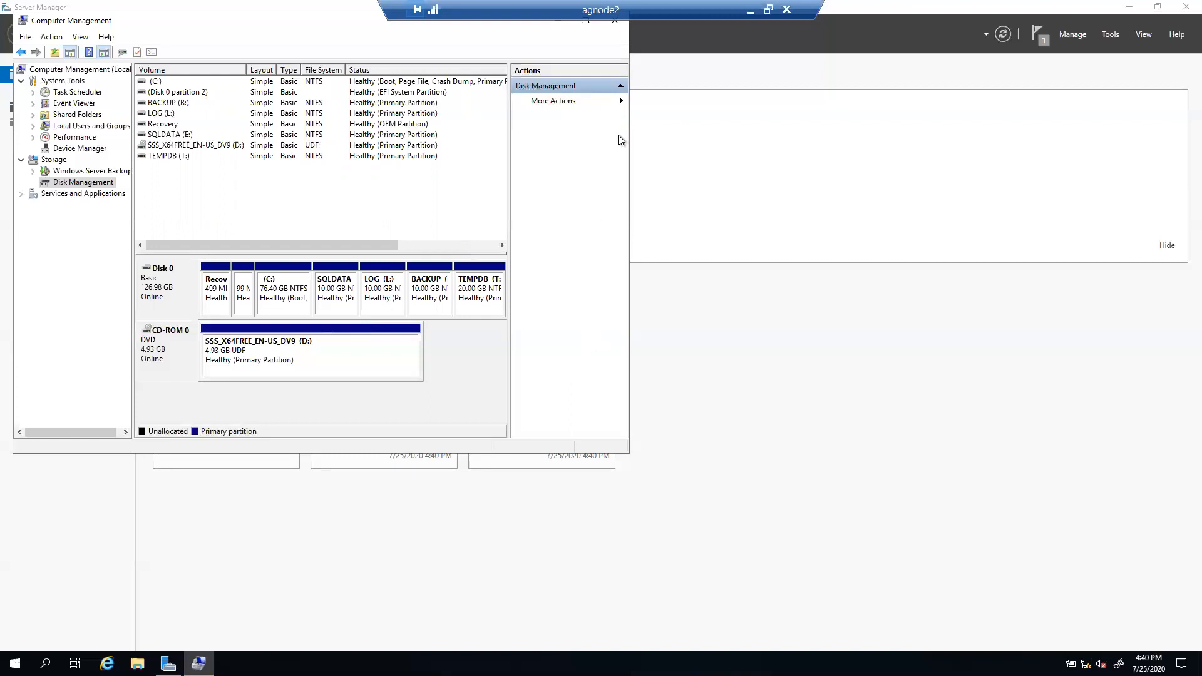
pyautogui.click(614, 25)
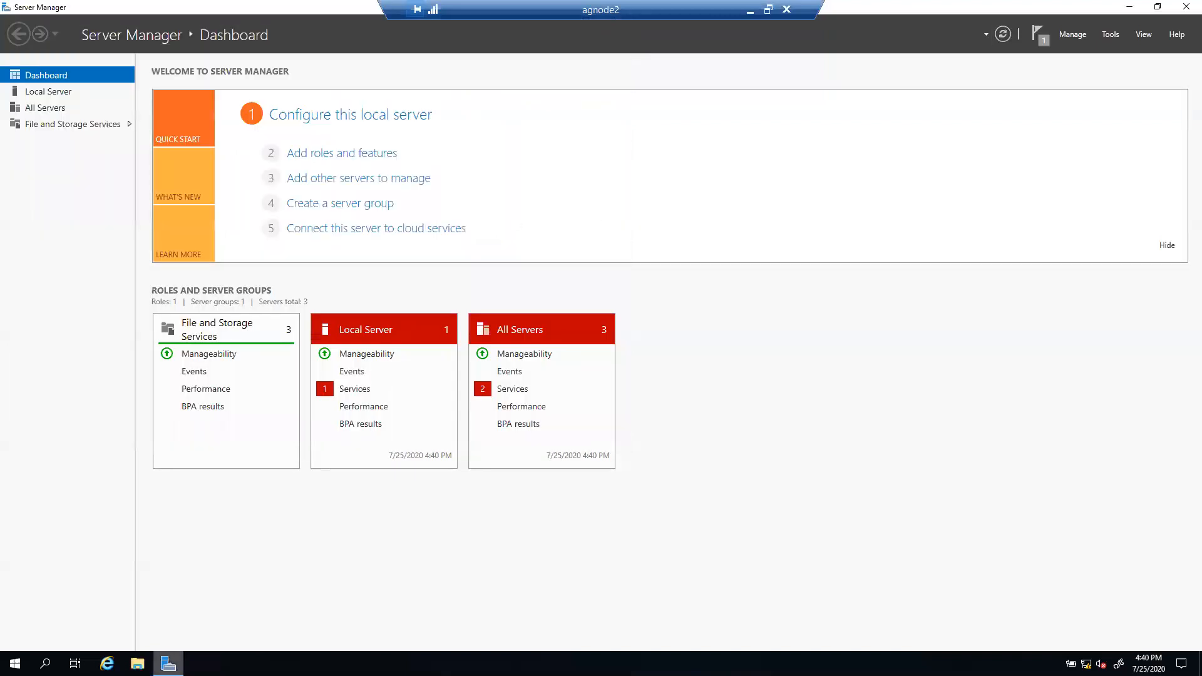
pyautogui.click(137, 663)
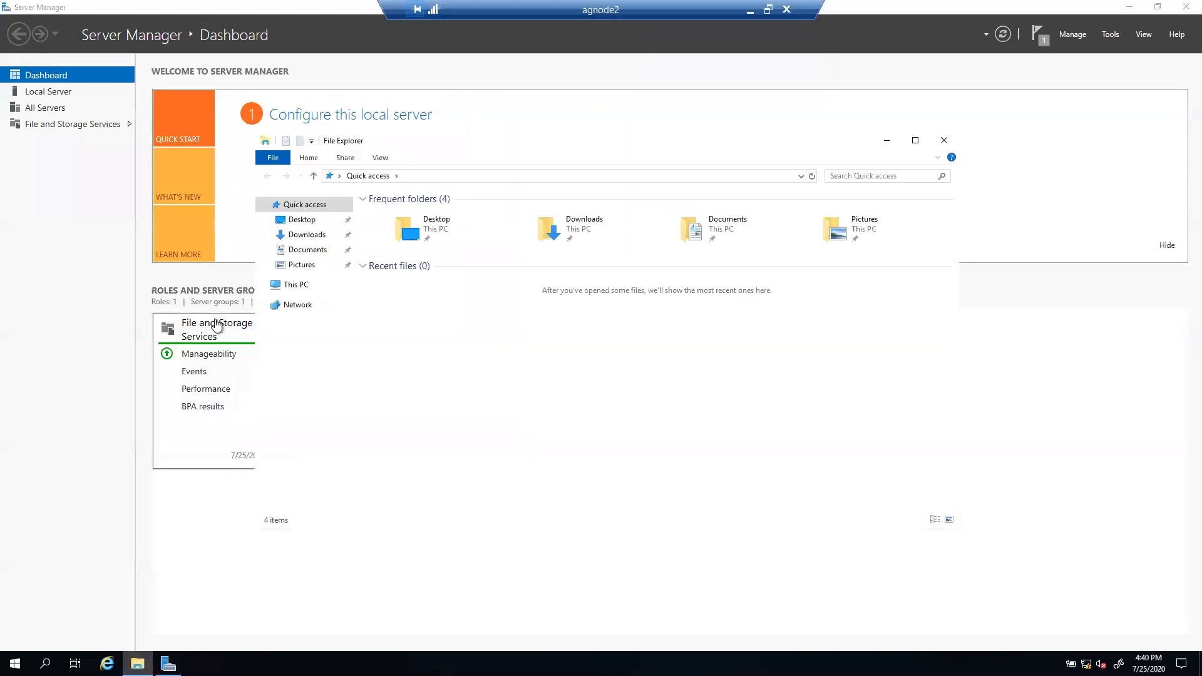
pyautogui.click(302, 287)
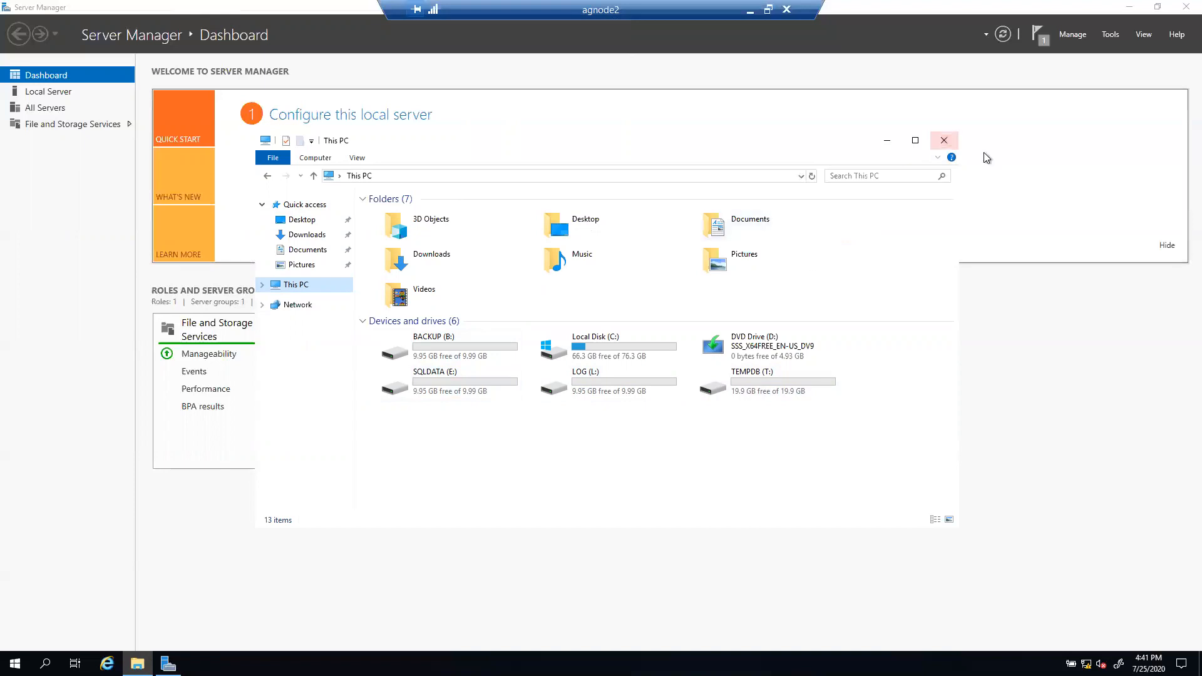
pyautogui.click(944, 140)
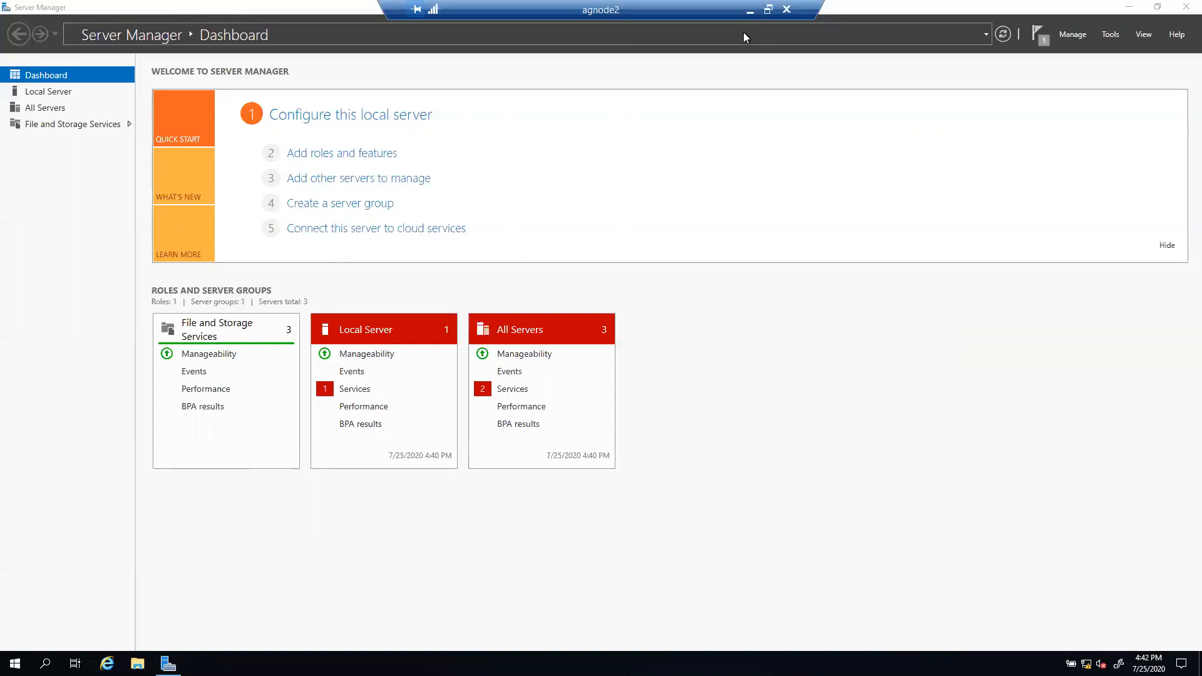
# Step: Switch to the DC session and create a MEDIA folder at the root of Local Disk (C:)
pyautogui.click(750, 11)
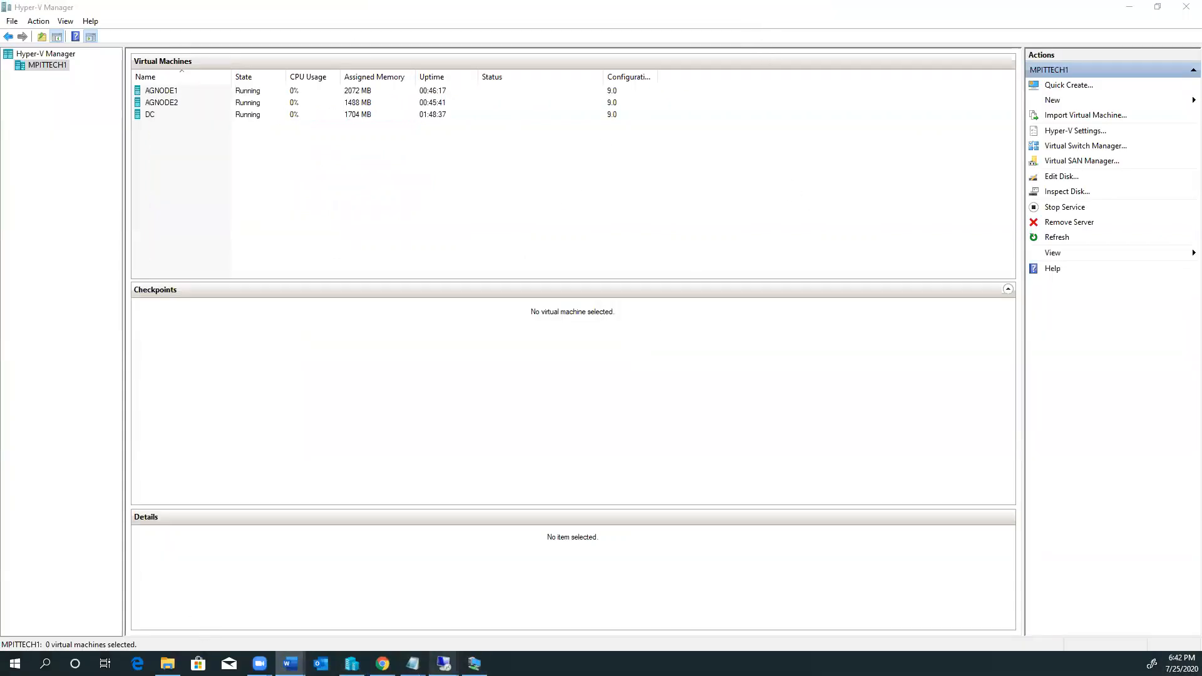
pyautogui.moveTo(444, 663)
pyautogui.click(315, 621)
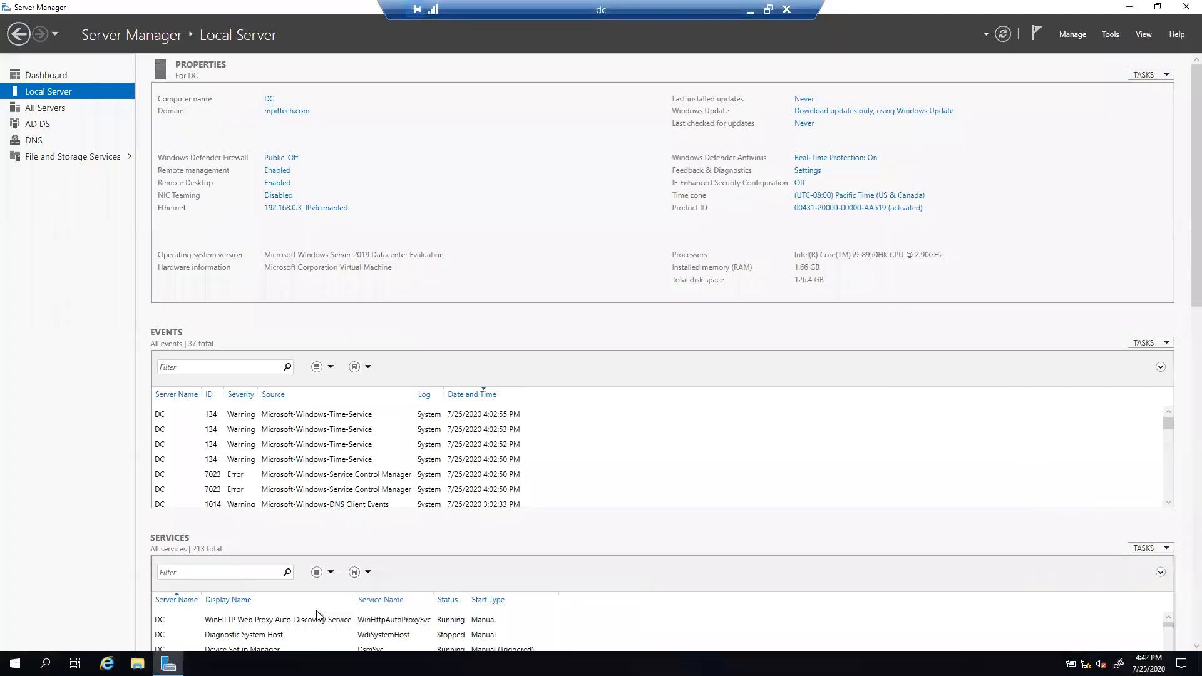
pyautogui.click(137, 663)
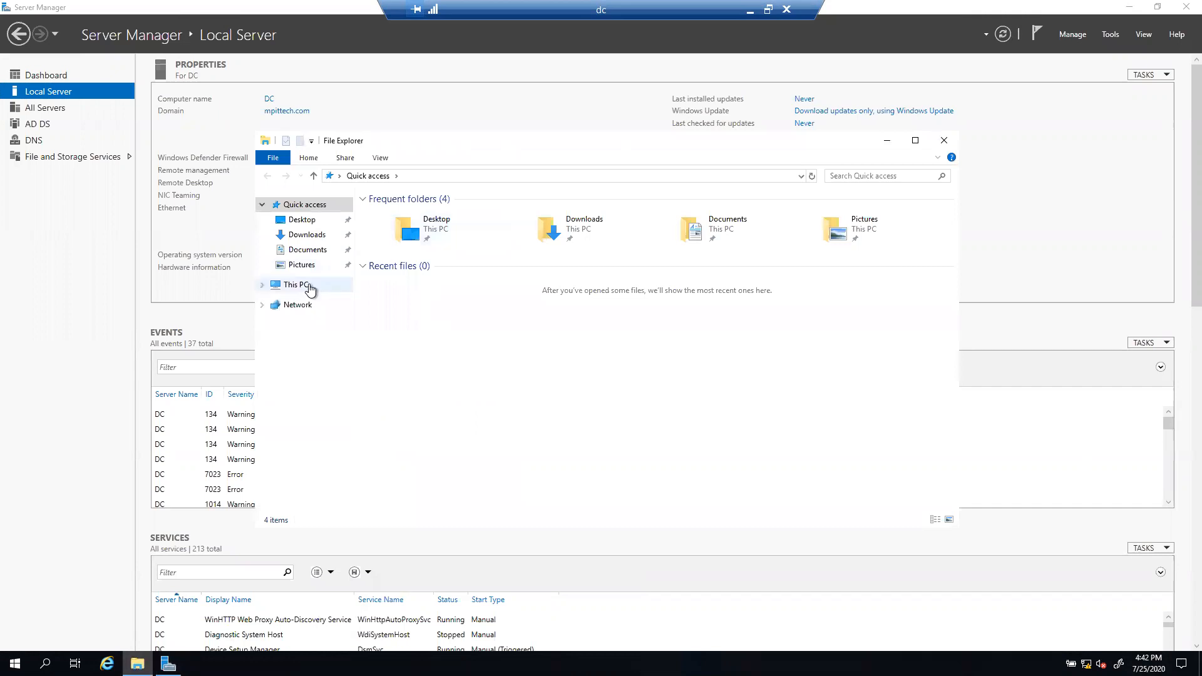
pyautogui.click(309, 289)
pyautogui.doubleClick(457, 347)
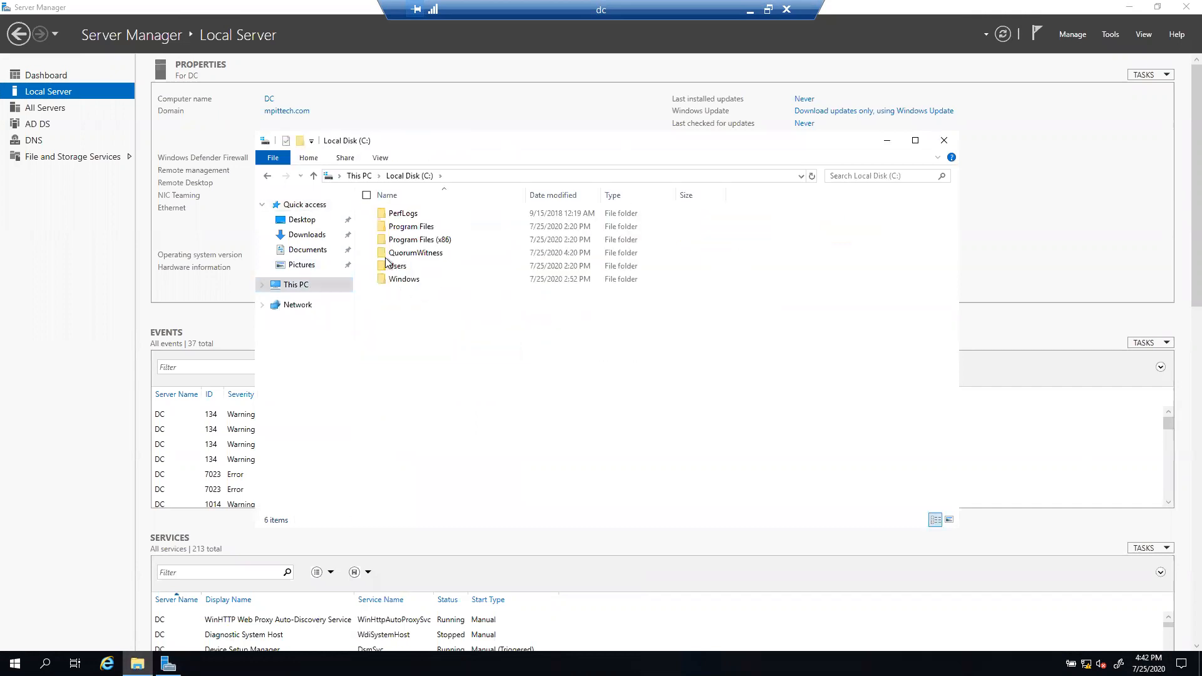
pyautogui.click(301, 140)
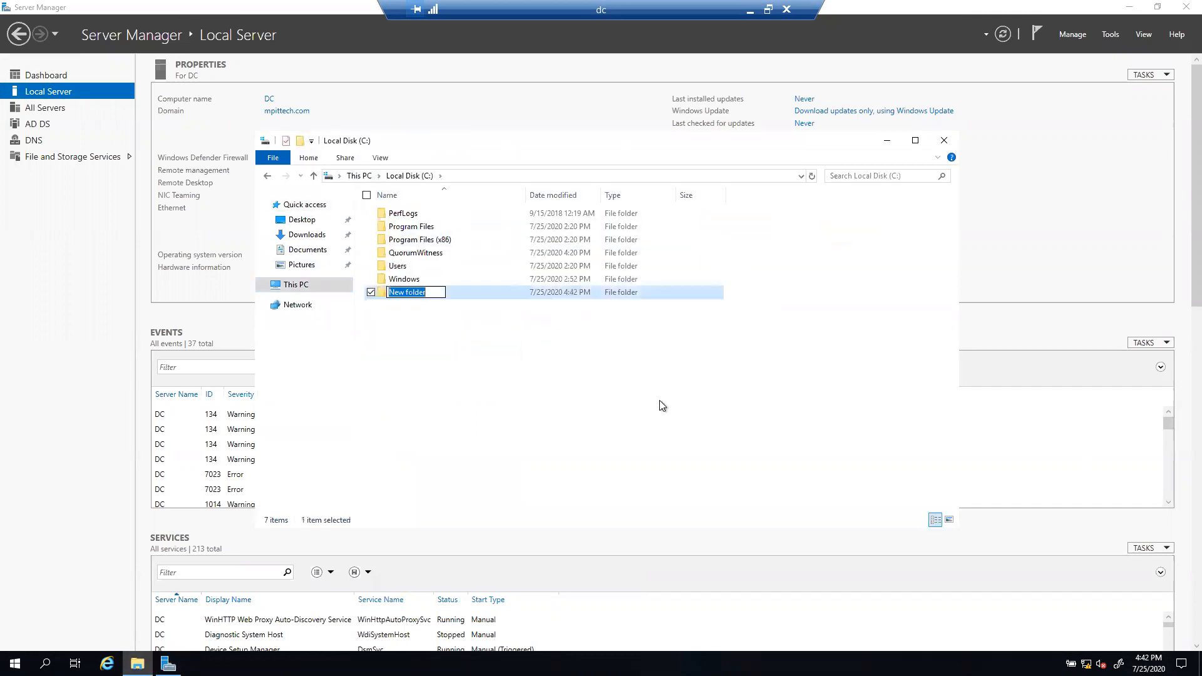
pyautogui.write('MEDIA')
pyautogui.press('Return')
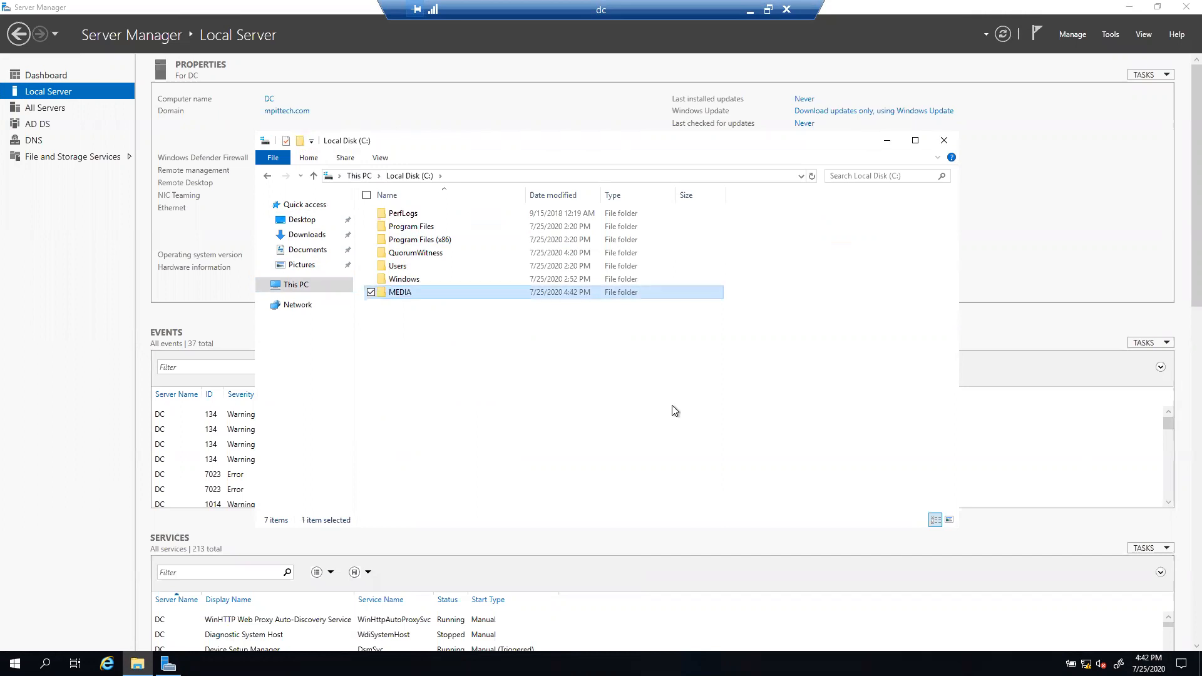
# Step: Share the MEDIA folder on the network as \\Dc\media
pyautogui.rightClick(394, 292)
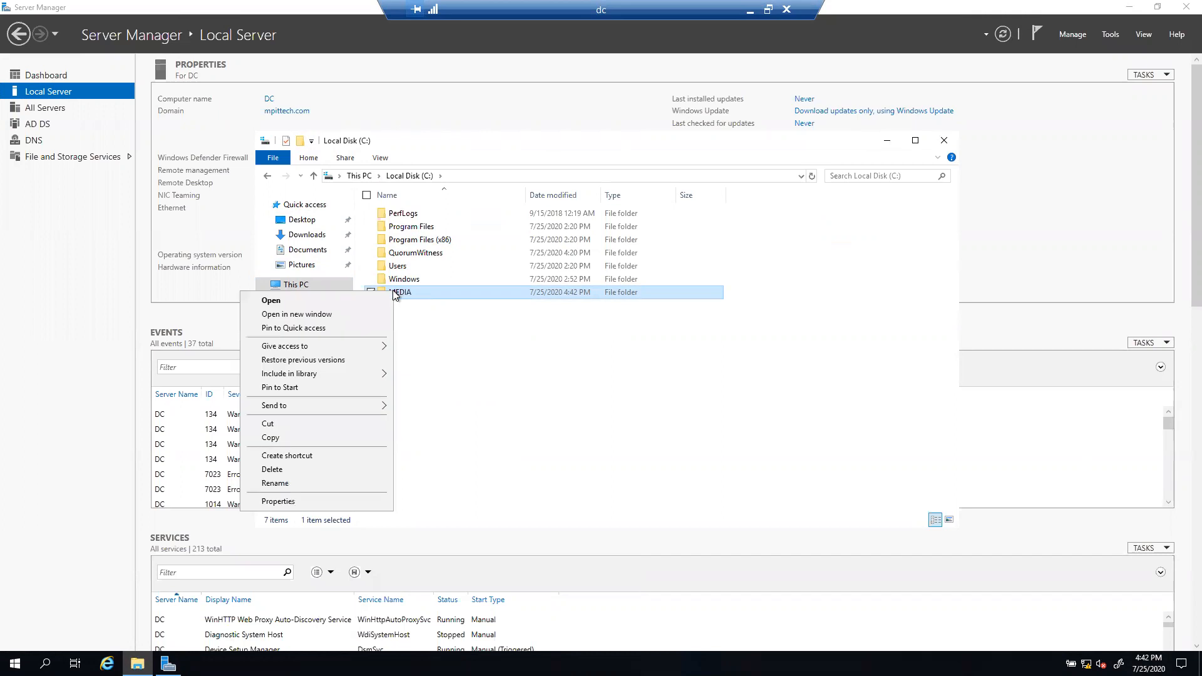
pyautogui.click(283, 501)
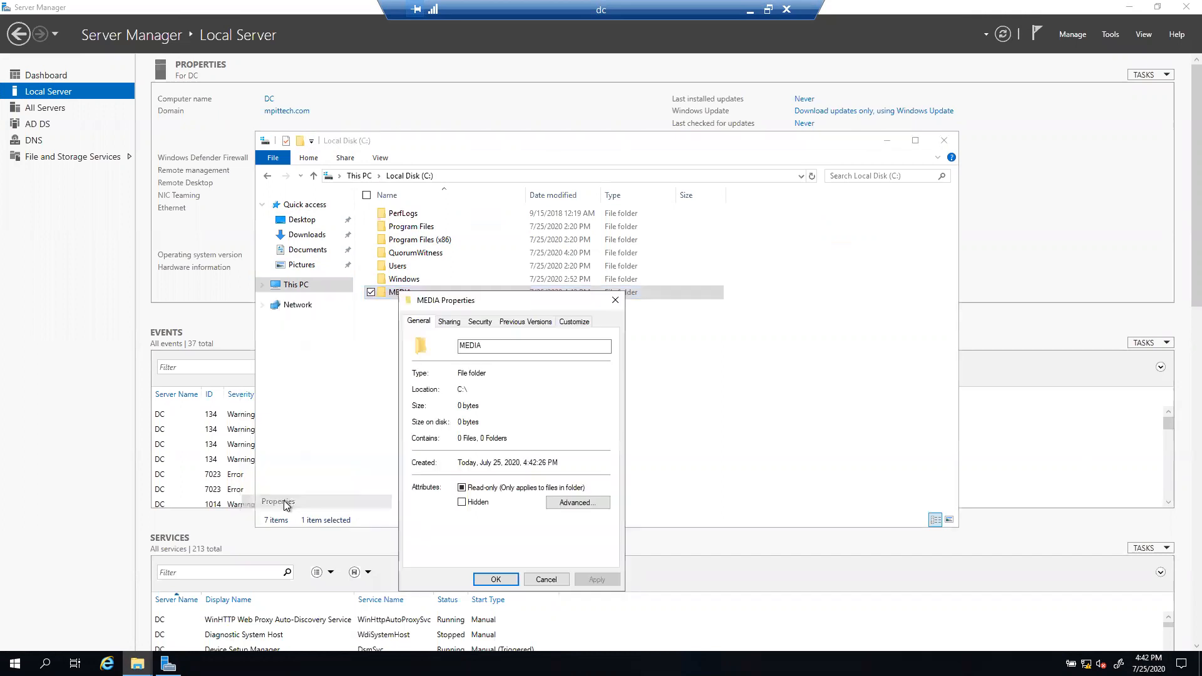
pyautogui.click(449, 322)
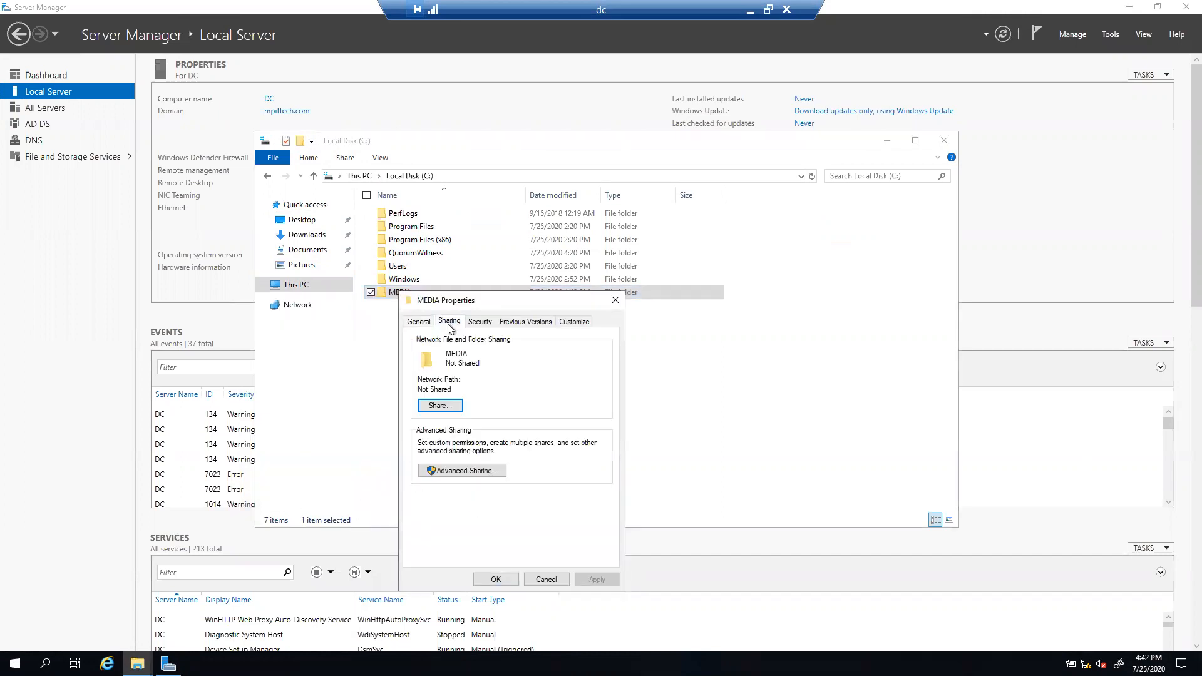
pyautogui.click(438, 407)
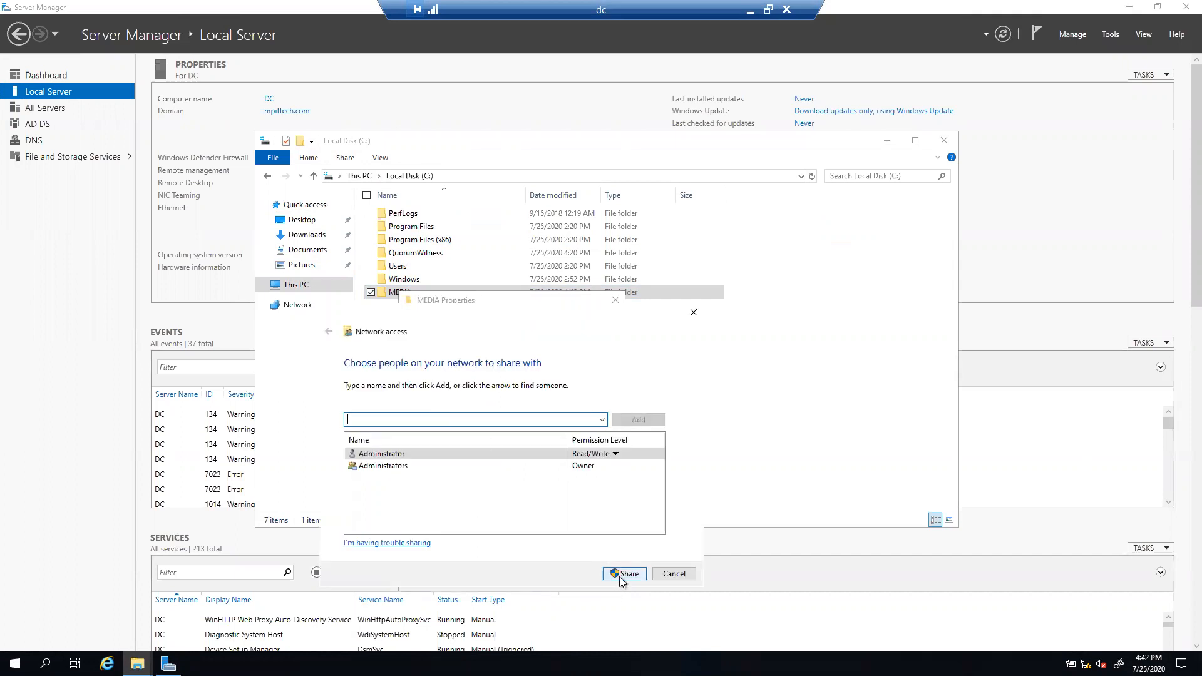
pyautogui.click(620, 576)
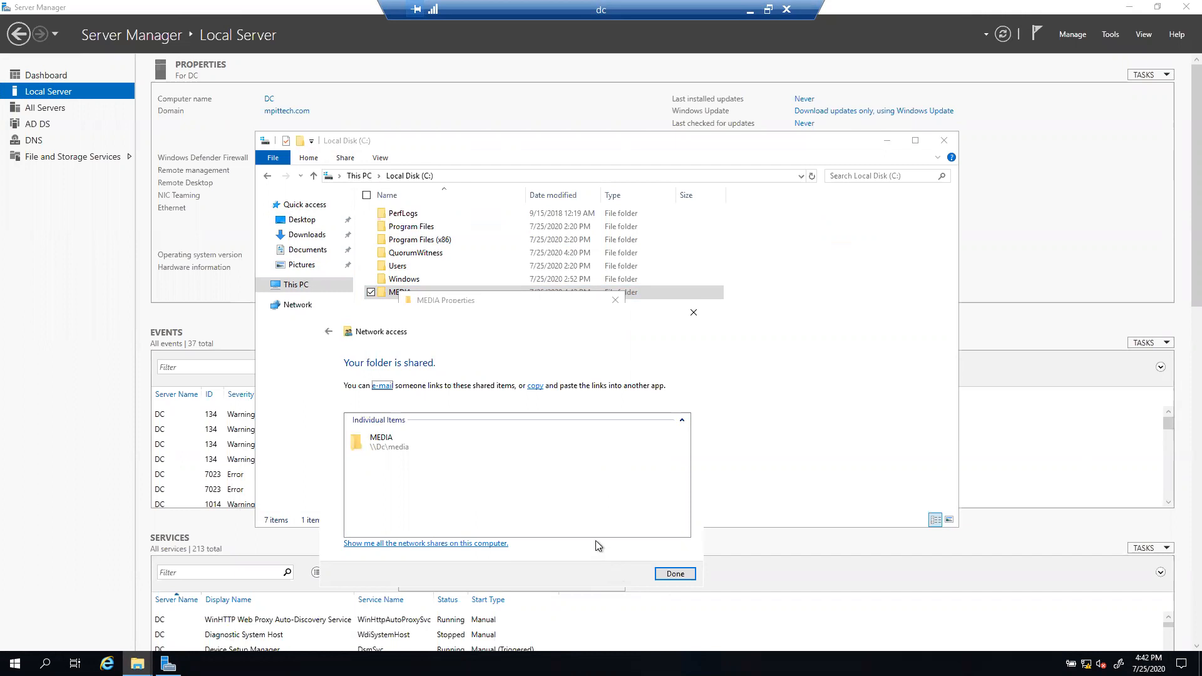
pyautogui.click(675, 574)
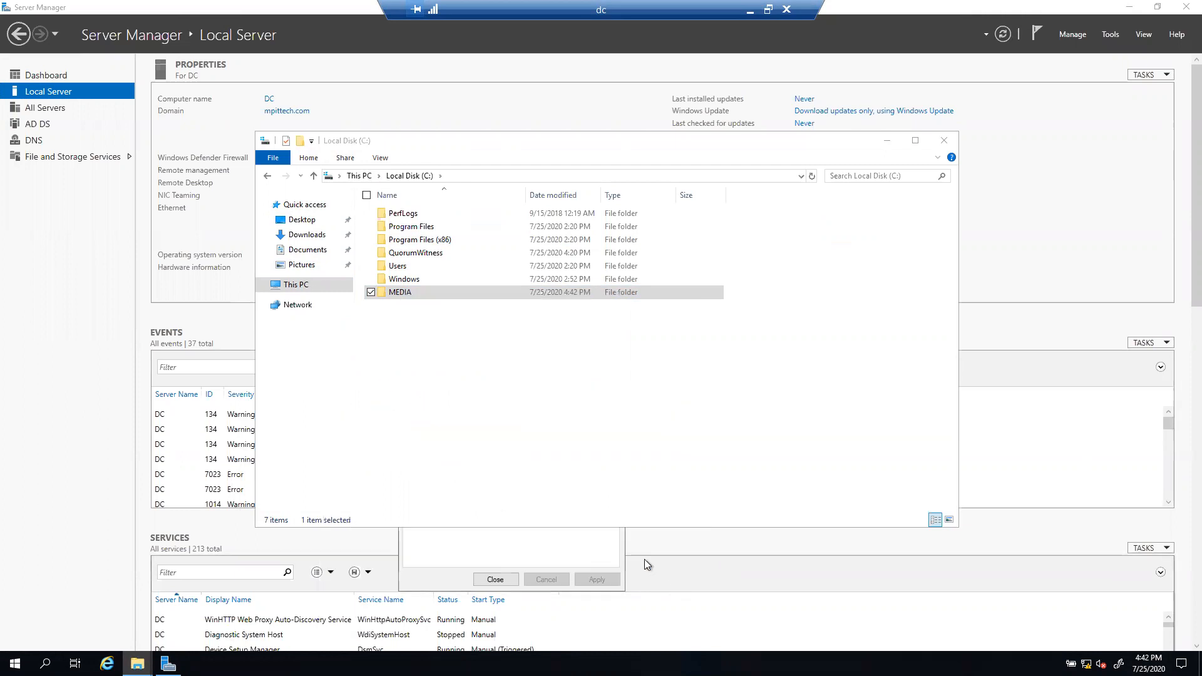
# Step: Reopen MEDIA's properties and select the \\Dc\media network path
pyautogui.rightClick(396, 295)
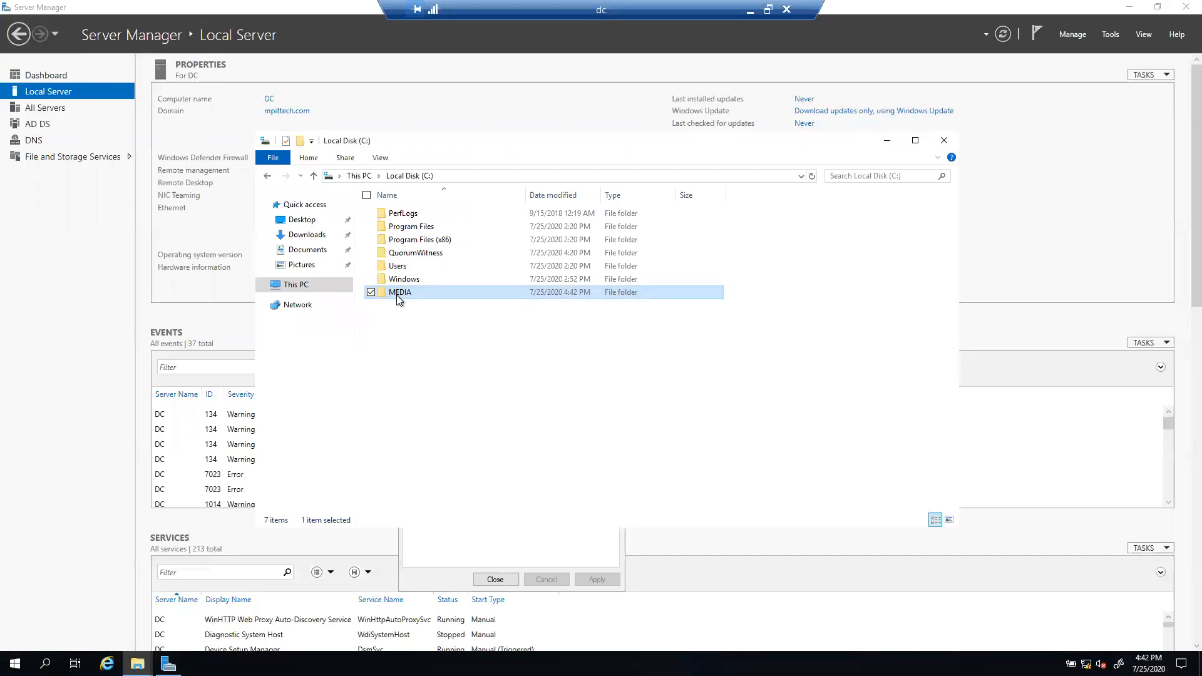
pyautogui.click(292, 507)
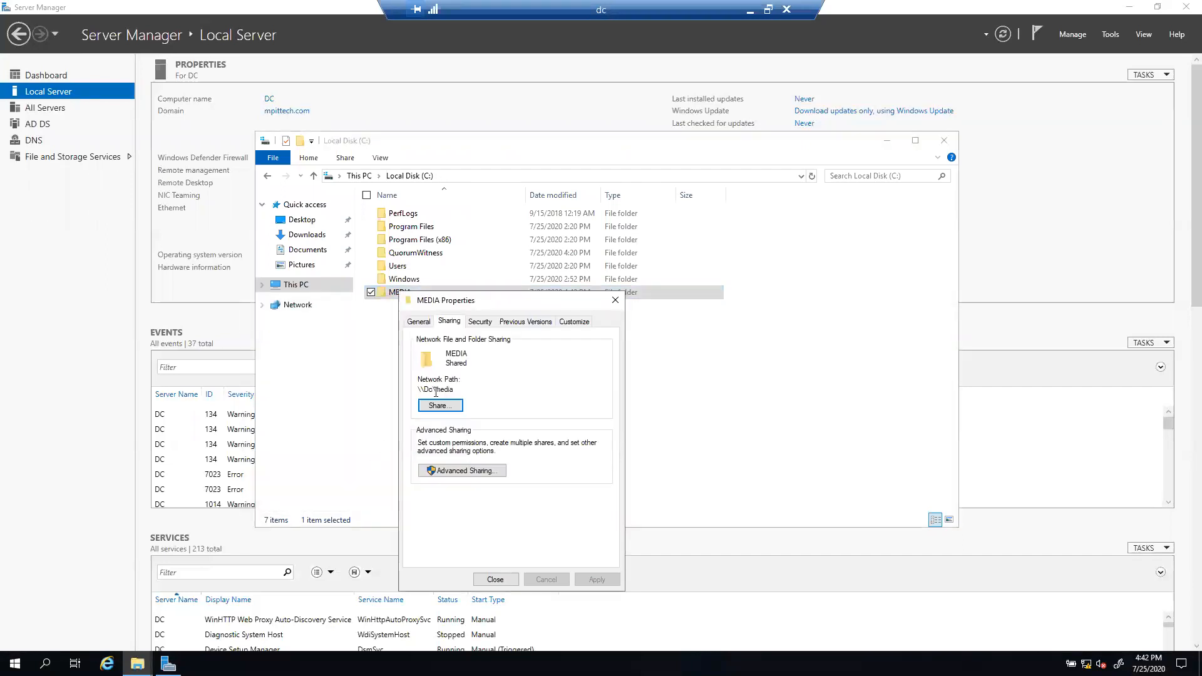
pyautogui.moveTo(457, 391); pyautogui.dragTo(411, 391)
# Step: Add the WSFC-AG computer account to MEDIA's permissions with Full control allowed and applied
pyautogui.click(470, 323)
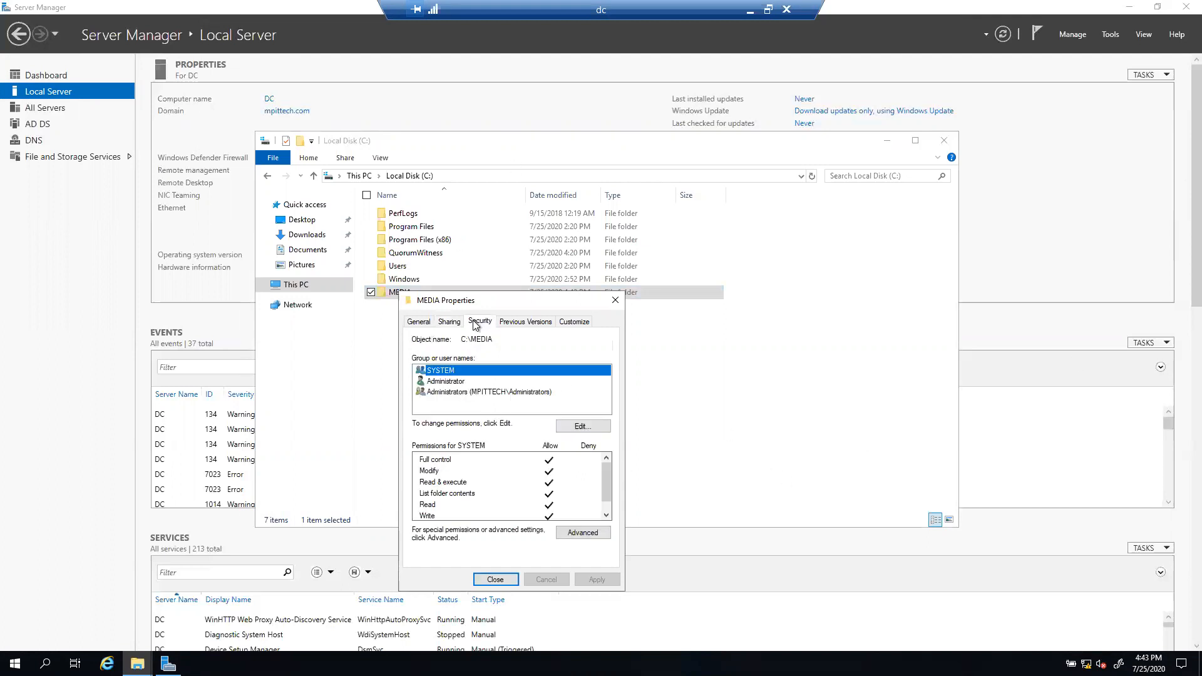
pyautogui.click(591, 427)
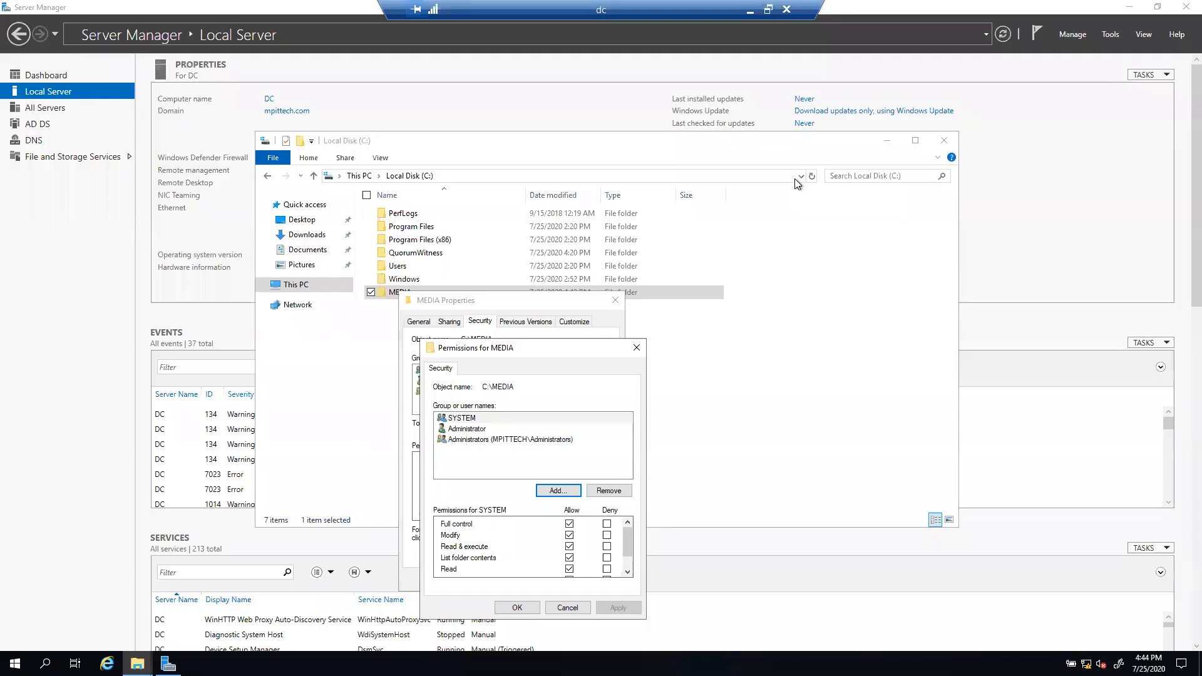
pyautogui.click(551, 490)
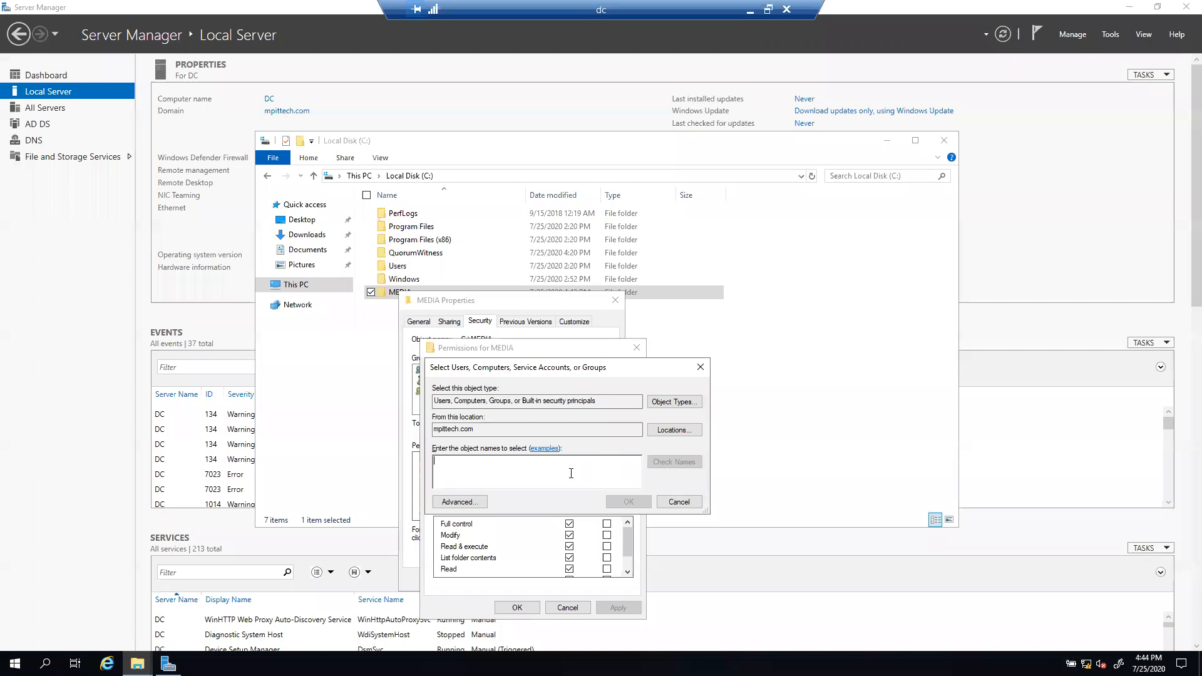
pyautogui.write('W')
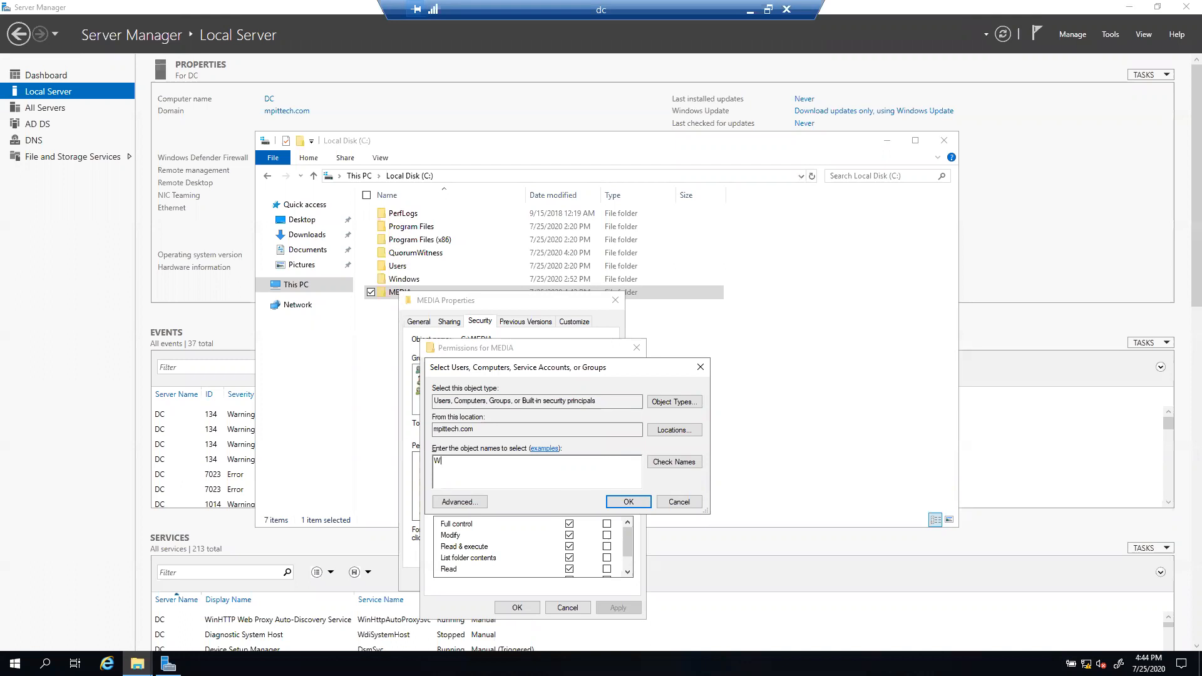
pyautogui.write('SFC-AG')
pyautogui.click(666, 404)
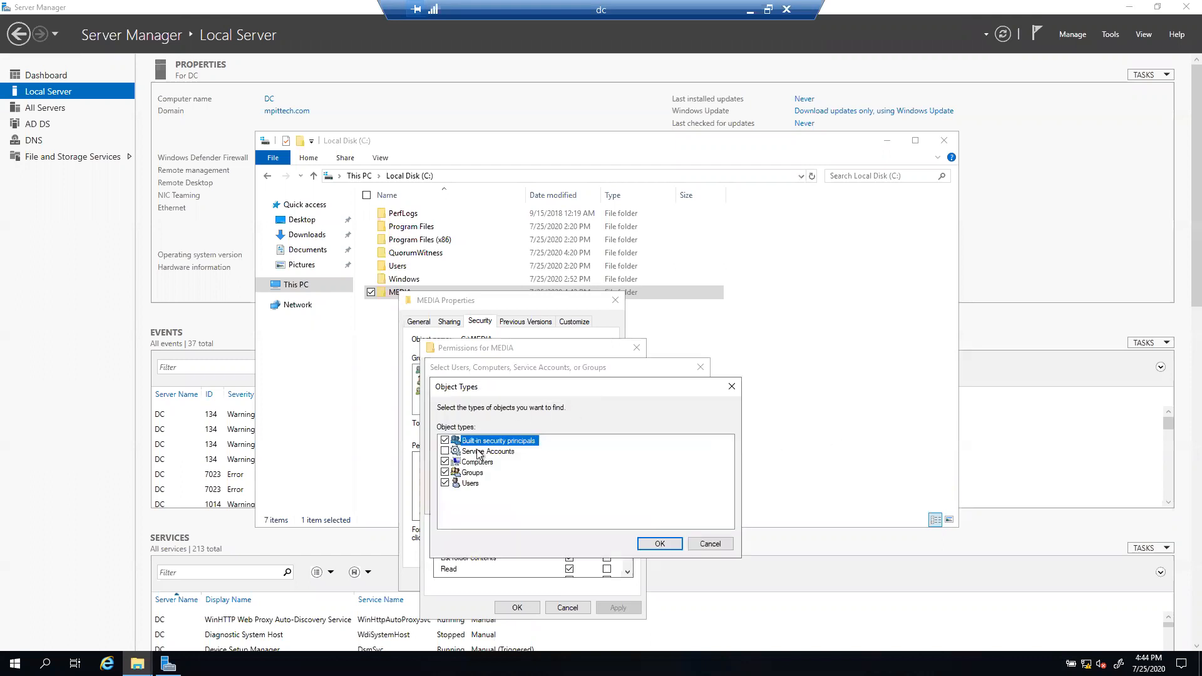
pyautogui.click(660, 545)
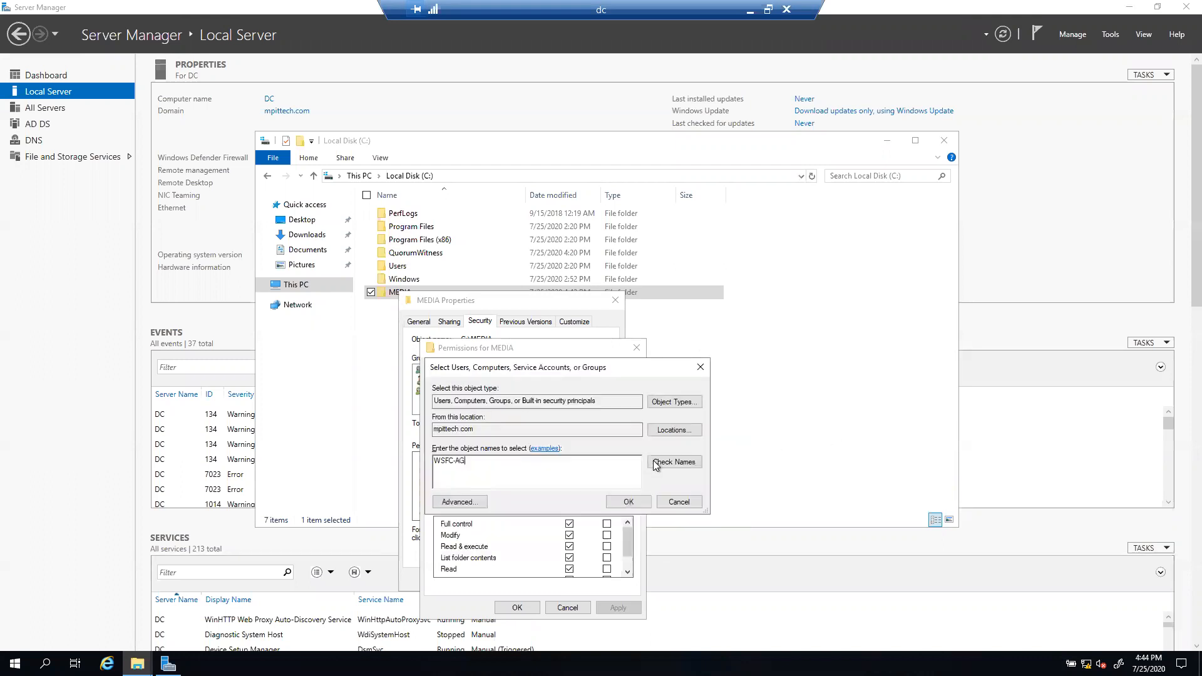
pyautogui.click(667, 465)
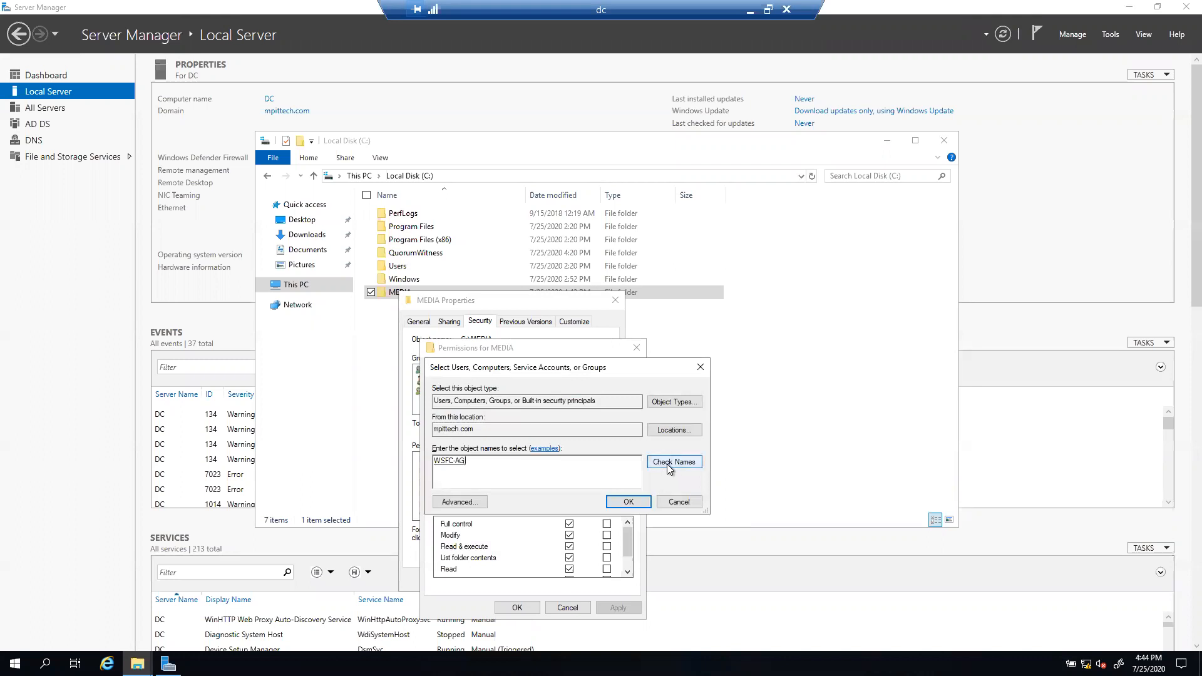
pyautogui.click(626, 502)
pyautogui.click(569, 525)
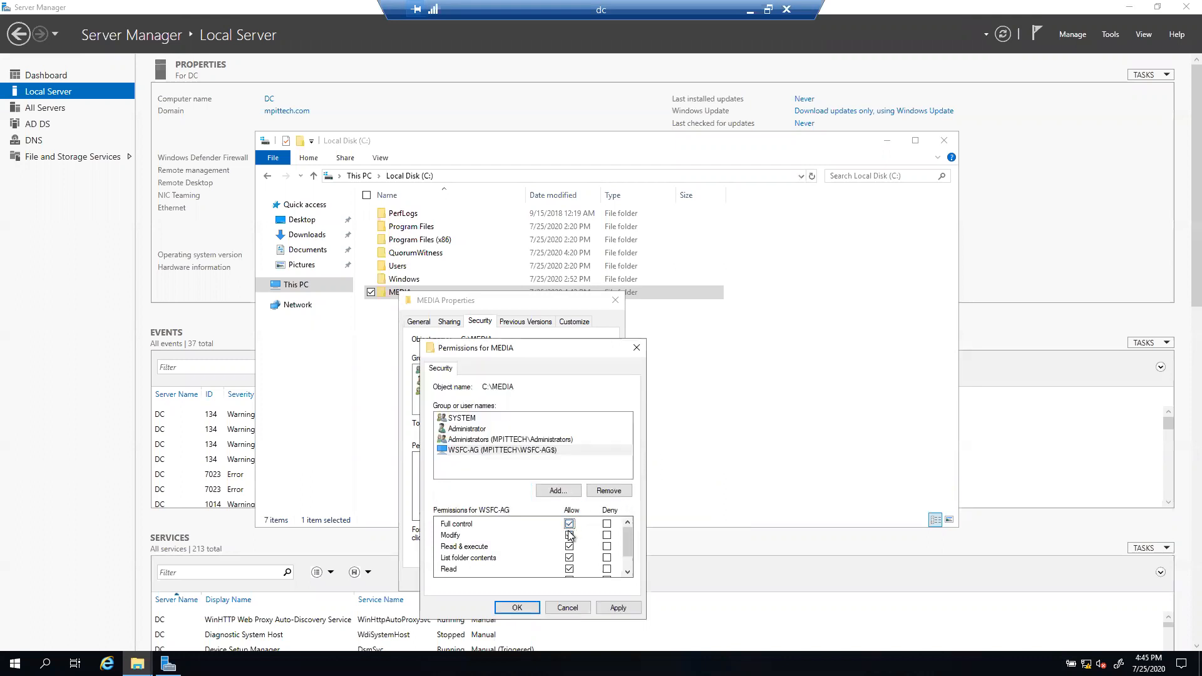
pyautogui.click(618, 609)
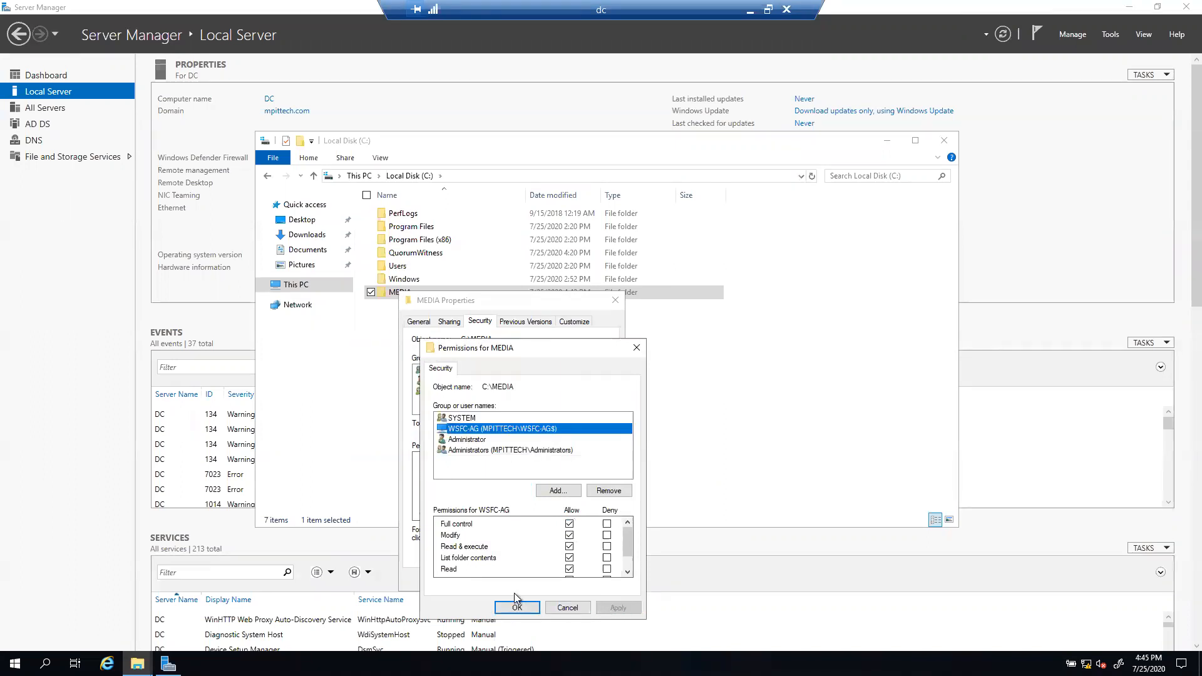
# Step: Add the AGNODE1 computer account to MEDIA's permissions with Full control and apply
pyautogui.click(547, 492)
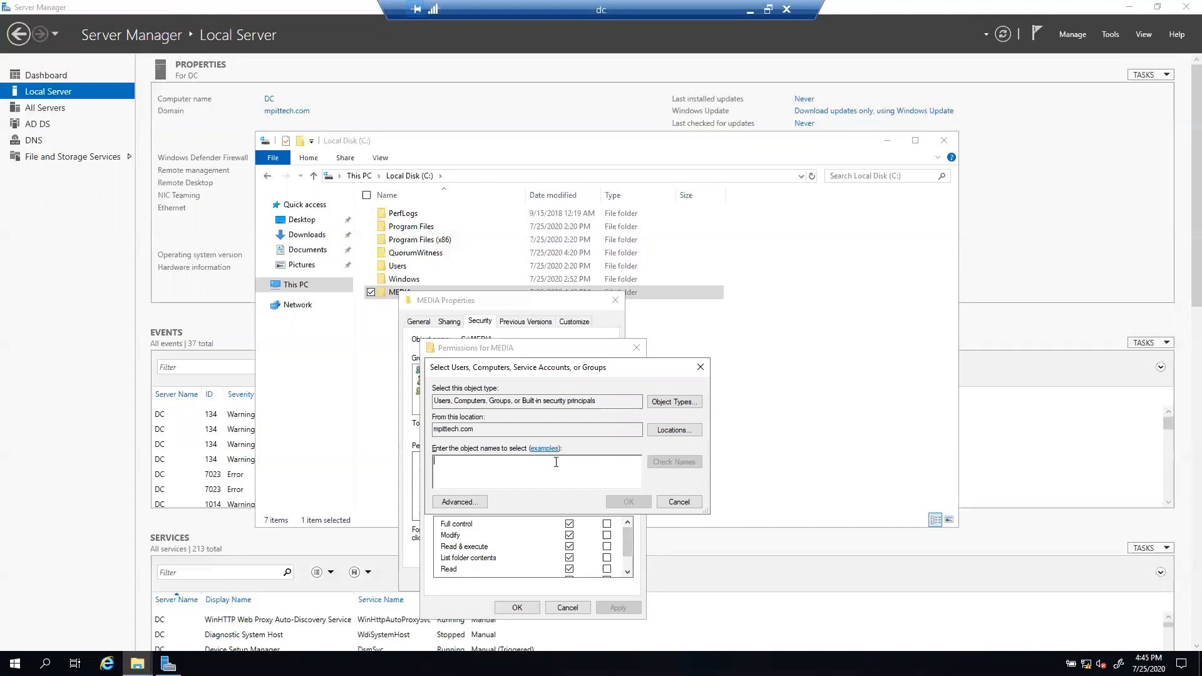
pyautogui.write('AGN')
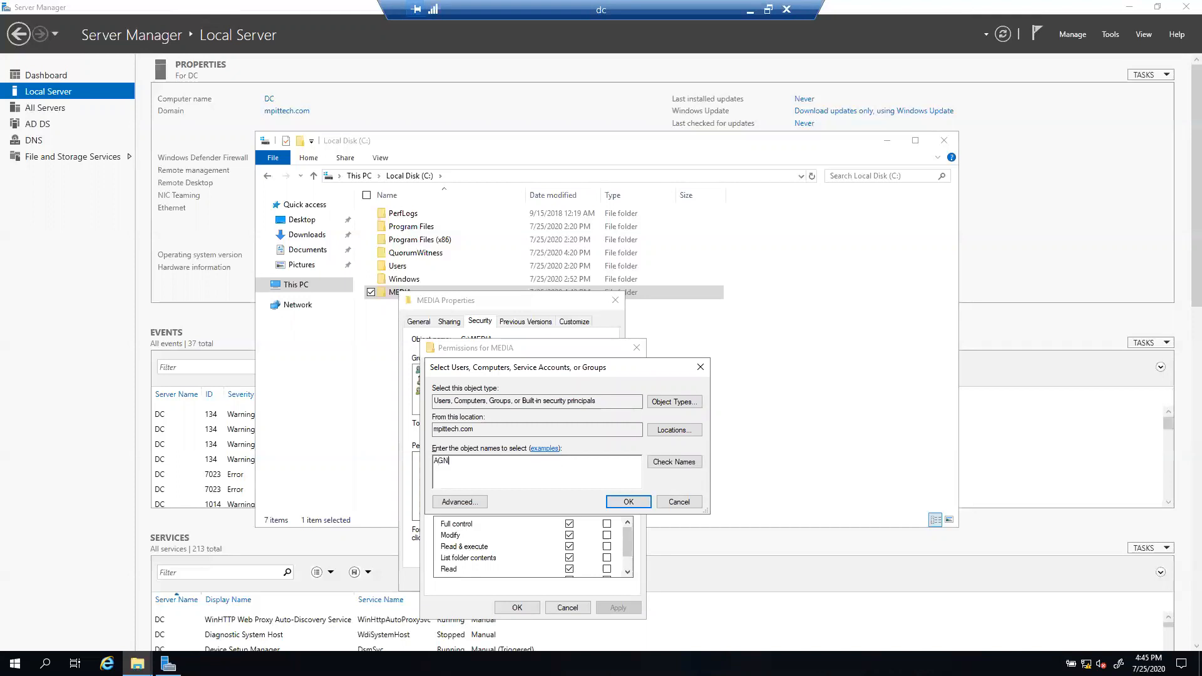
pyautogui.write('ODE1')
pyautogui.click(670, 463)
pyautogui.click(628, 501)
pyautogui.click(568, 524)
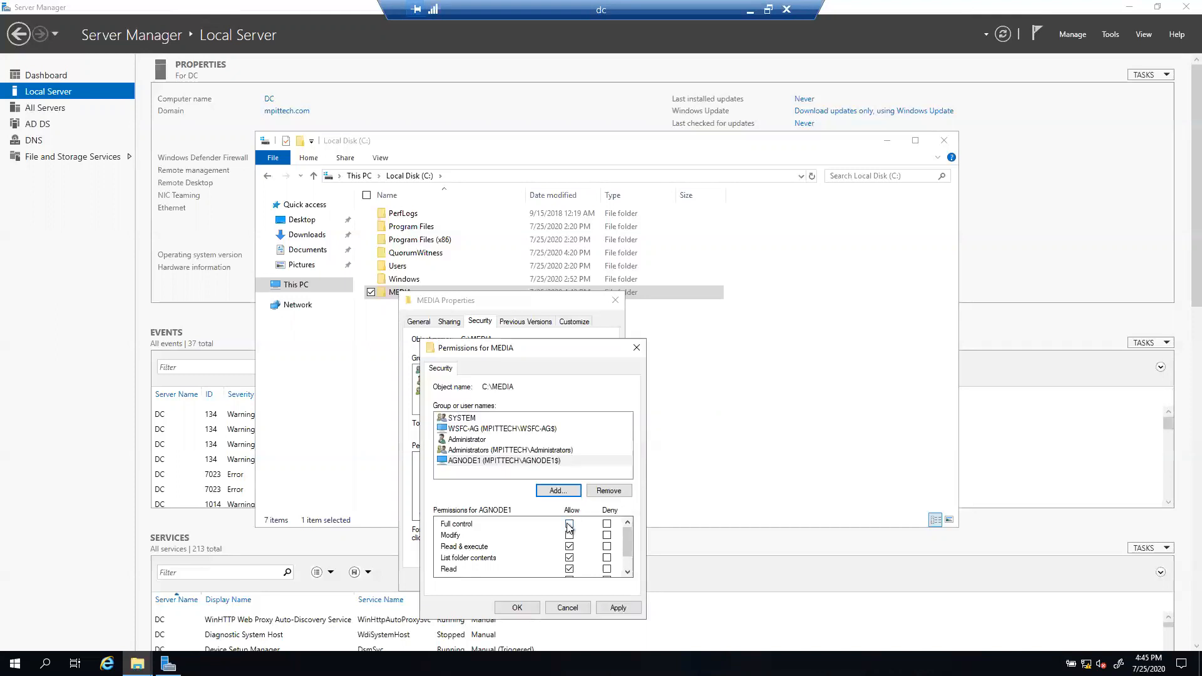
pyautogui.click(626, 608)
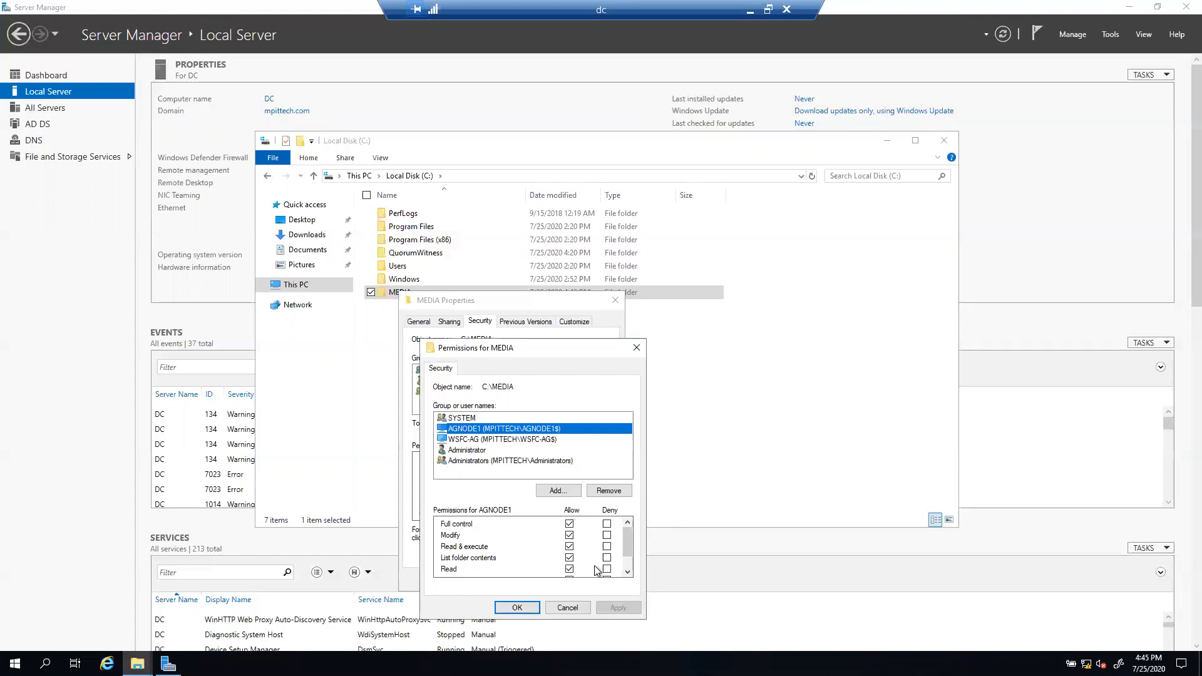
pyautogui.click(482, 440)
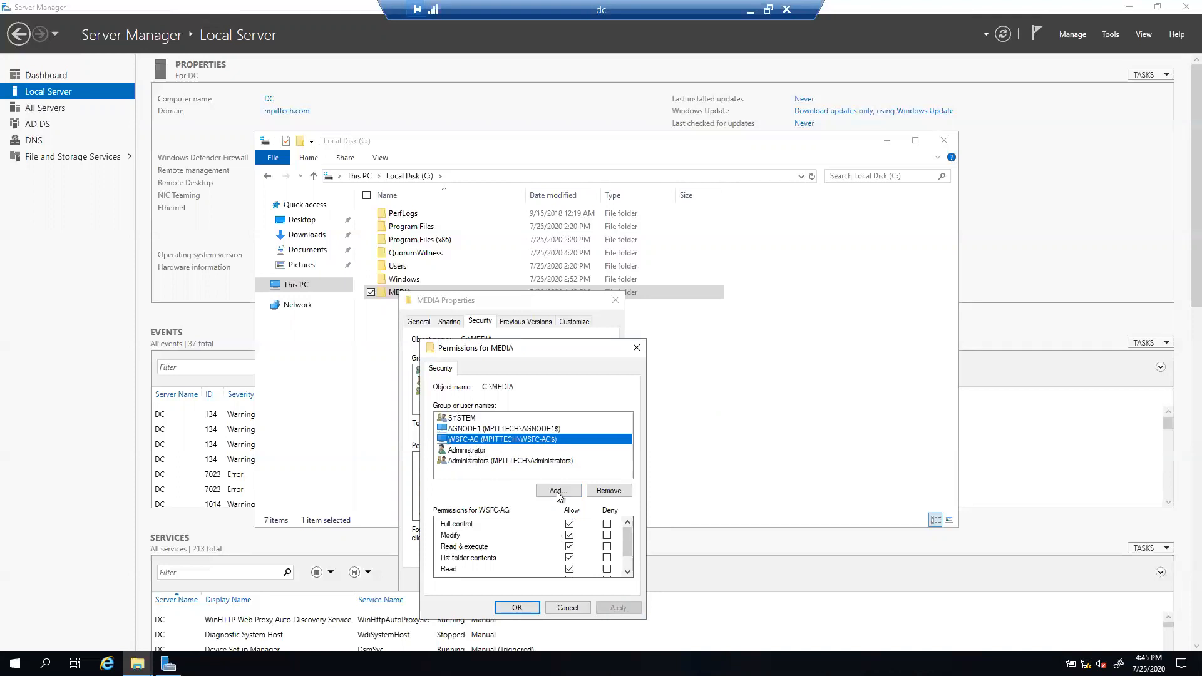
pyautogui.click(498, 428)
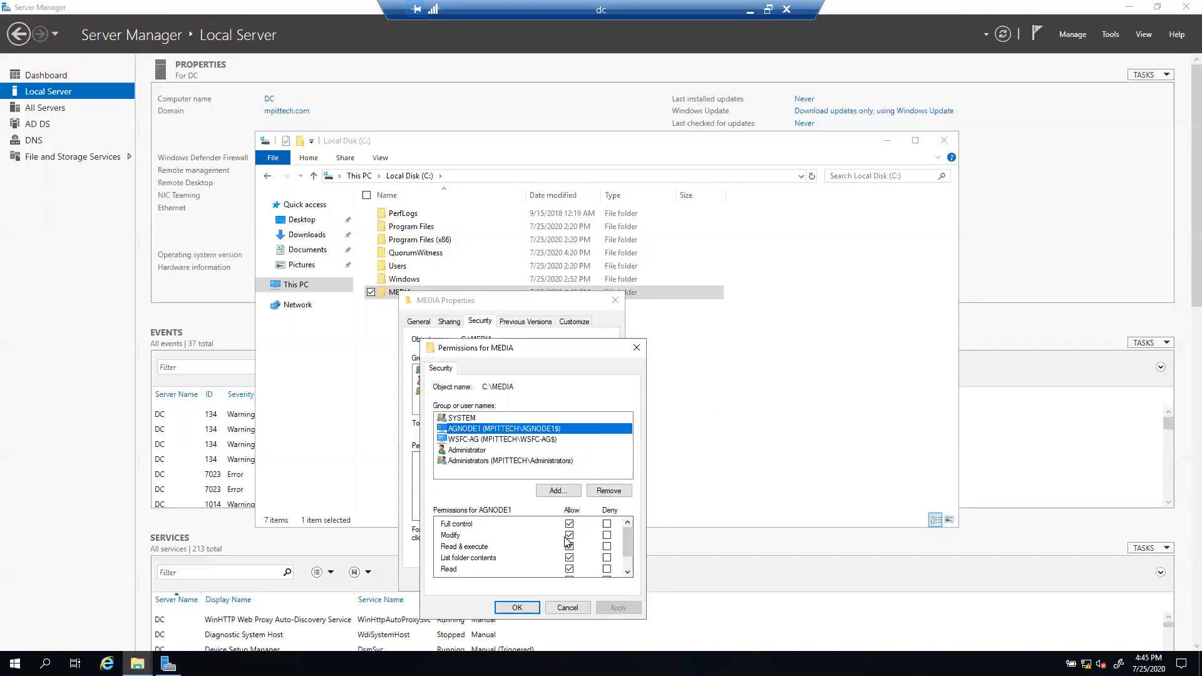
# Step: Add AGNODE2 with Full control, apply, and confirm the MEDIA permissions with OK
pyautogui.click(557, 491)
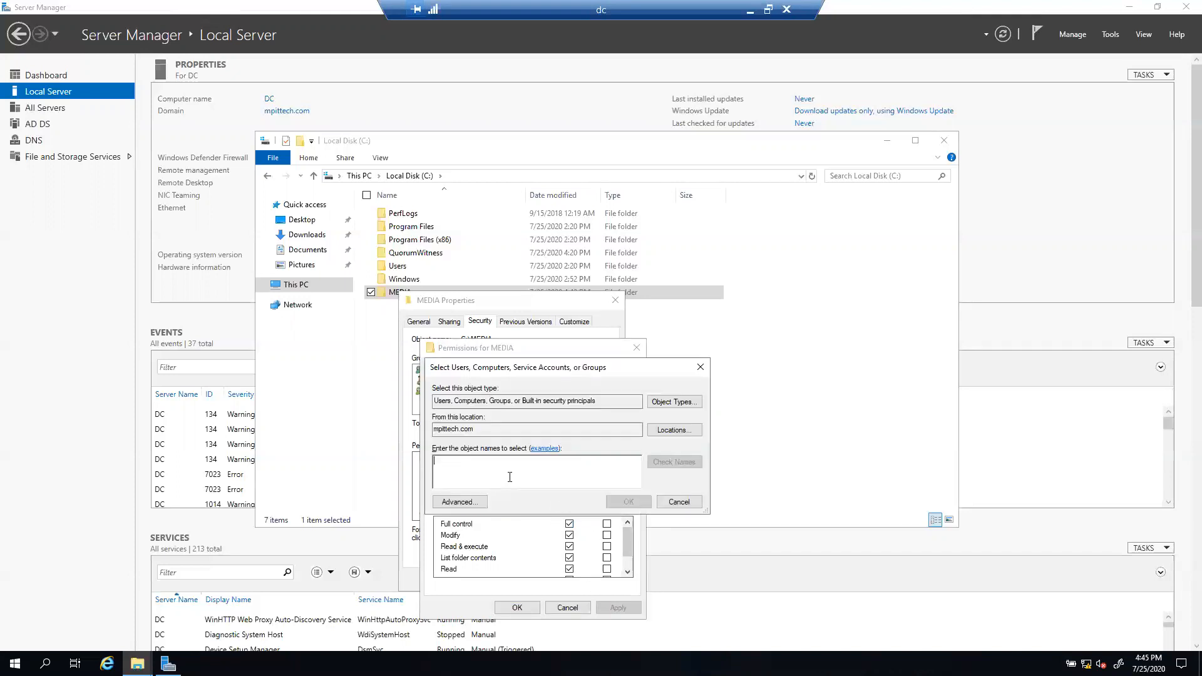
pyautogui.write('AGNODE2')
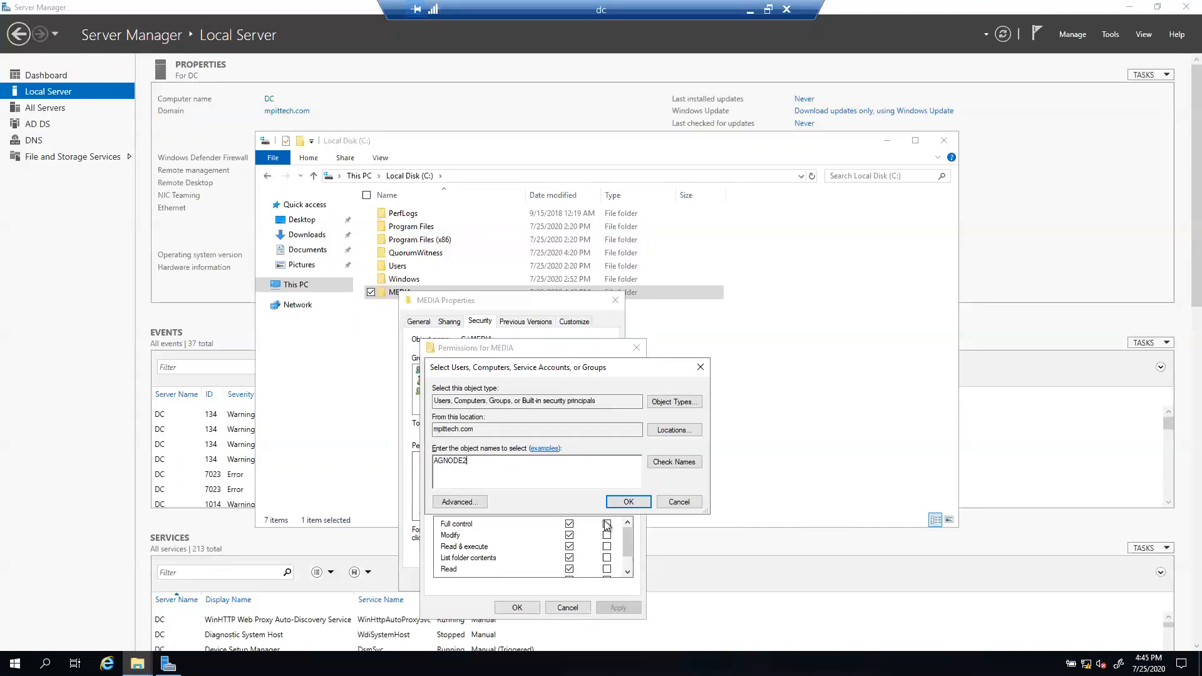
pyautogui.click(666, 464)
pyautogui.click(628, 502)
pyautogui.click(569, 523)
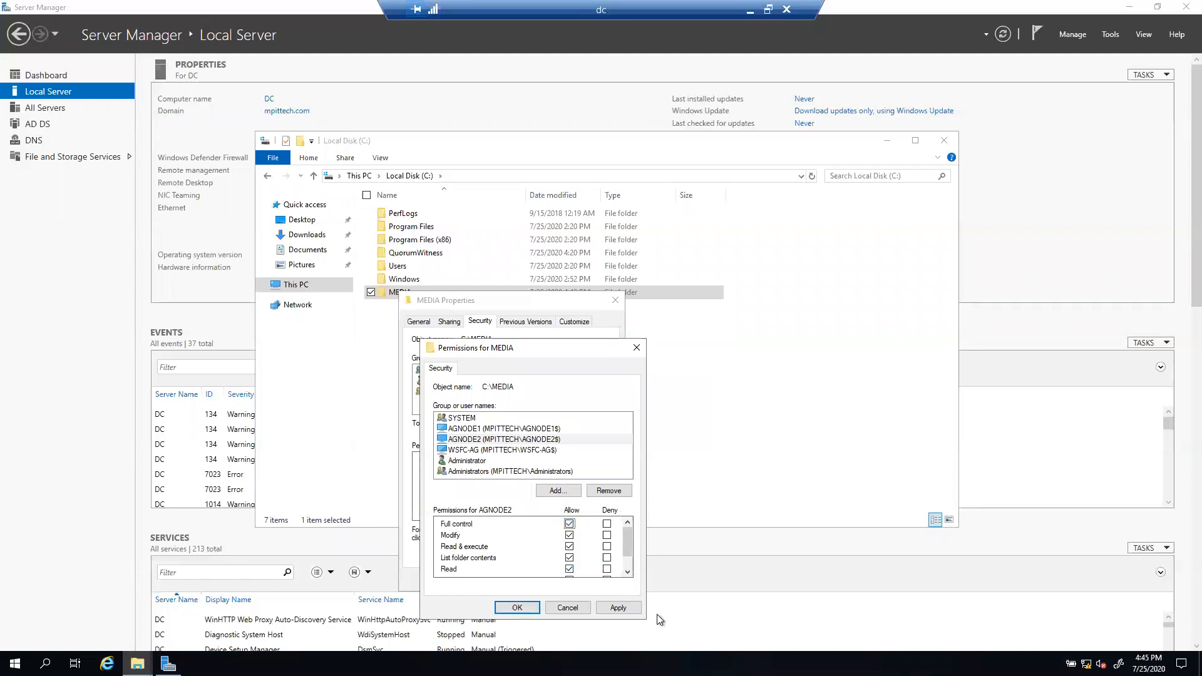
pyautogui.click(620, 608)
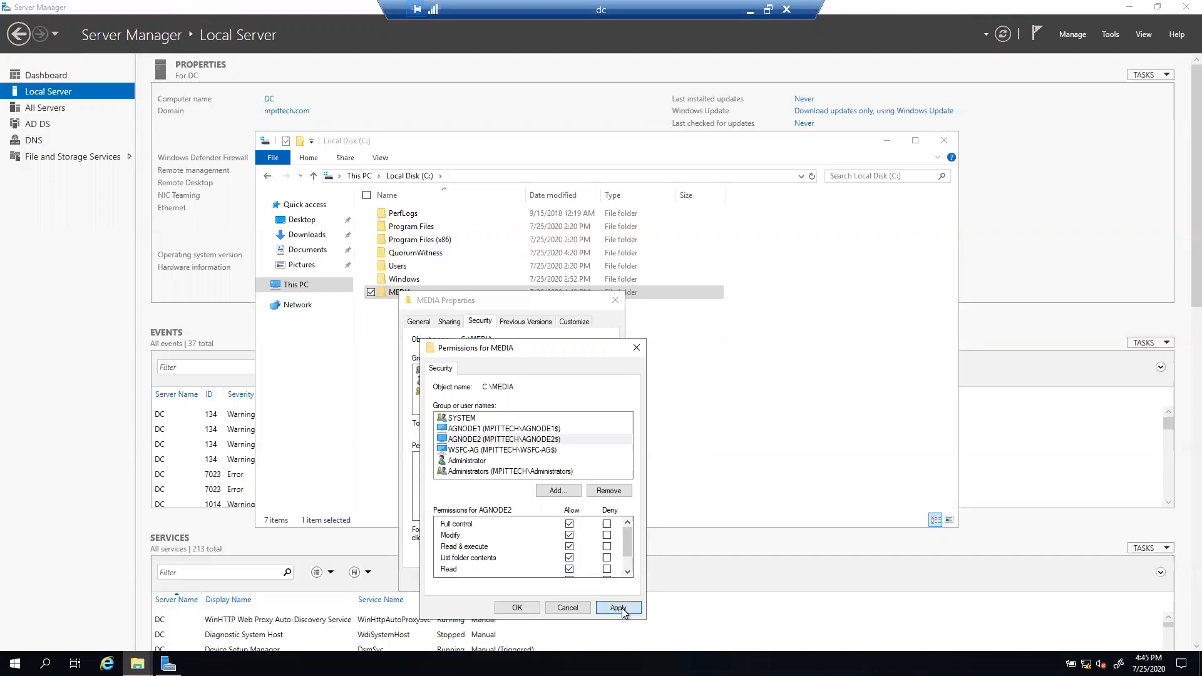
pyautogui.click(517, 608)
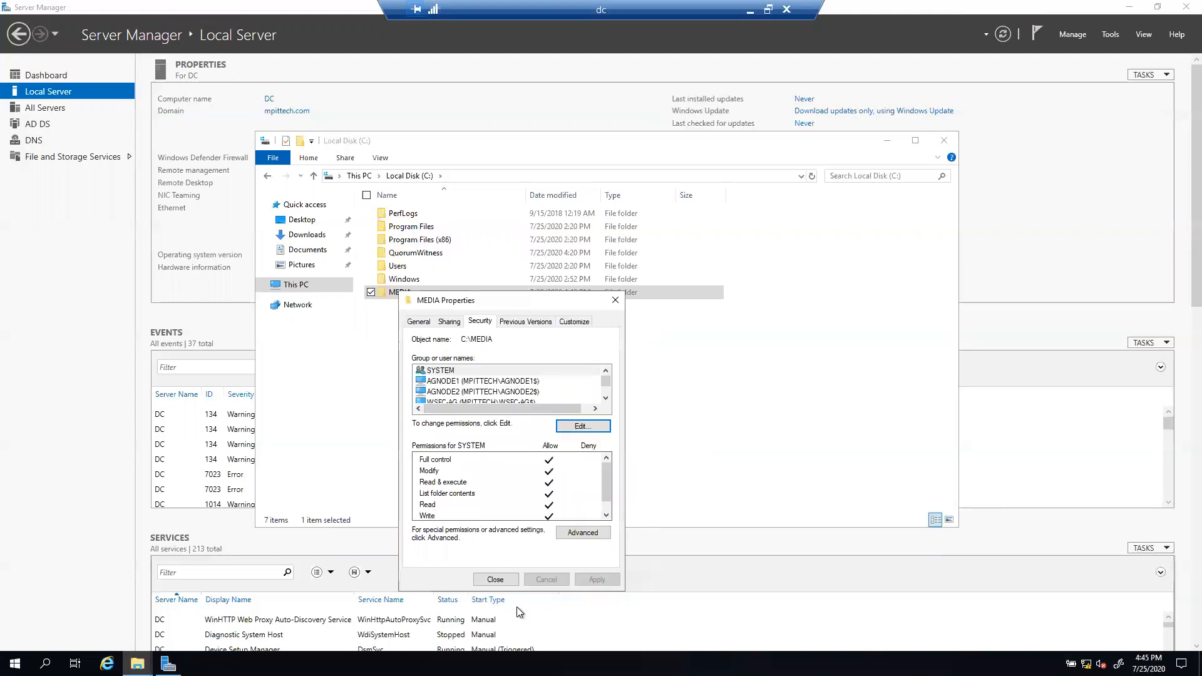
# Step: Close the MEDIA Properties dialog to return to the Local Disk (C:) listing
pyautogui.click(495, 580)
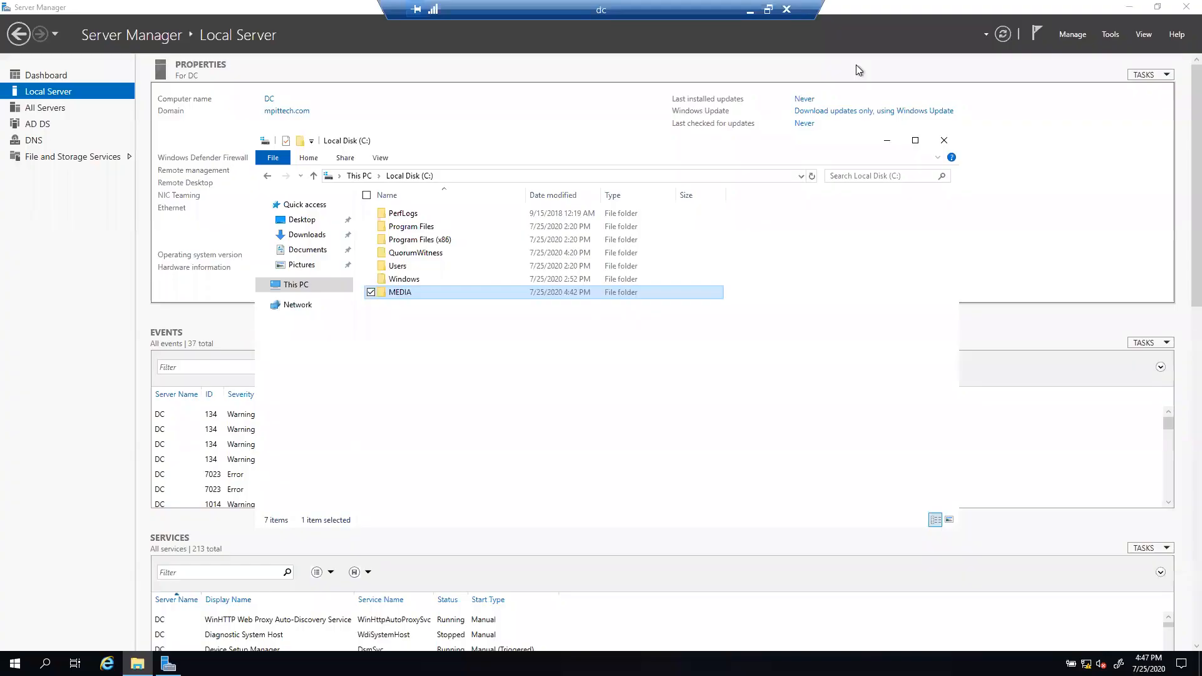
# Step: Copy the SQLServer2019-x64-ENU disc image from Downloads and paste it into C:\MEDIA
pyautogui.doubleClick(411, 291)
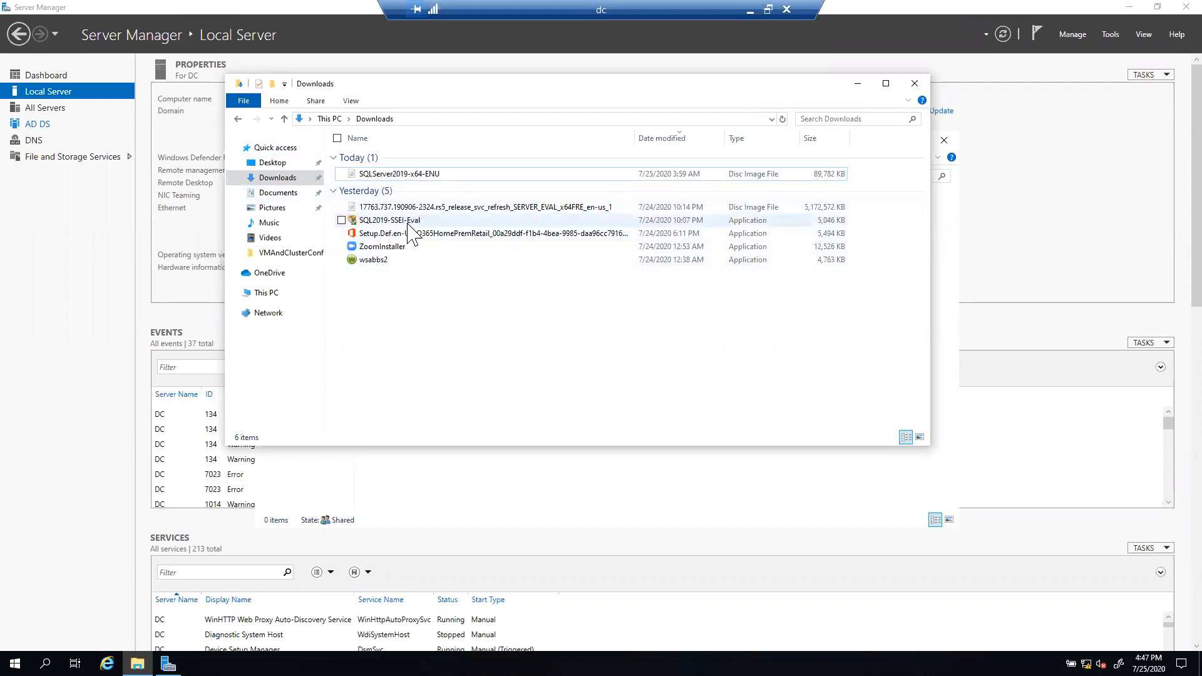
pyautogui.rightClick(370, 178)
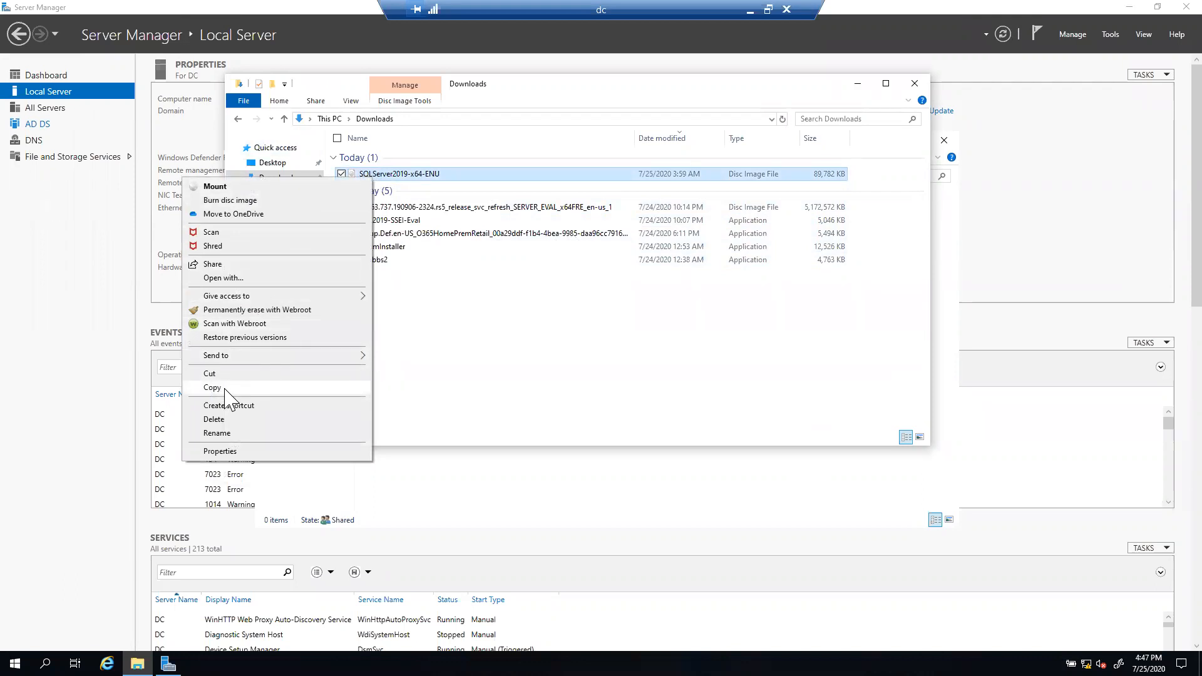
pyautogui.click(224, 391)
pyautogui.click(858, 84)
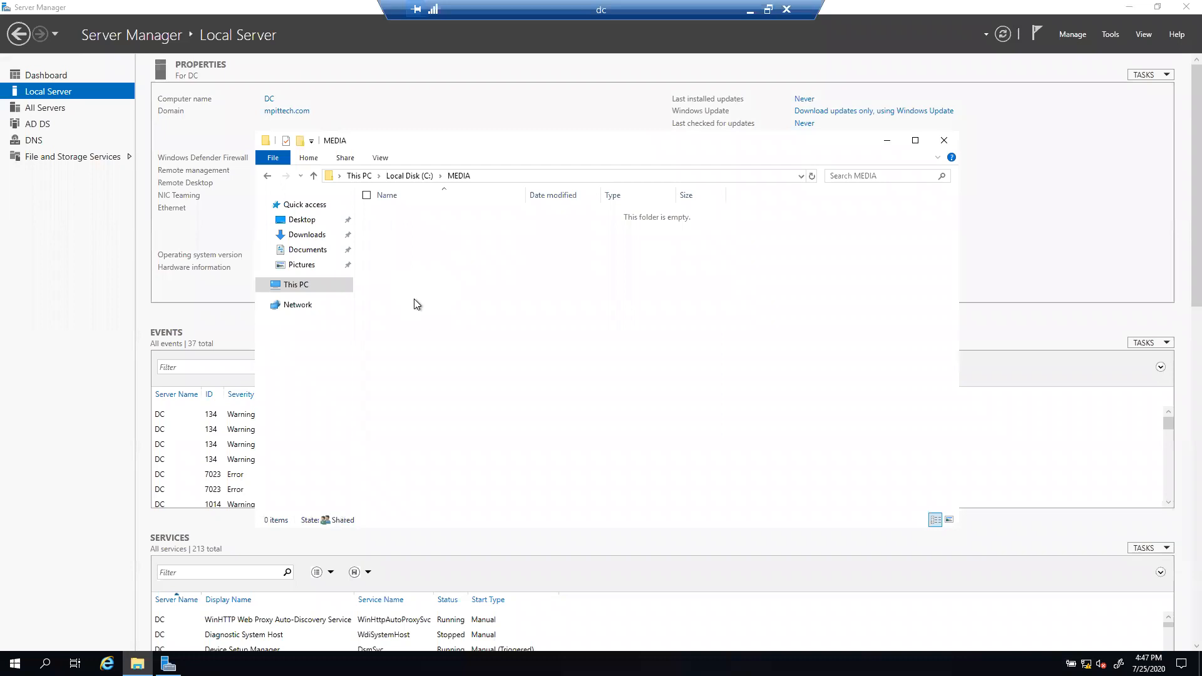
pyautogui.rightClick(441, 269)
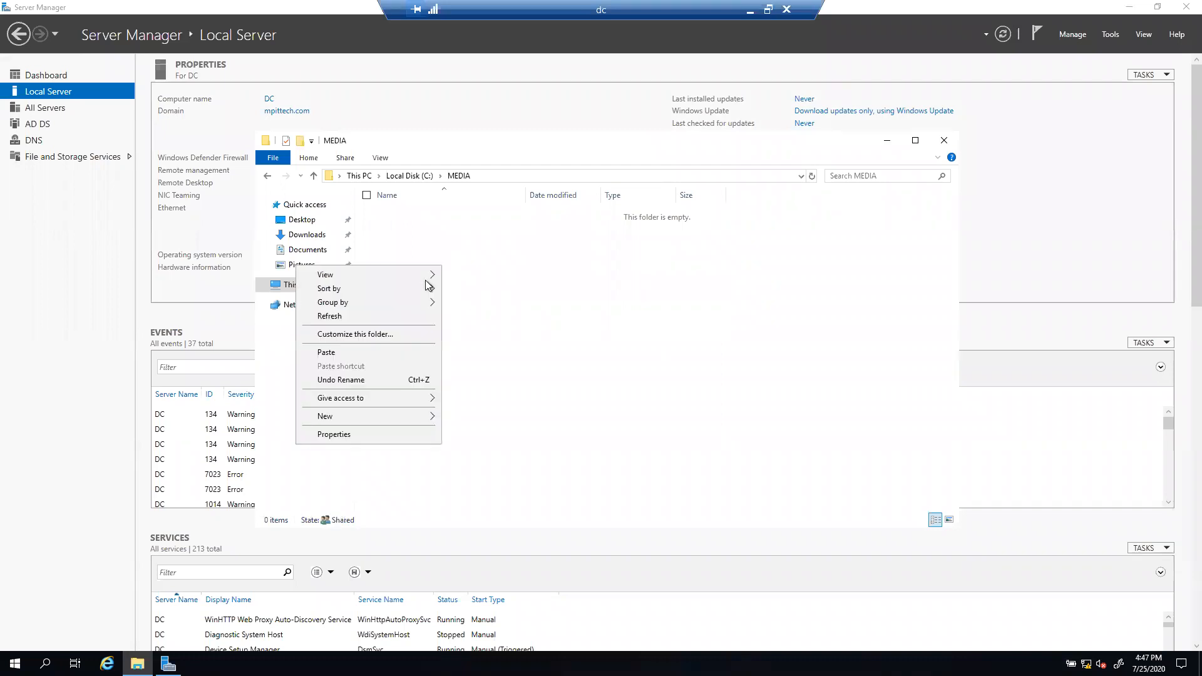
pyautogui.click(326, 352)
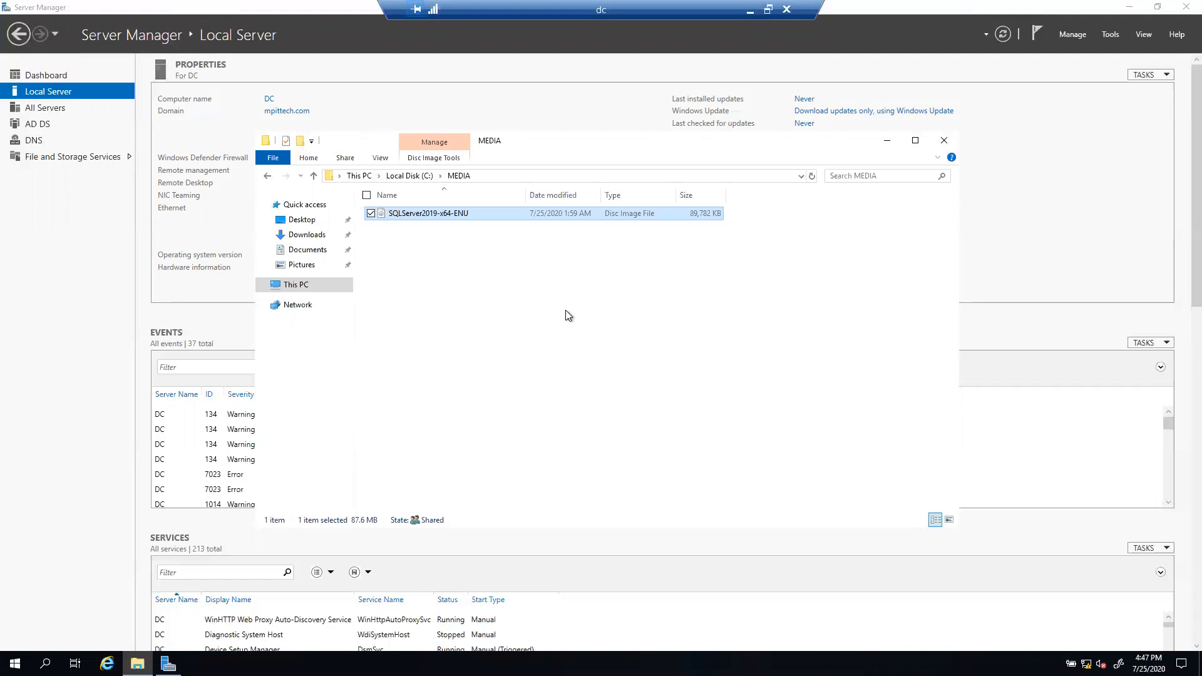
# Step: Select the MEDIA folder's address path, then minimize the MEDIA window
pyautogui.click(520, 178)
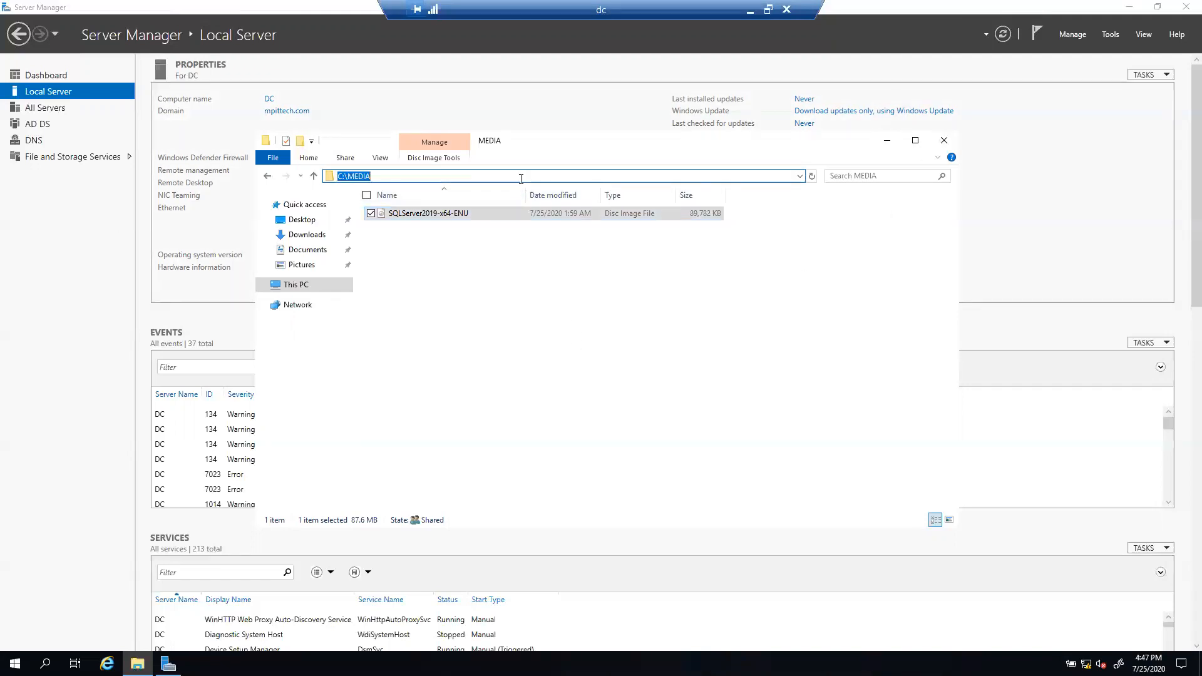
pyautogui.click(622, 327)
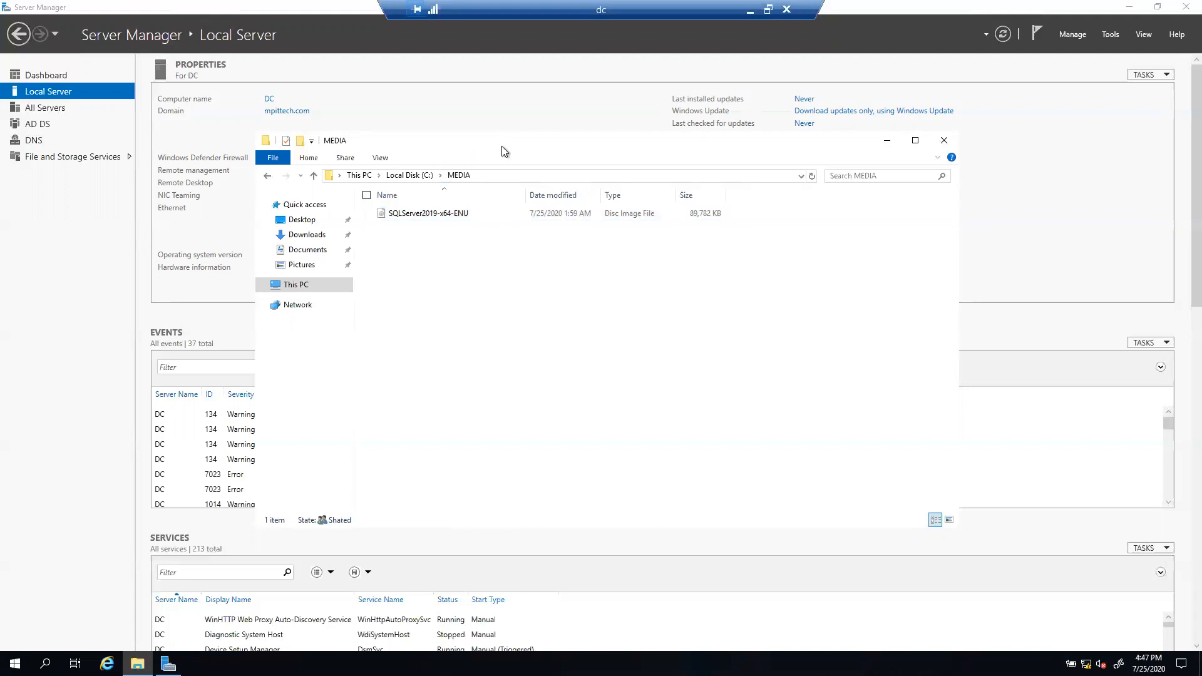
pyautogui.click(887, 141)
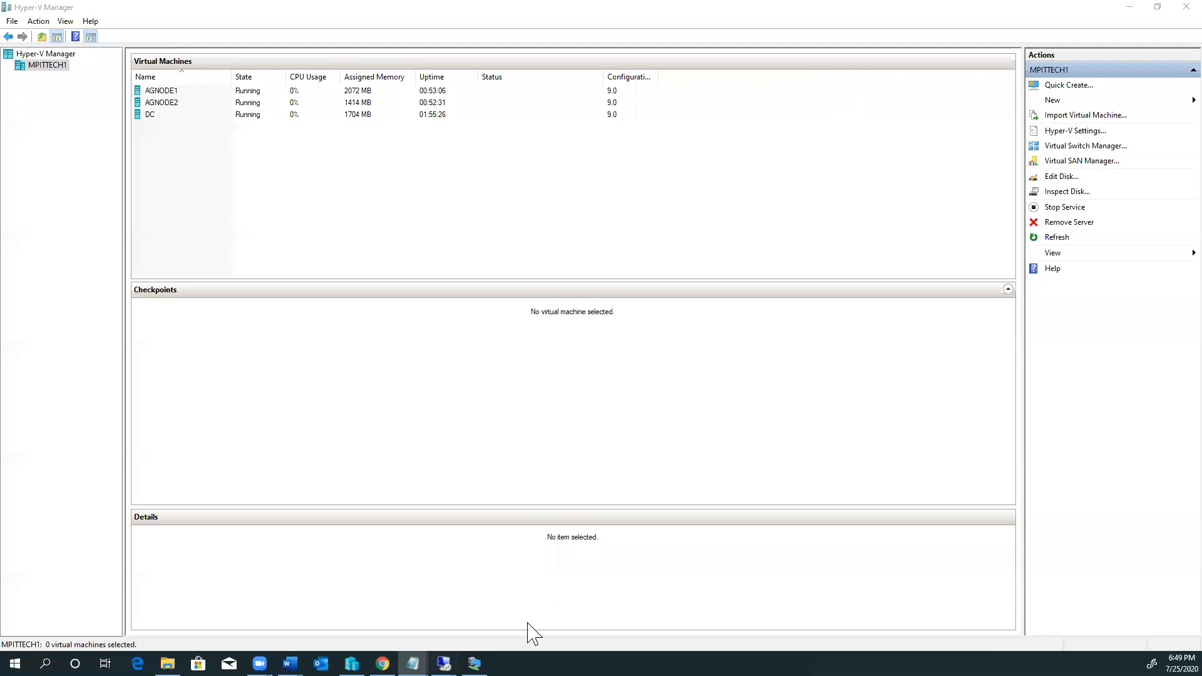
# Step: On the agnode1 VM, go to the \\Dc\media share in File Explorer
pyautogui.moveTo(443, 662)
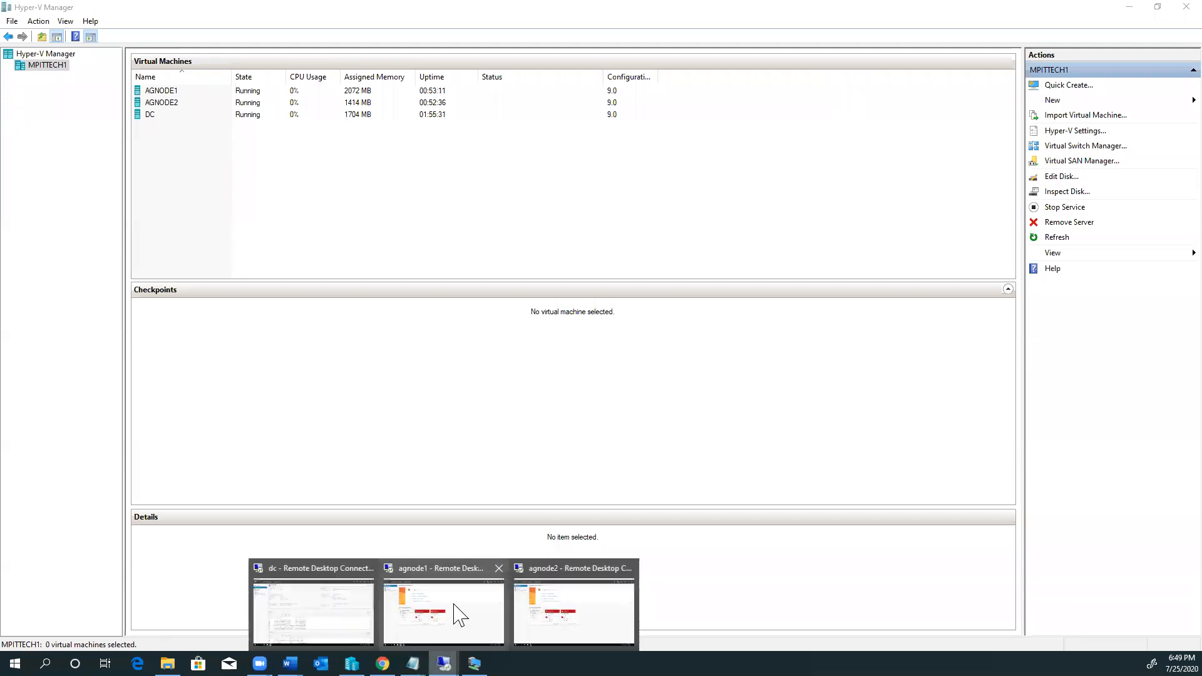
pyautogui.click(457, 610)
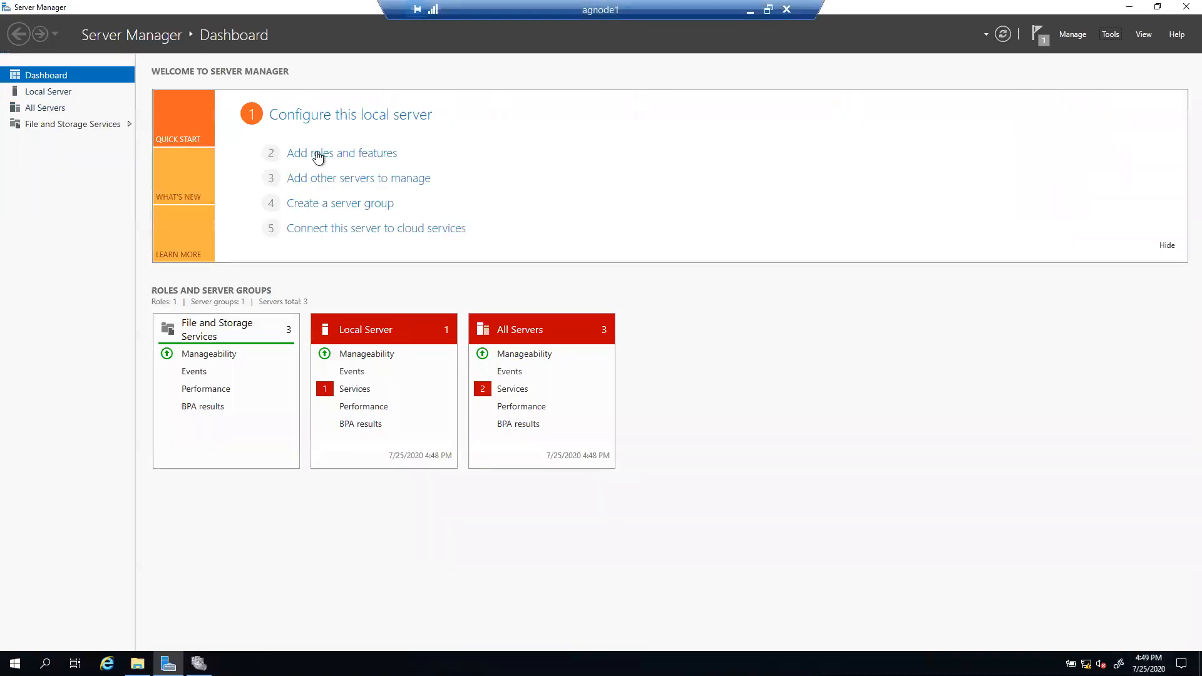
pyautogui.click(137, 664)
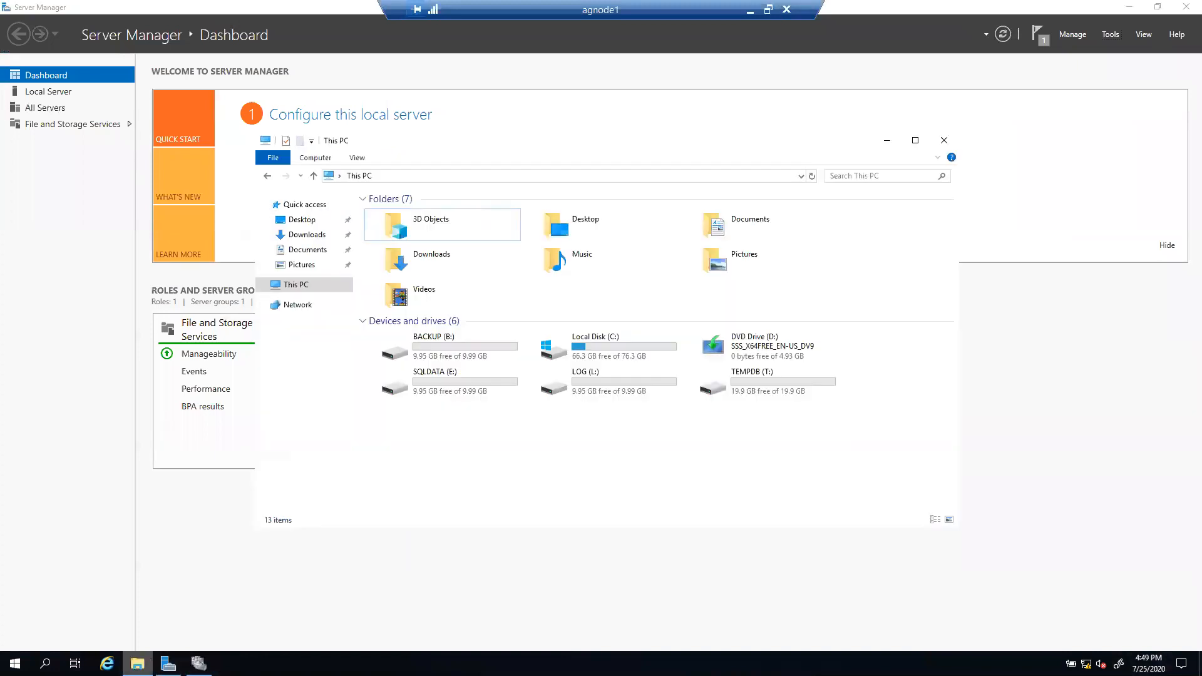
pyautogui.click(550, 176)
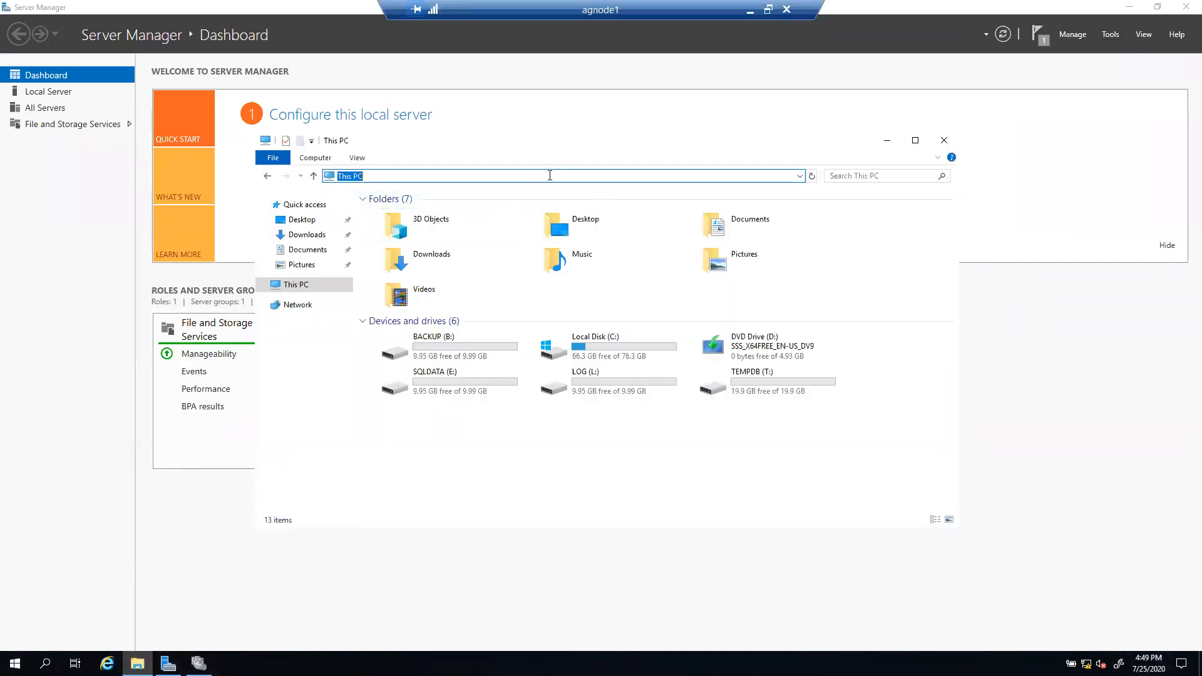
pyautogui.hotkey('ctrl', 'v')
pyautogui.press('Return')
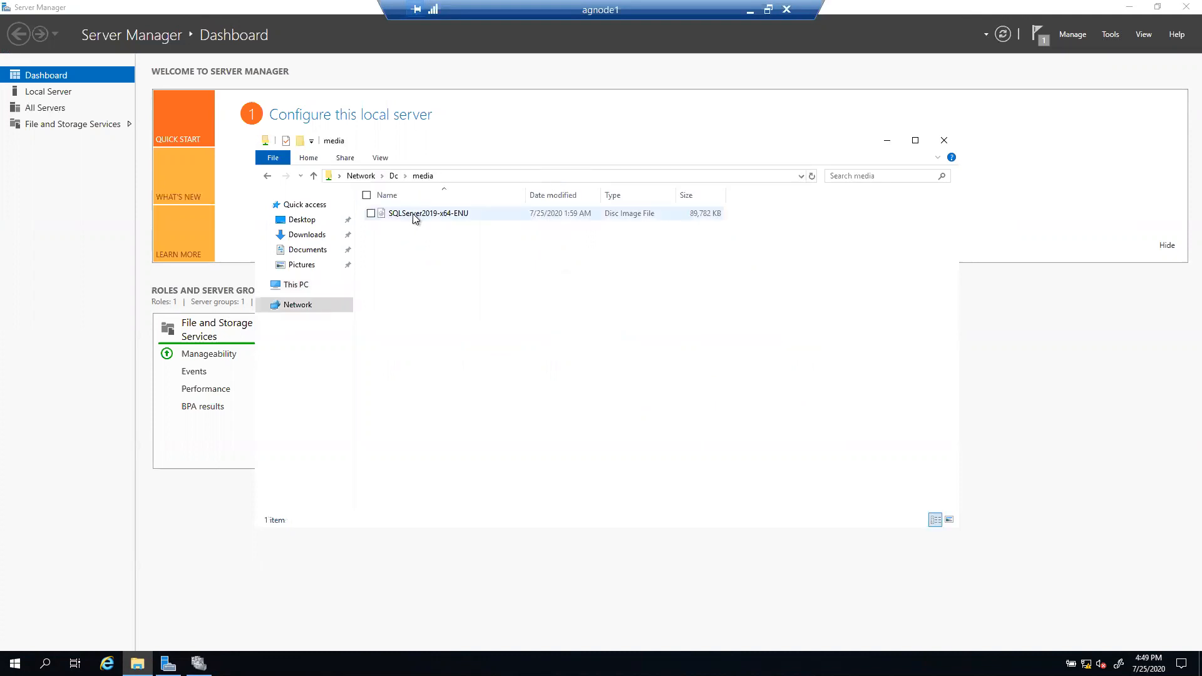
# Step: Try opening and mounting the SQL Server disc image, dismissing both corrupted-image errors
pyautogui.doubleClick(412, 213)
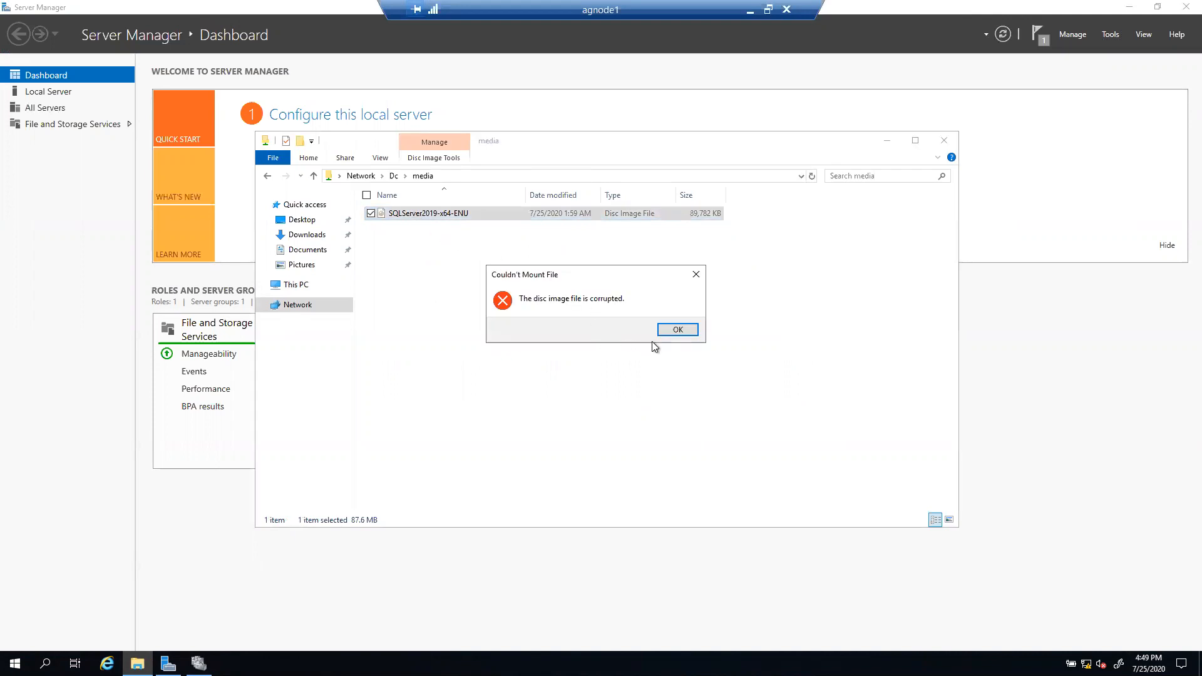
pyautogui.click(678, 331)
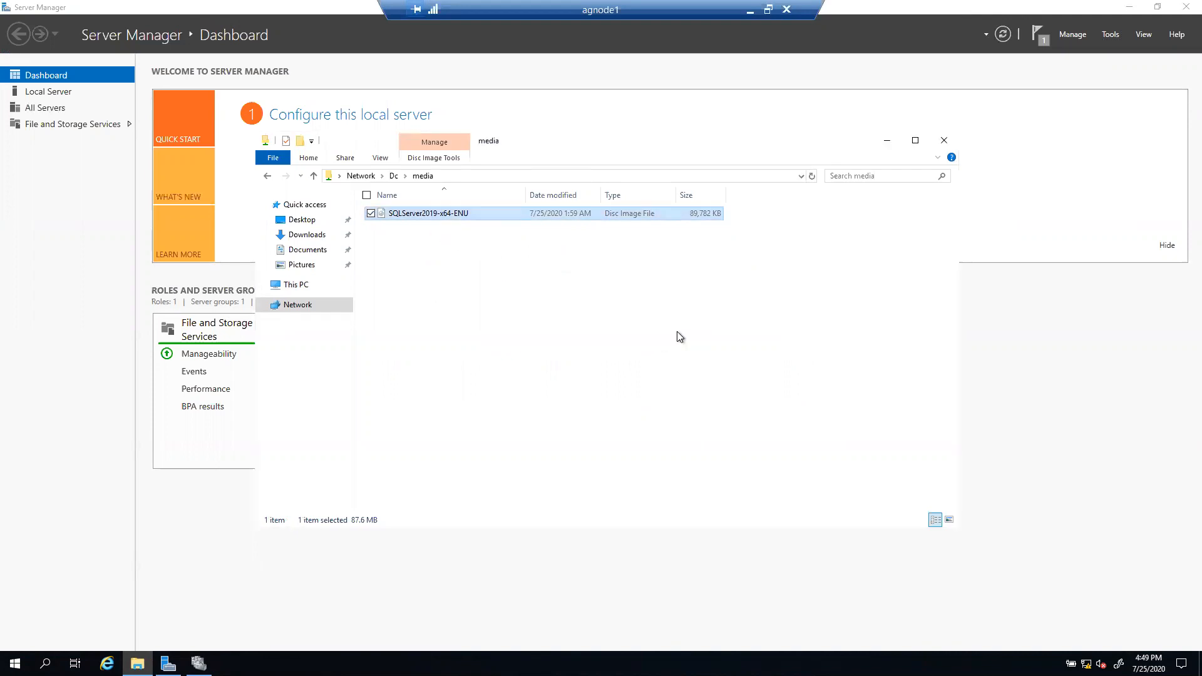
pyautogui.rightClick(445, 214)
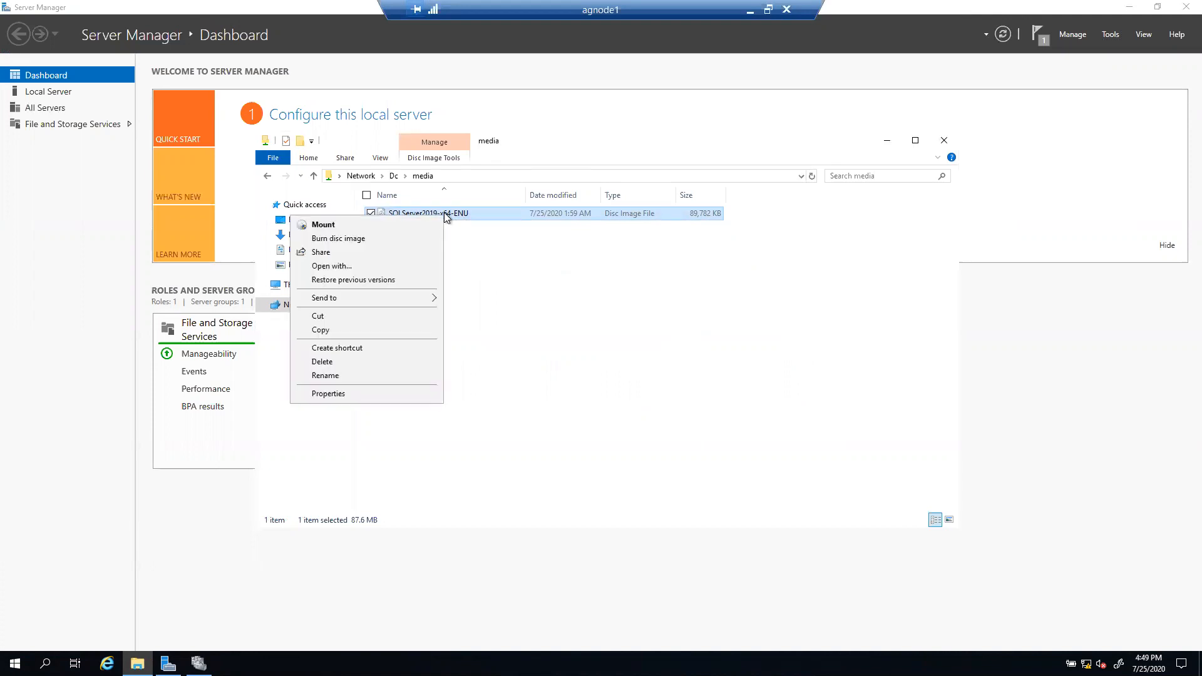
pyautogui.click(323, 226)
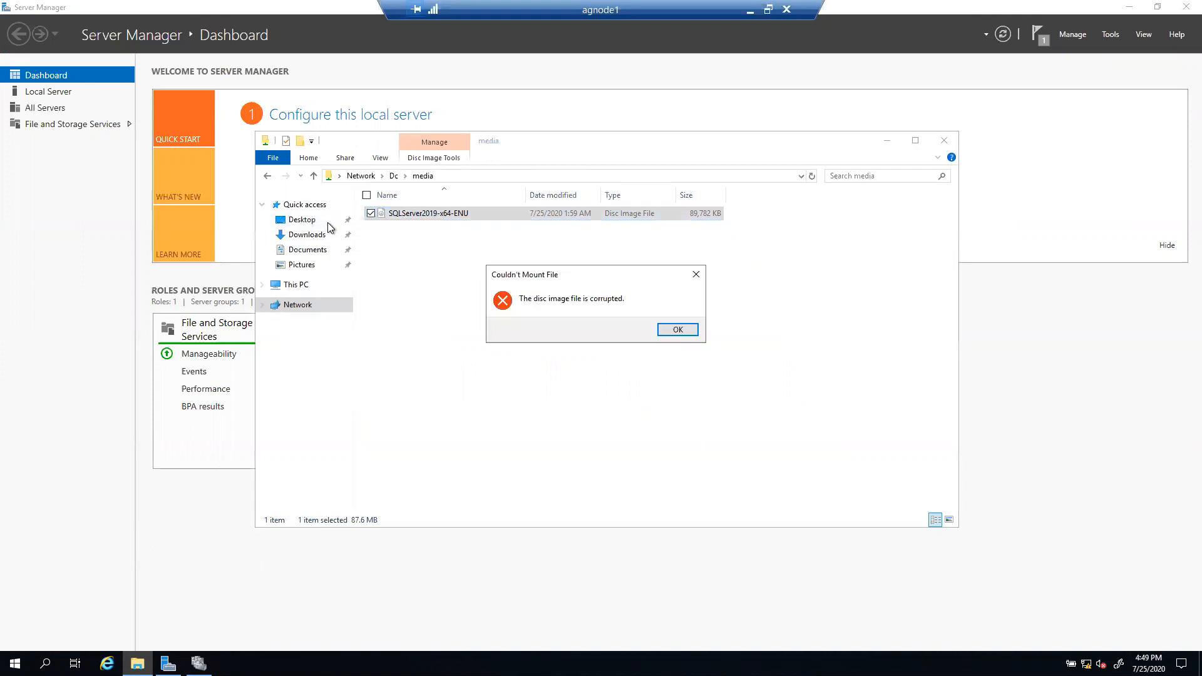
pyautogui.click(676, 330)
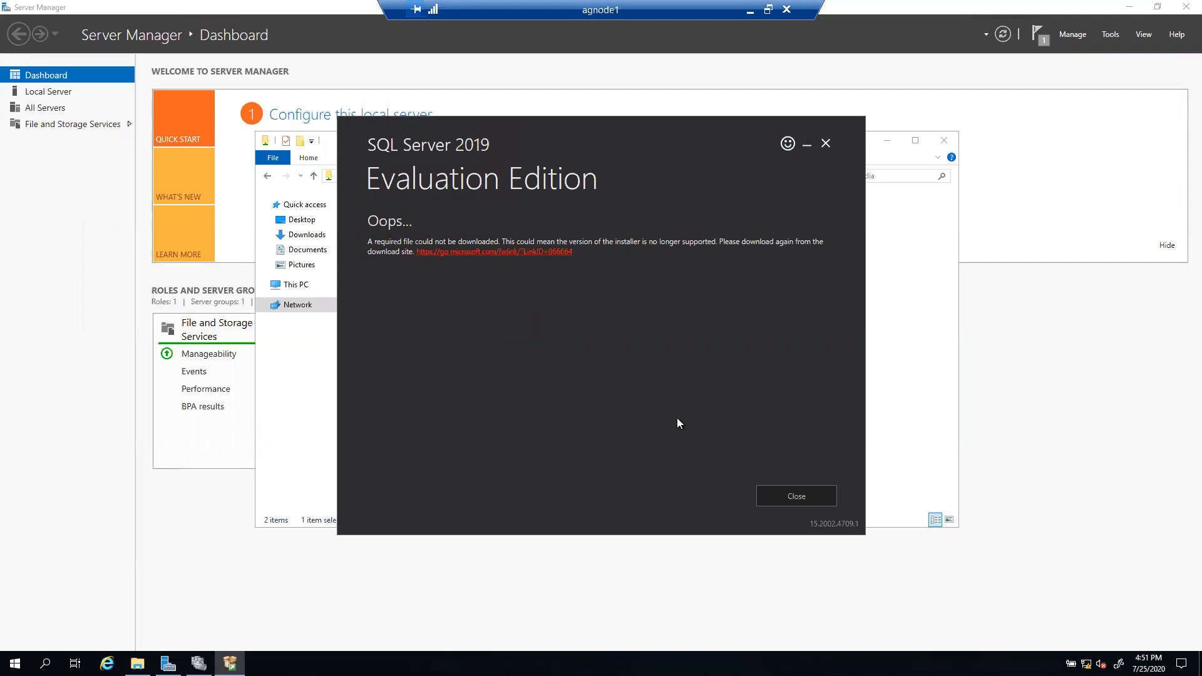
# Step: Close the Evaluation Edition installer's failed-download Oops dialog
pyautogui.click(802, 495)
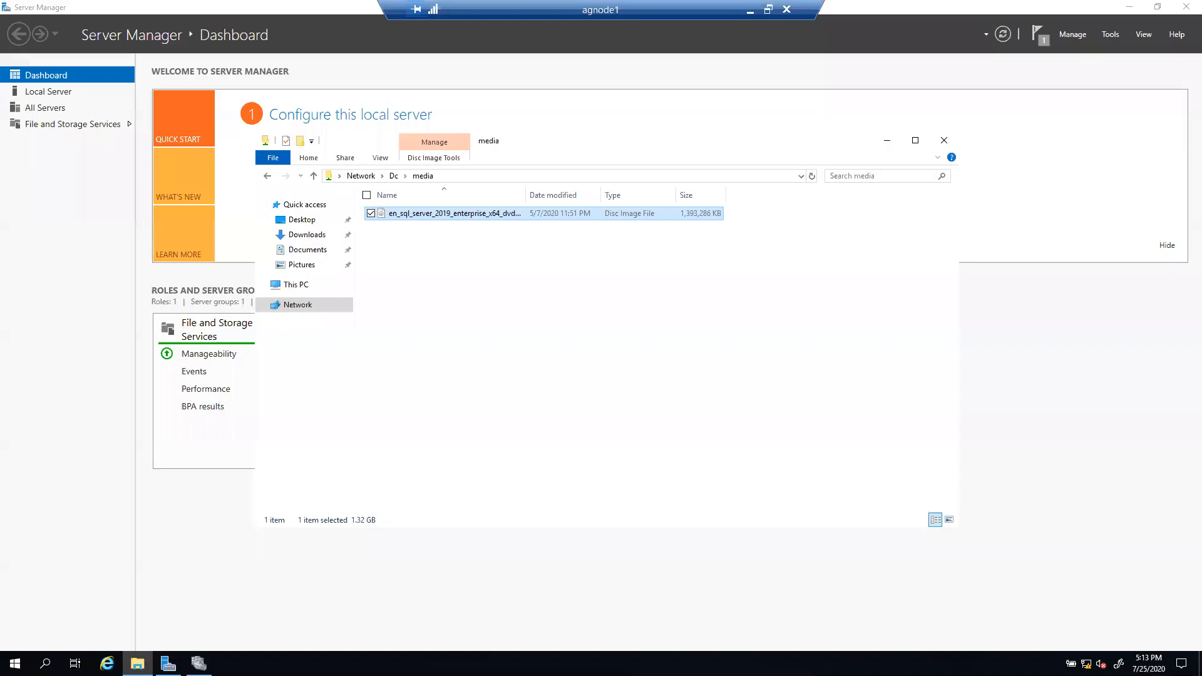
# Step: Mount the SQL Server 2019 Enterprise image, run setup, and start a new stand-alone installation
pyautogui.doubleClick(429, 216)
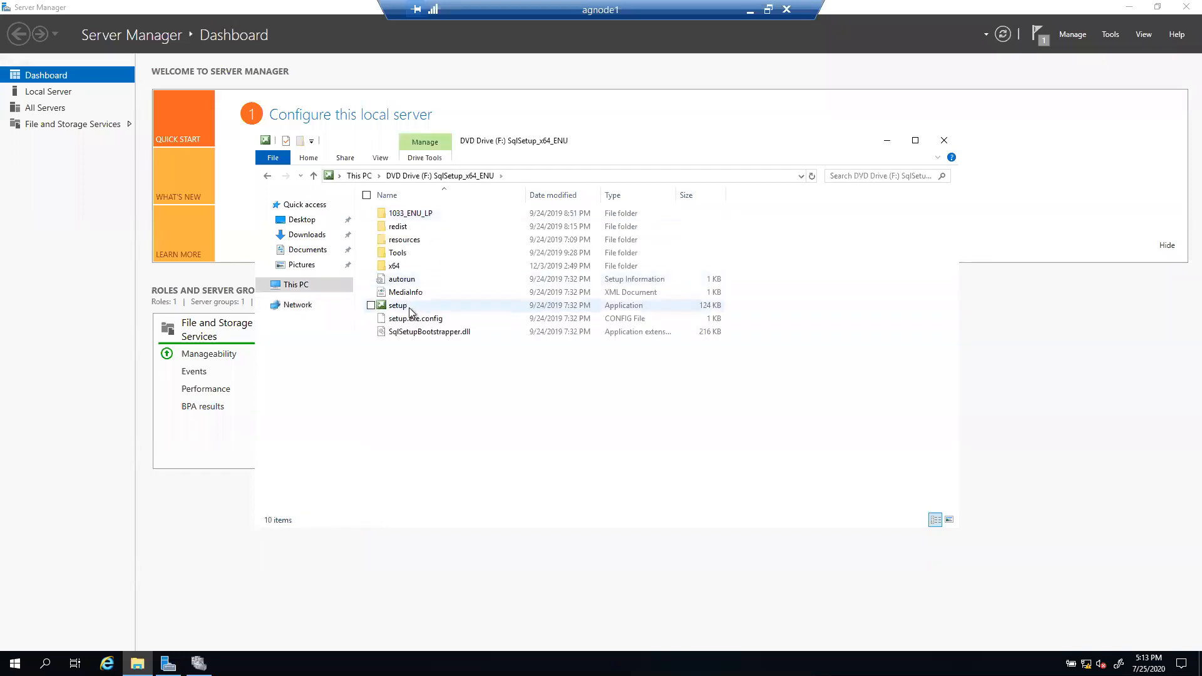
pyautogui.doubleClick(399, 306)
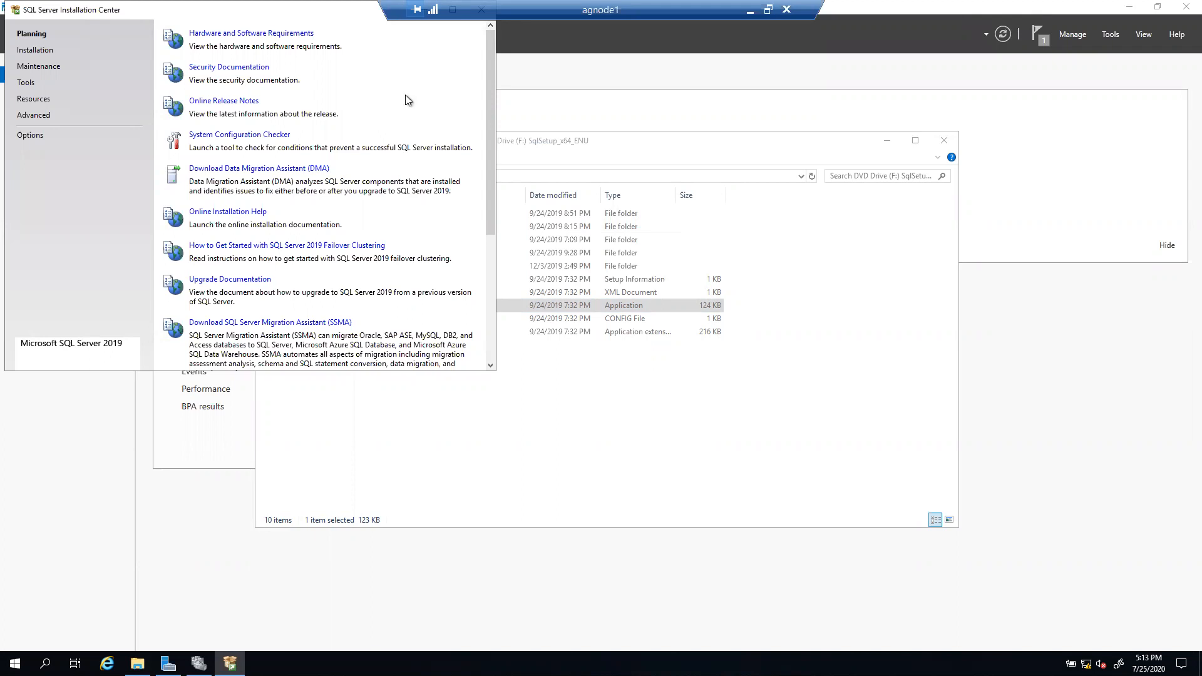
pyautogui.click(33, 51)
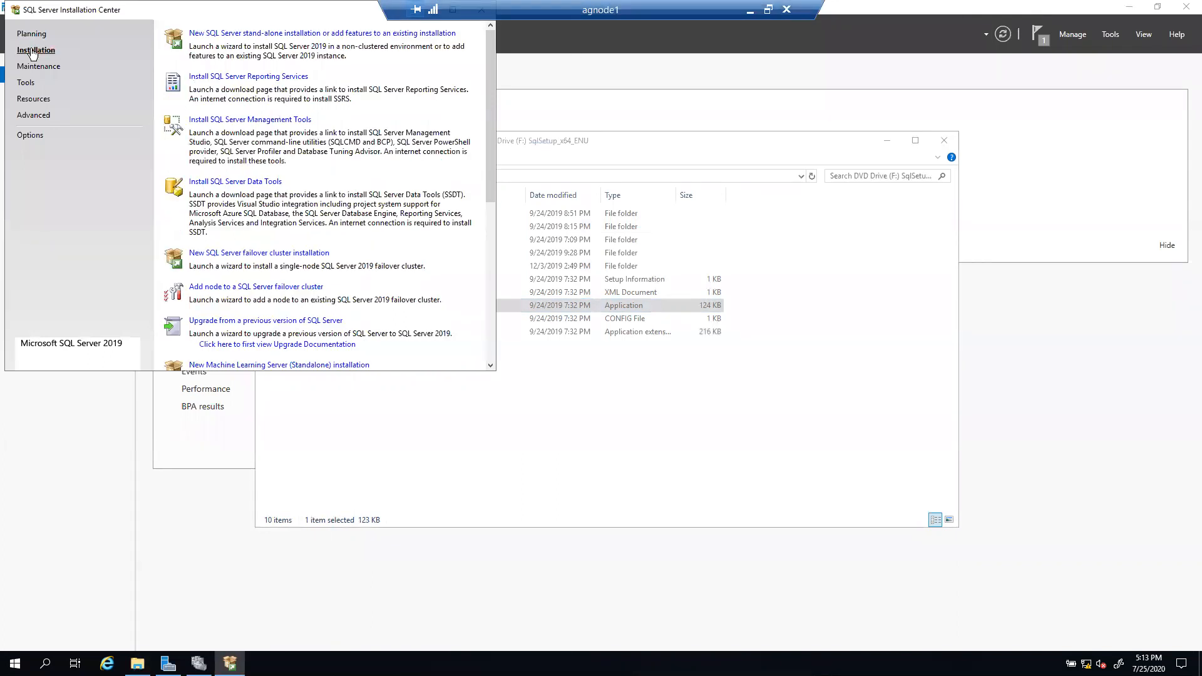
pyautogui.click(290, 34)
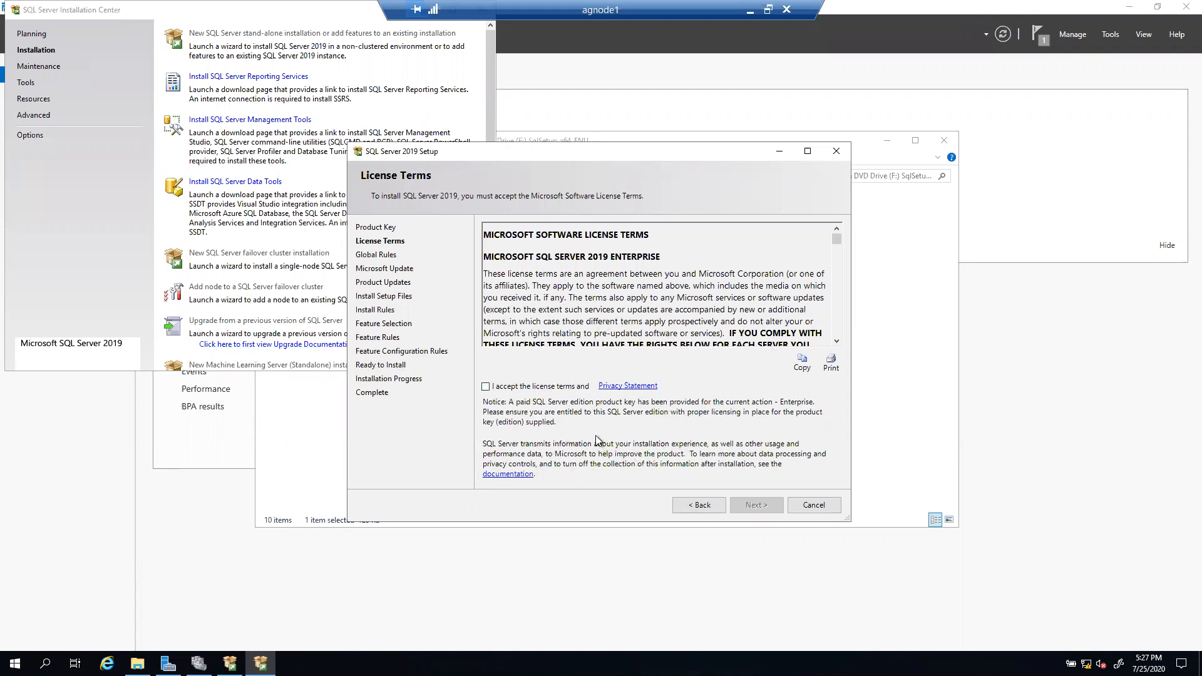
# Step: Accept the license terms, skip Microsoft Update, recheck product updates, and continue to setup files
pyautogui.scroll(-10, 773, 308)
pyautogui.scroll(12, 754, 304)
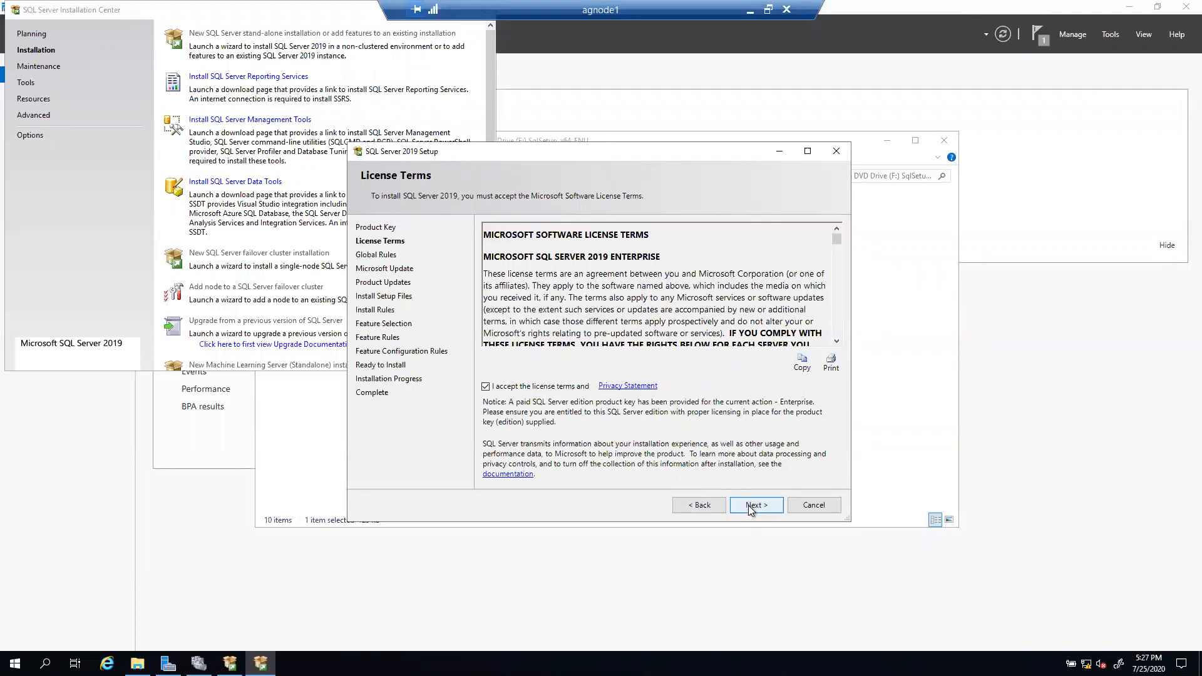
pyautogui.click(750, 506)
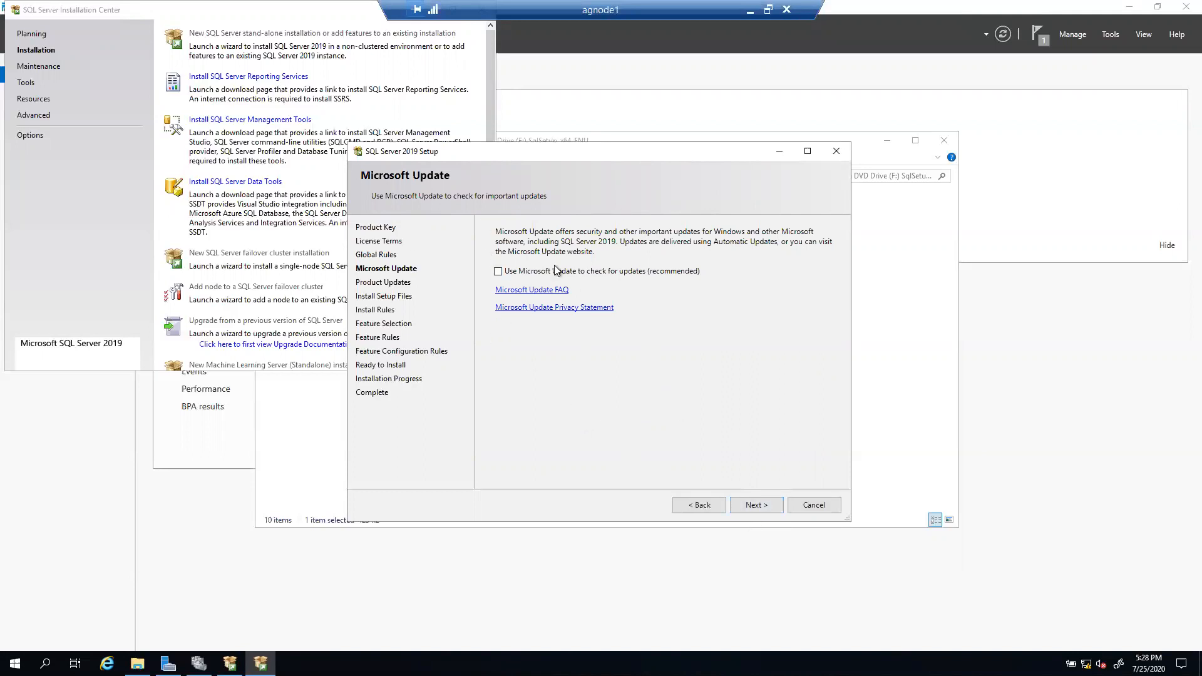
pyautogui.click(756, 506)
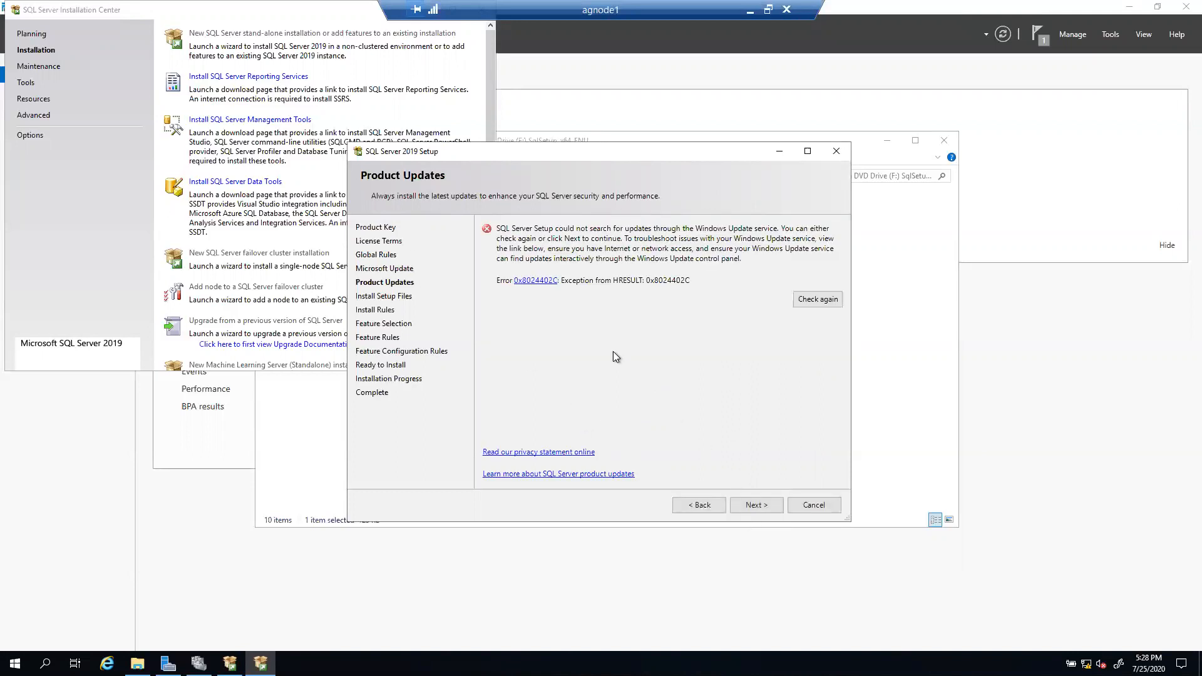
pyautogui.click(817, 299)
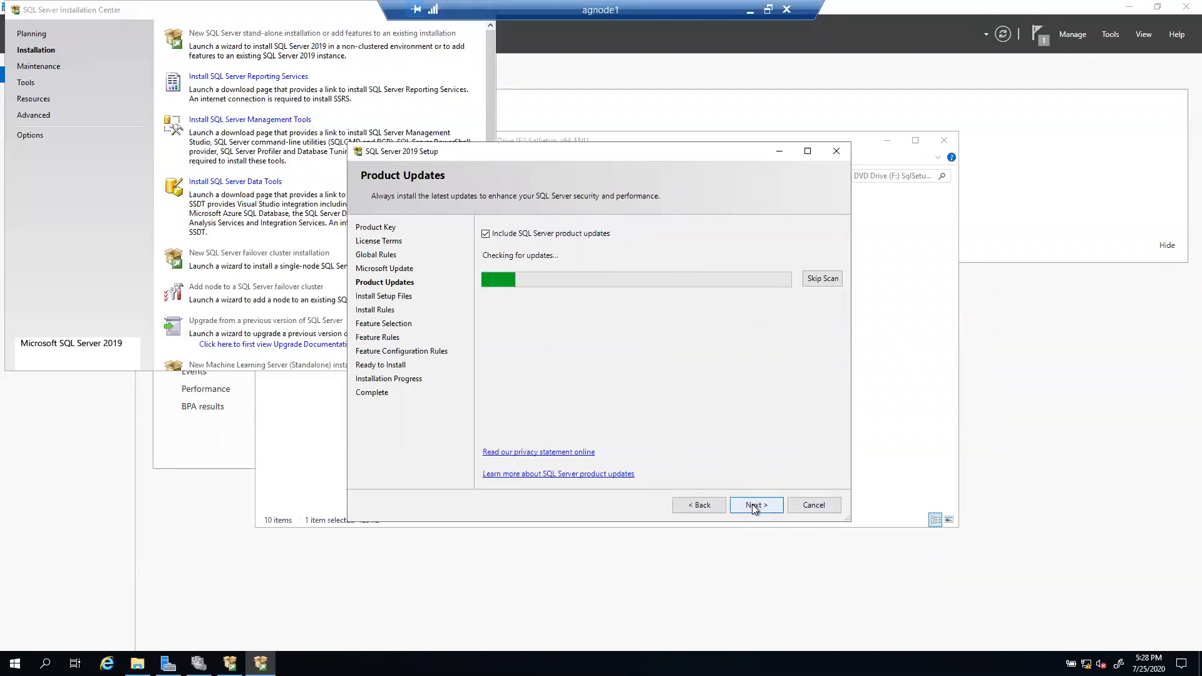
pyautogui.click(774, 507)
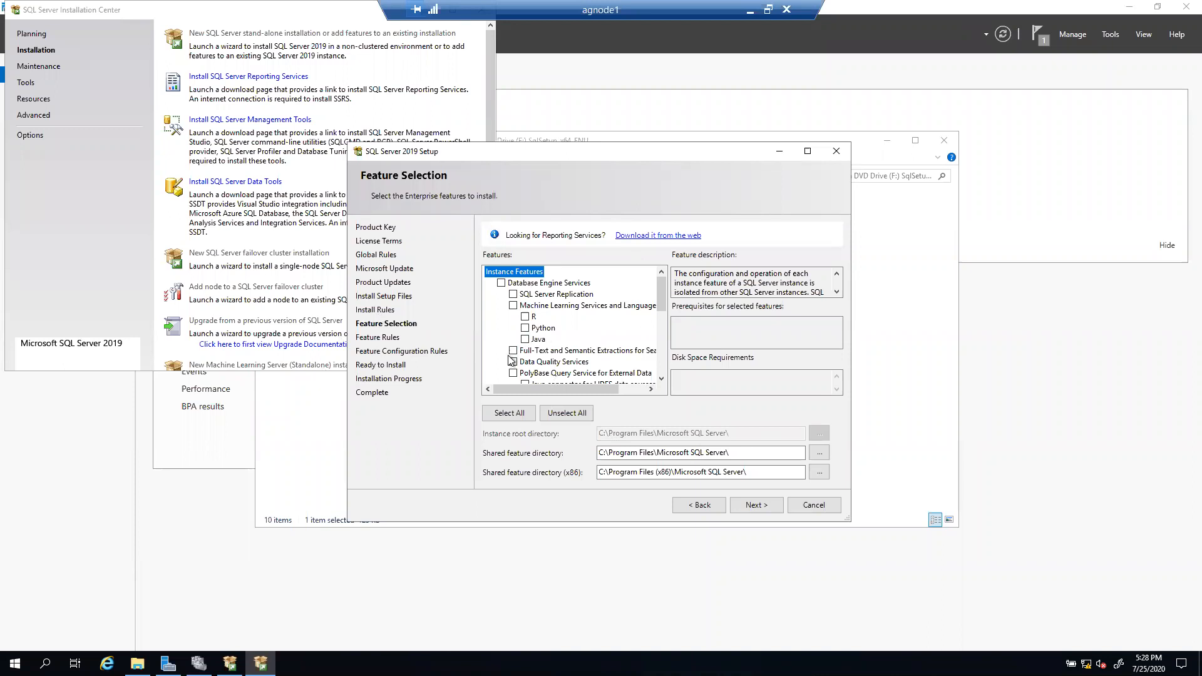
# Step: Select Database Engine Services, Data Quality Services, Data Quality Client and Client Tools Connectivity, then continue
pyautogui.click(503, 285)
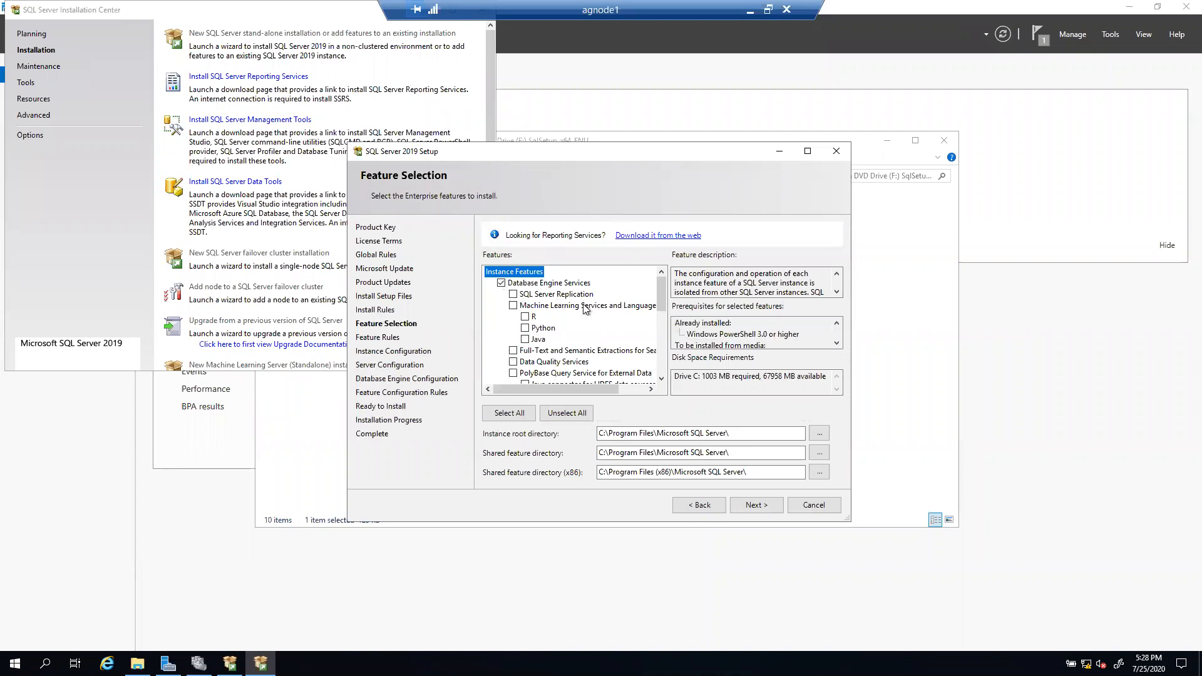
pyautogui.moveTo(661, 292); pyautogui.dragTo(664, 317)
pyautogui.click(514, 294)
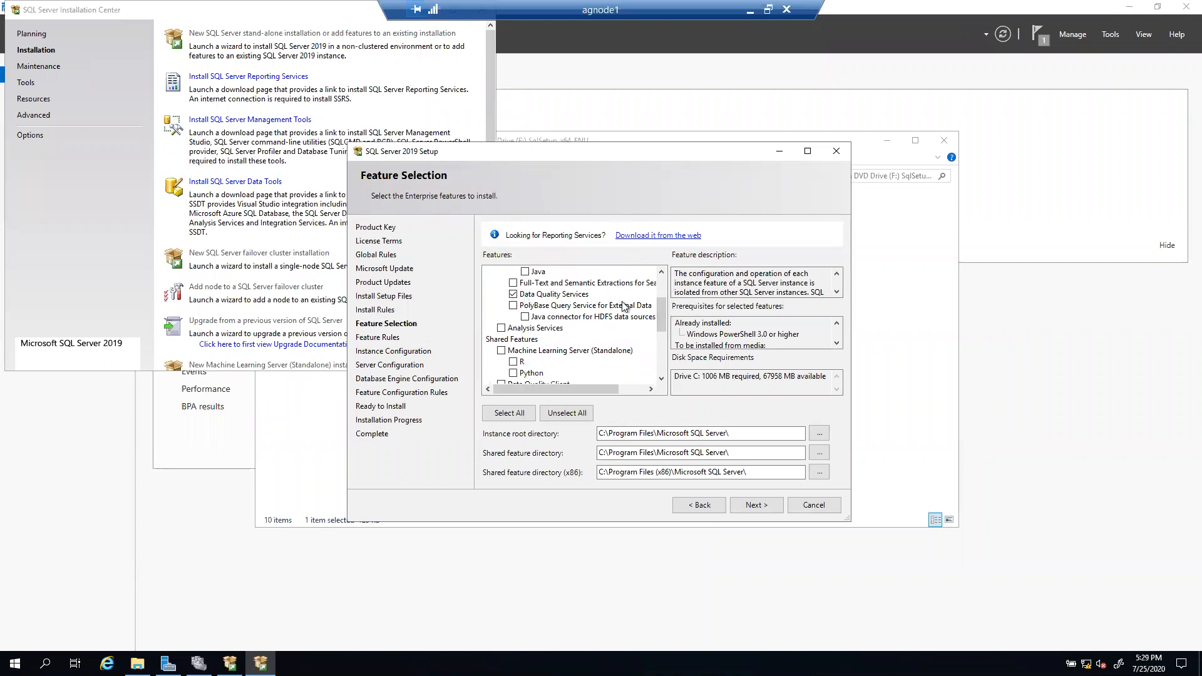
pyautogui.moveTo(663, 316); pyautogui.dragTo(664, 328)
pyautogui.click(501, 339)
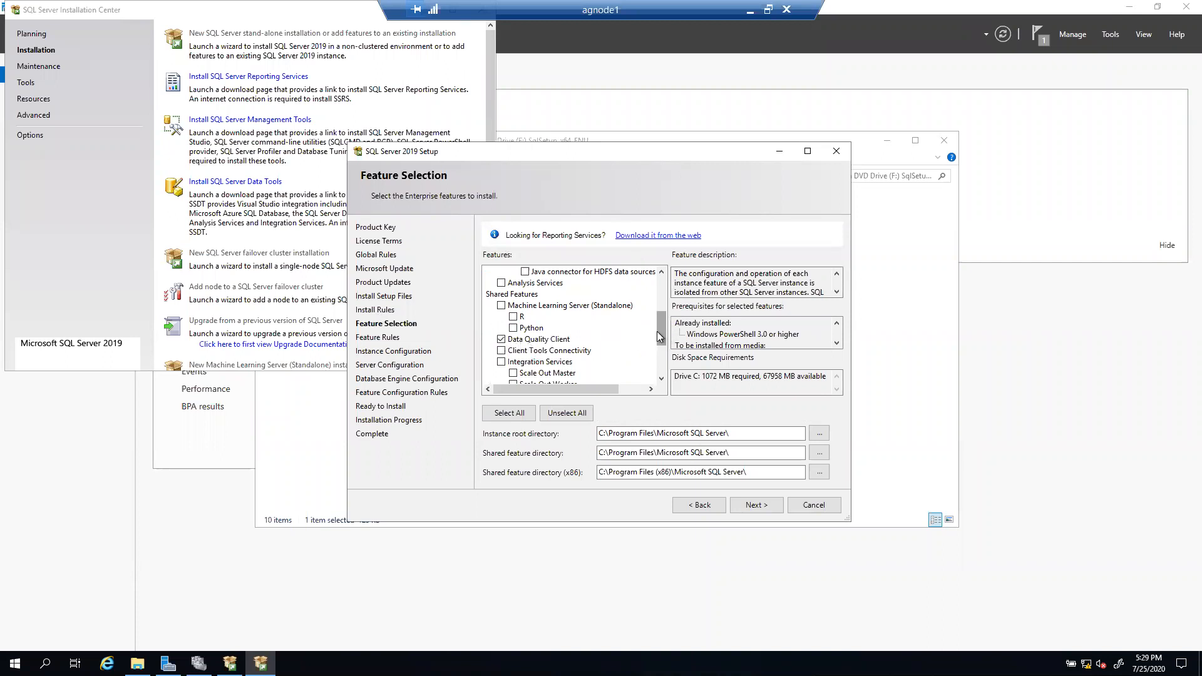
pyautogui.moveTo(656, 331); pyautogui.dragTo(659, 339)
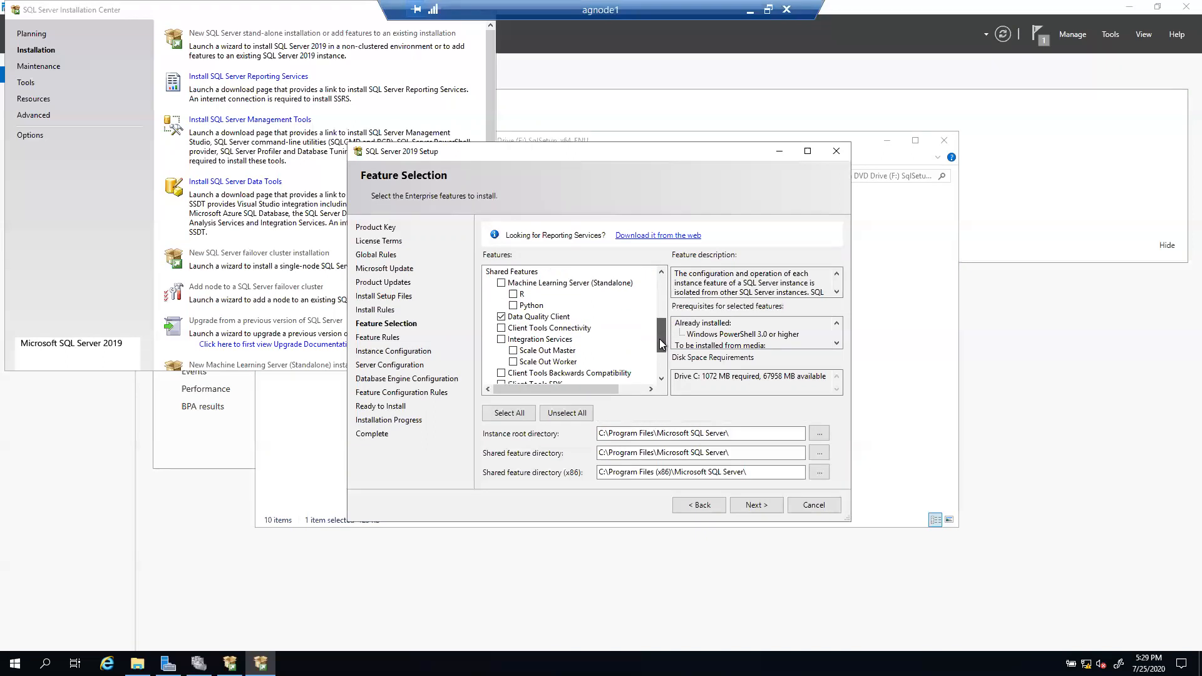
pyautogui.click(501, 329)
pyautogui.moveTo(666, 342); pyautogui.dragTo(664, 356)
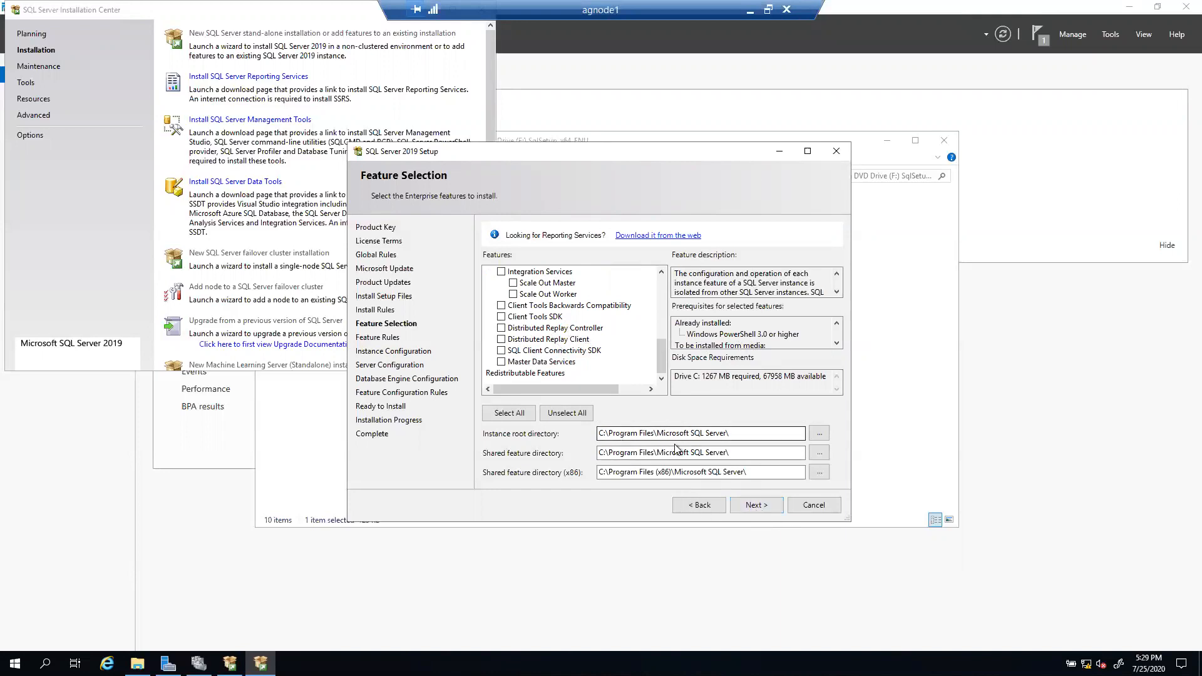
pyautogui.click(755, 505)
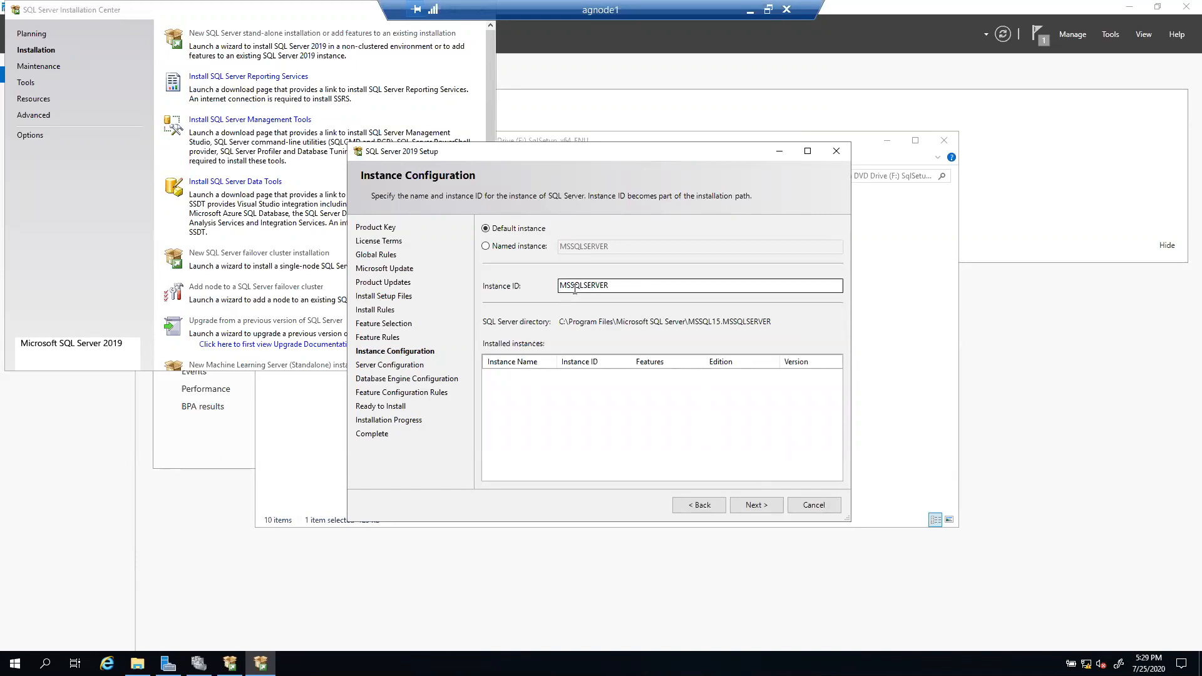
# Step: Choose a named instance SQLAG1 and set the Instance ID to SQLAG1
pyautogui.click(487, 246)
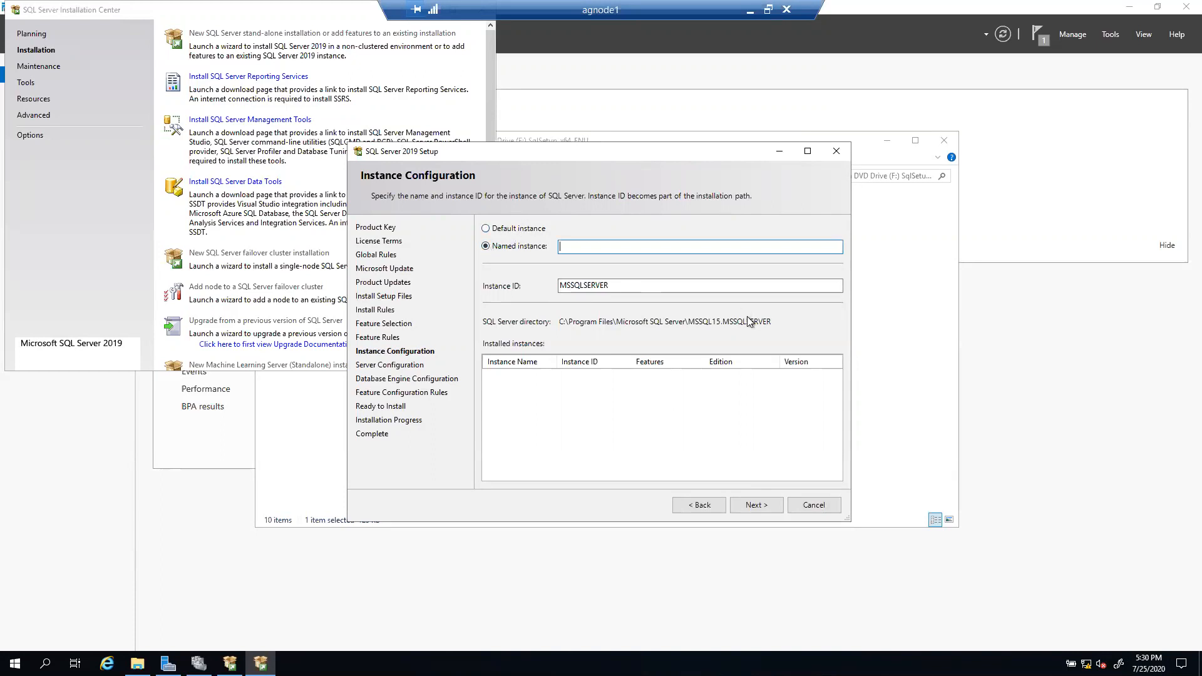
pyautogui.write('SQLAG1')
pyautogui.doubleClick(626, 286)
pyautogui.write('SQLAG1')
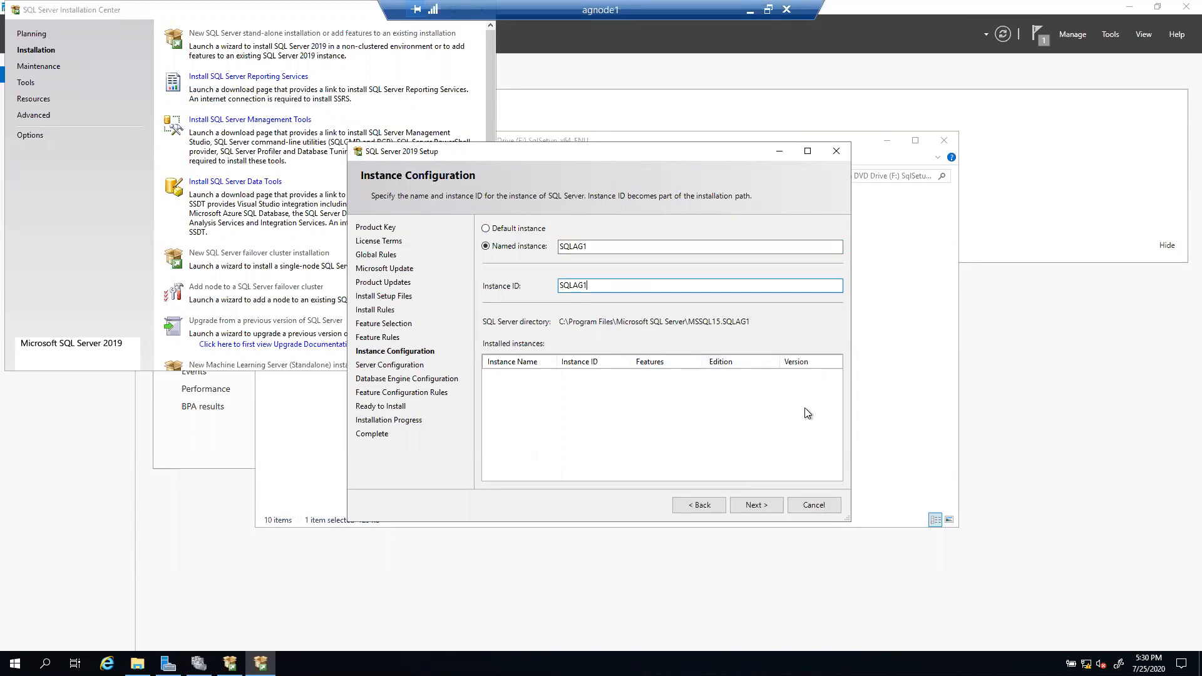
pyautogui.moveTo(592, 246); pyautogui.dragTo(522, 242)
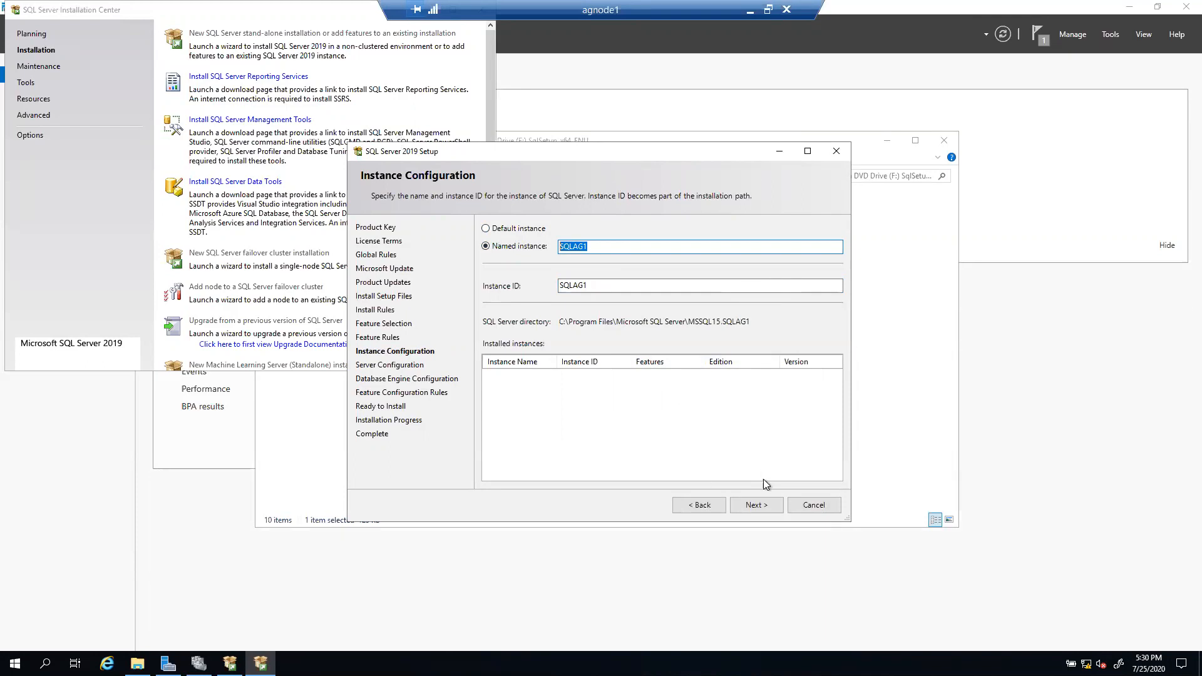
# Step: Reach Server Configuration, widen the Account Name column, and open the SQL Server Agent account choices
pyautogui.click(756, 505)
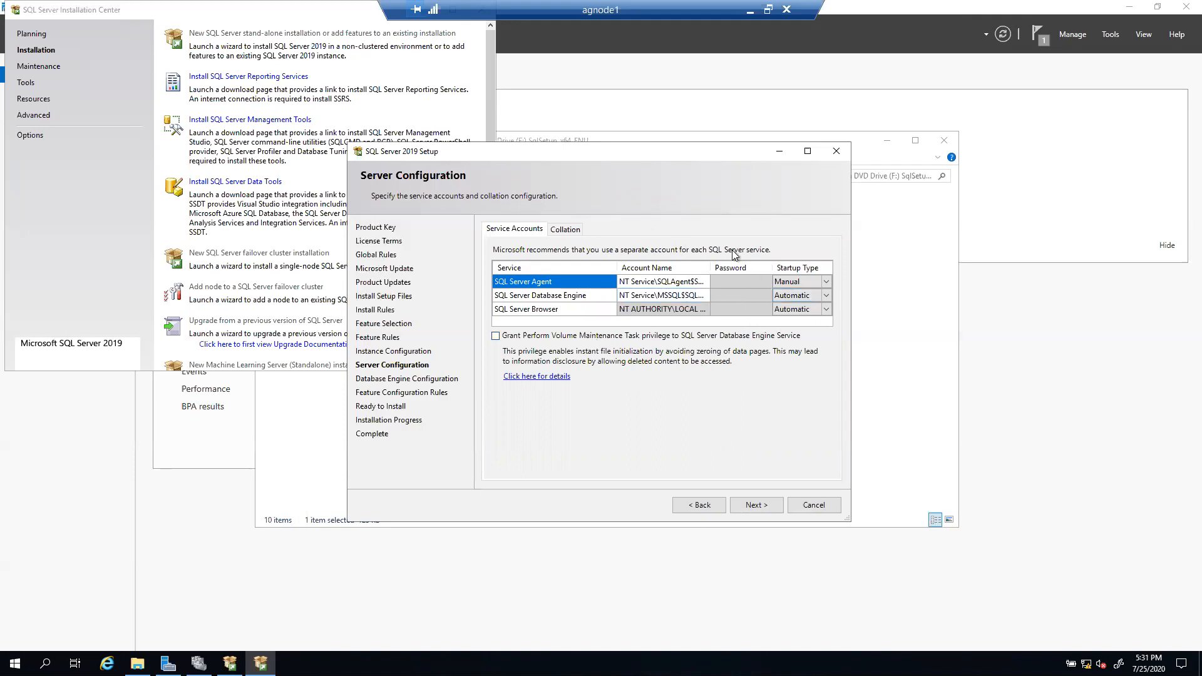
pyautogui.moveTo(710, 268); pyautogui.dragTo(727, 267)
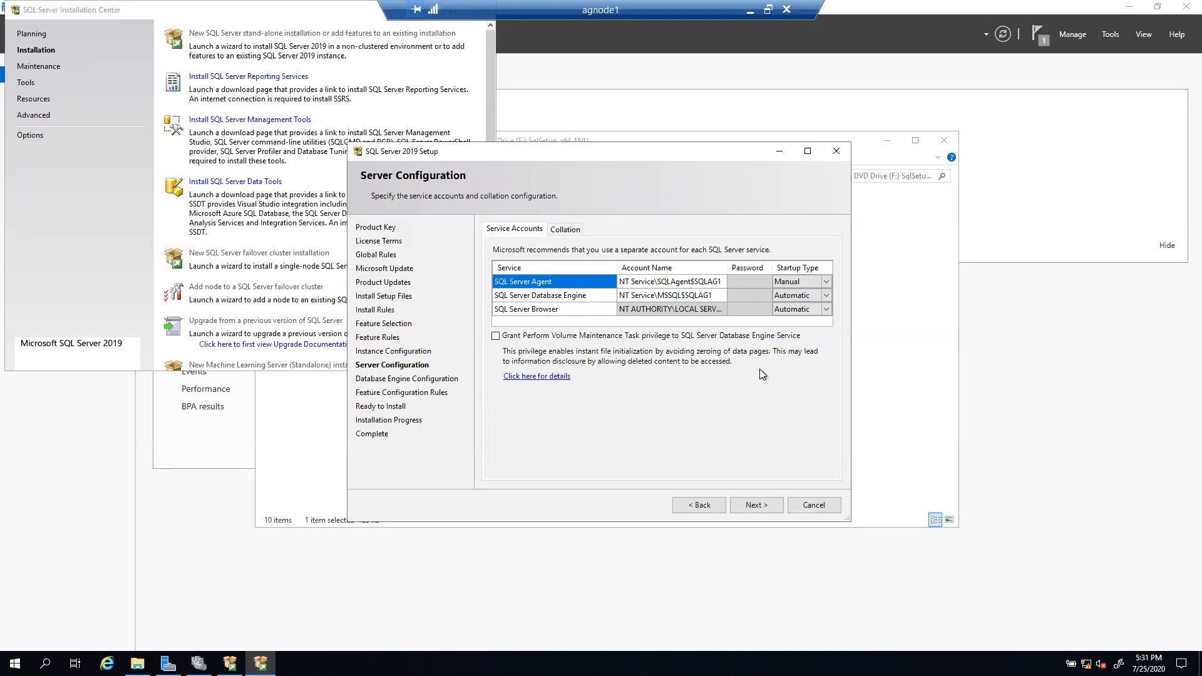
pyautogui.click(666, 282)
pyautogui.click(720, 283)
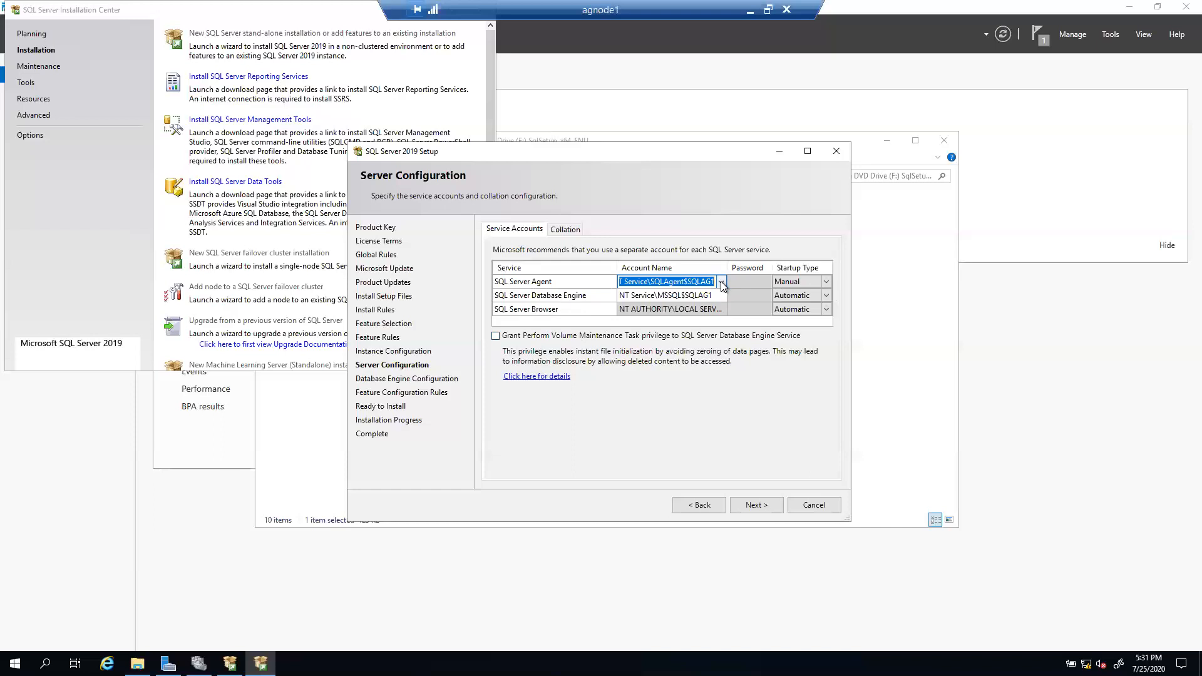
pyautogui.click(721, 283)
# Step: Assign the SERVICEACCOUNT domain account to SQL Server Agent via Browse and Check Names
pyautogui.click(644, 309)
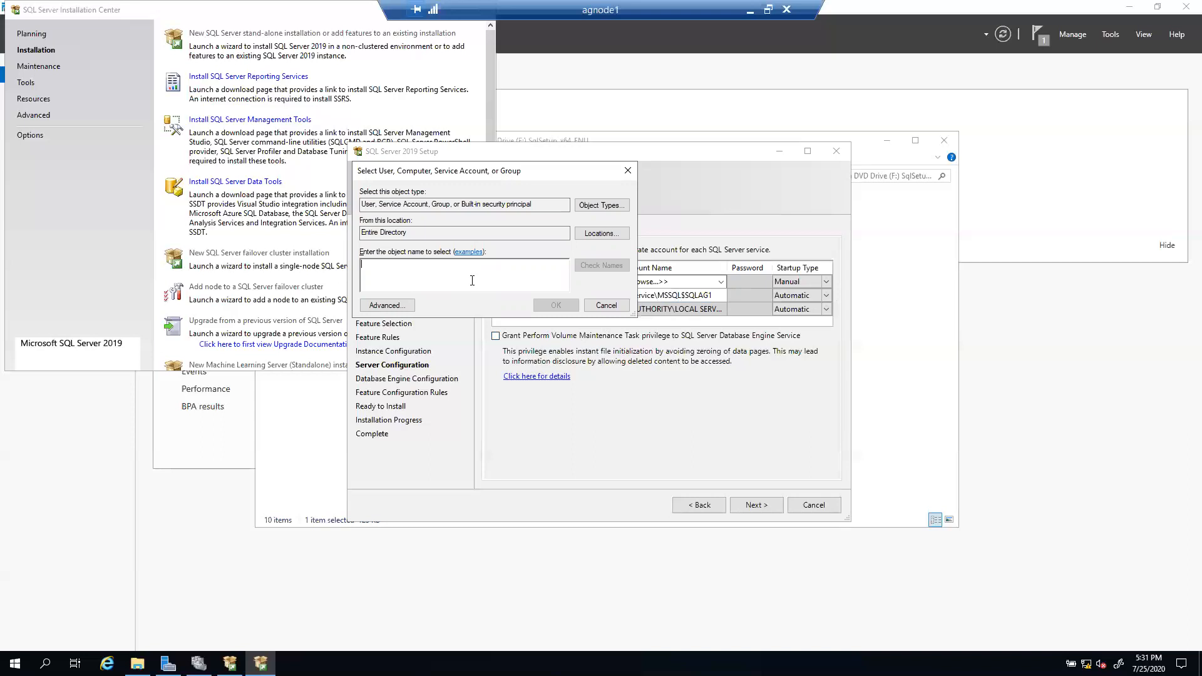
pyautogui.write('CLUSTER')
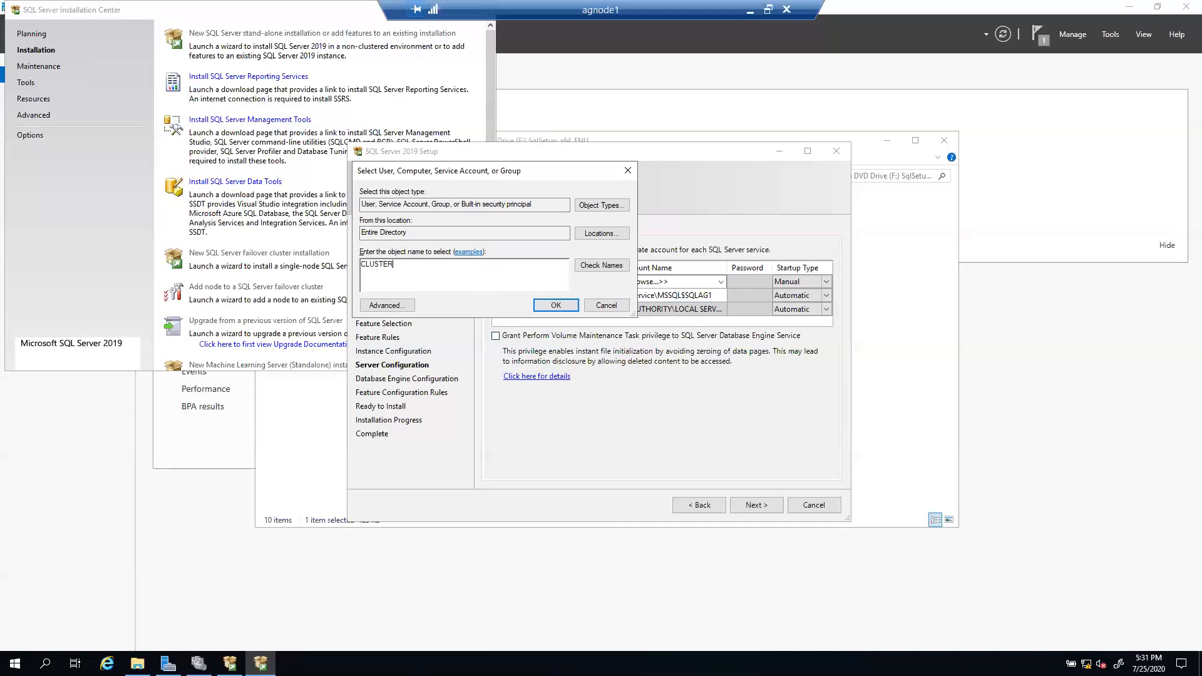
pyautogui.write('ADMIN')
pyautogui.press('BackSpace')
pyautogui.press('BackSpace')
pyautogui.press('BackSpace')
pyautogui.press('BackSpace')
pyautogui.press('BackSpace')
pyautogui.press('BackSpace')
pyautogui.press('BackSpace')
pyautogui.press('BackSpace')
pyautogui.press('BackSpace')
pyautogui.press('BackSpace')
pyautogui.press('BackSpace')
pyautogui.write('SERVICEACCOUNT')
pyautogui.click(595, 267)
pyautogui.click(555, 306)
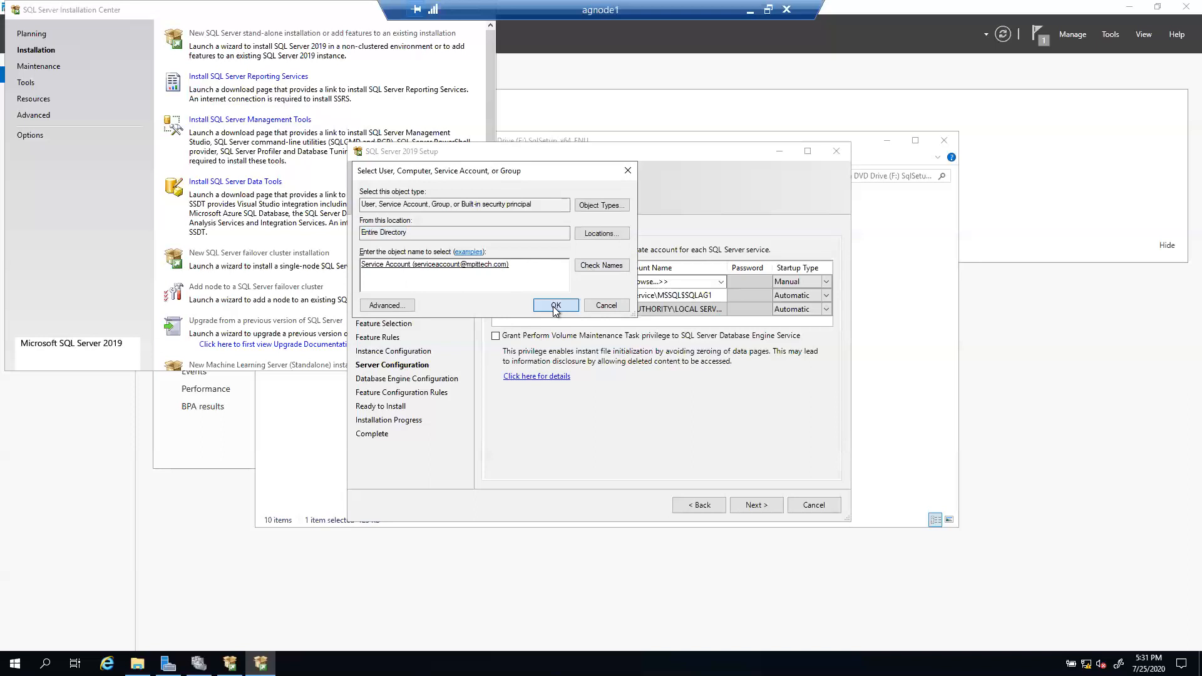
# Step: Enter the service account password for the SQL Server Agent
pyautogui.click(752, 282)
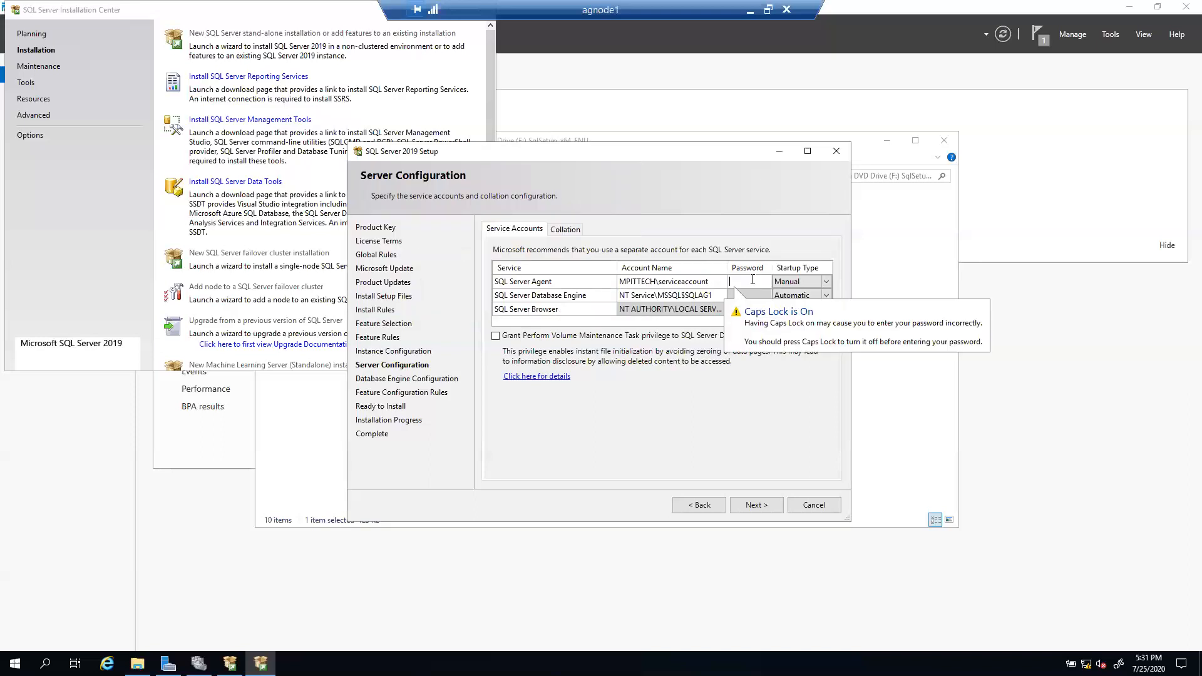
pyautogui.press('capslock')
pyautogui.write('*********')
pyautogui.press('BackSpace')
pyautogui.press('BackSpace')
pyautogui.press('BackSpace')
pyautogui.press('BackSpace')
pyautogui.press('BackSpace')
pyautogui.press('BackSpace')
pyautogui.press('BackSpace')
pyautogui.press('BackSpace')
pyautogui.press('BackSpace')
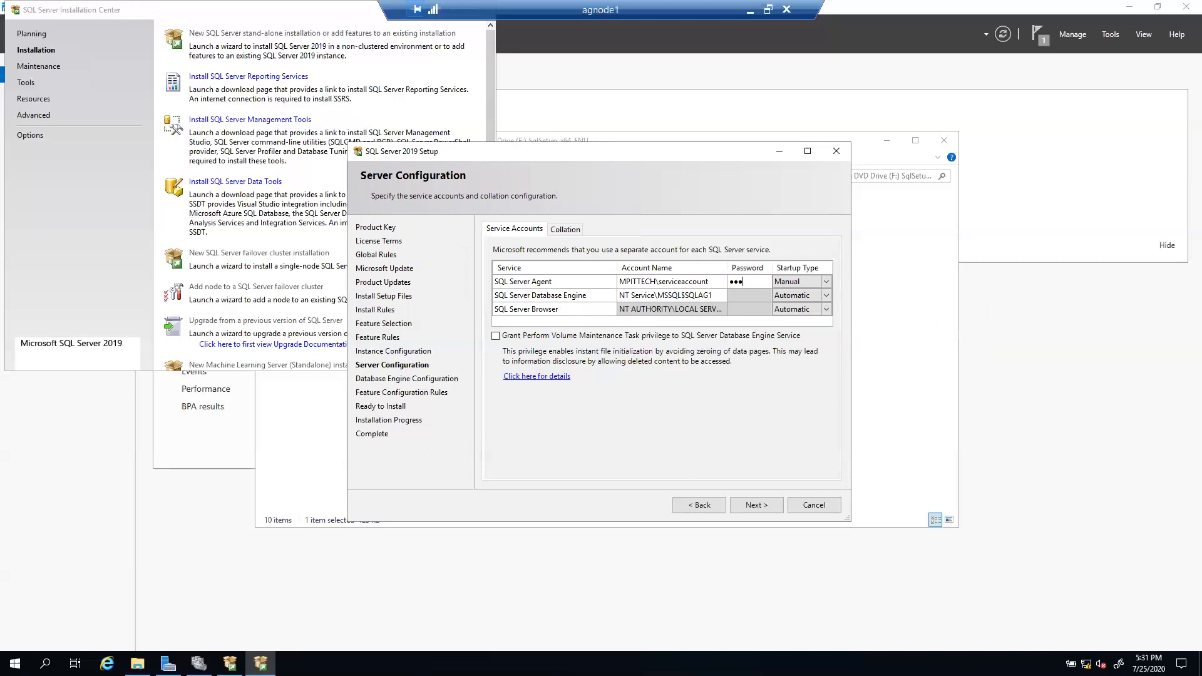
pyautogui.write('*********')
# Step: Assign the serviceaccount domain account to the Database Engine via Browse and Check Names
pyautogui.click(675, 299)
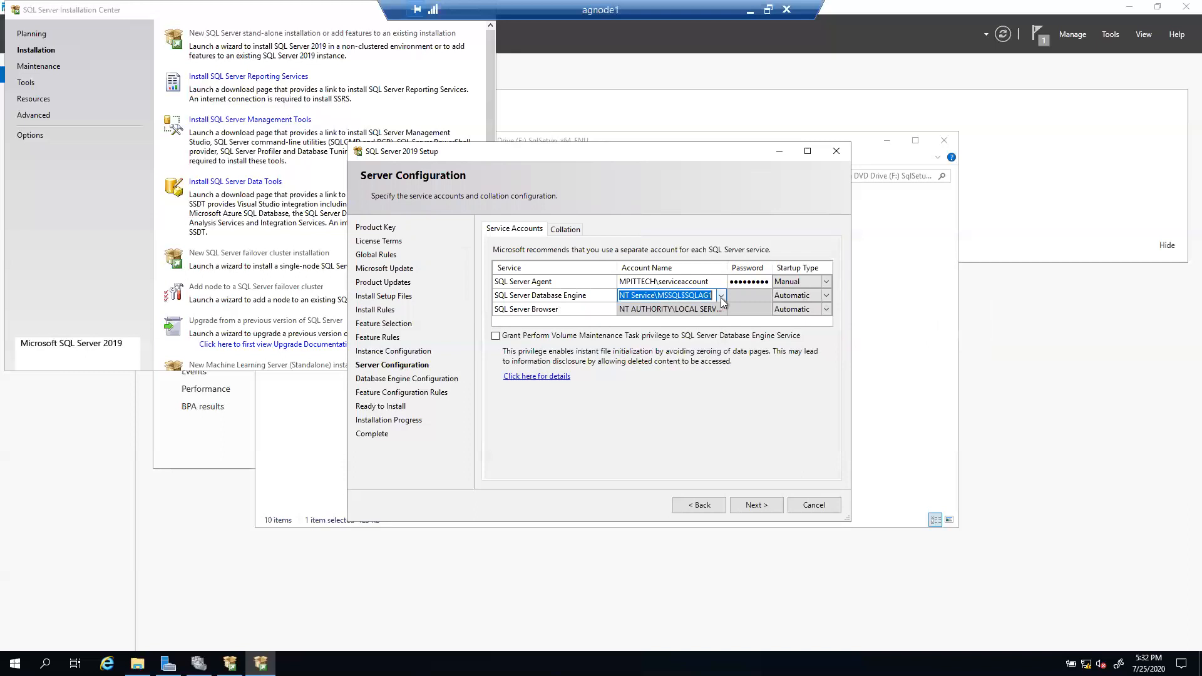
pyautogui.click(722, 295)
pyautogui.click(658, 319)
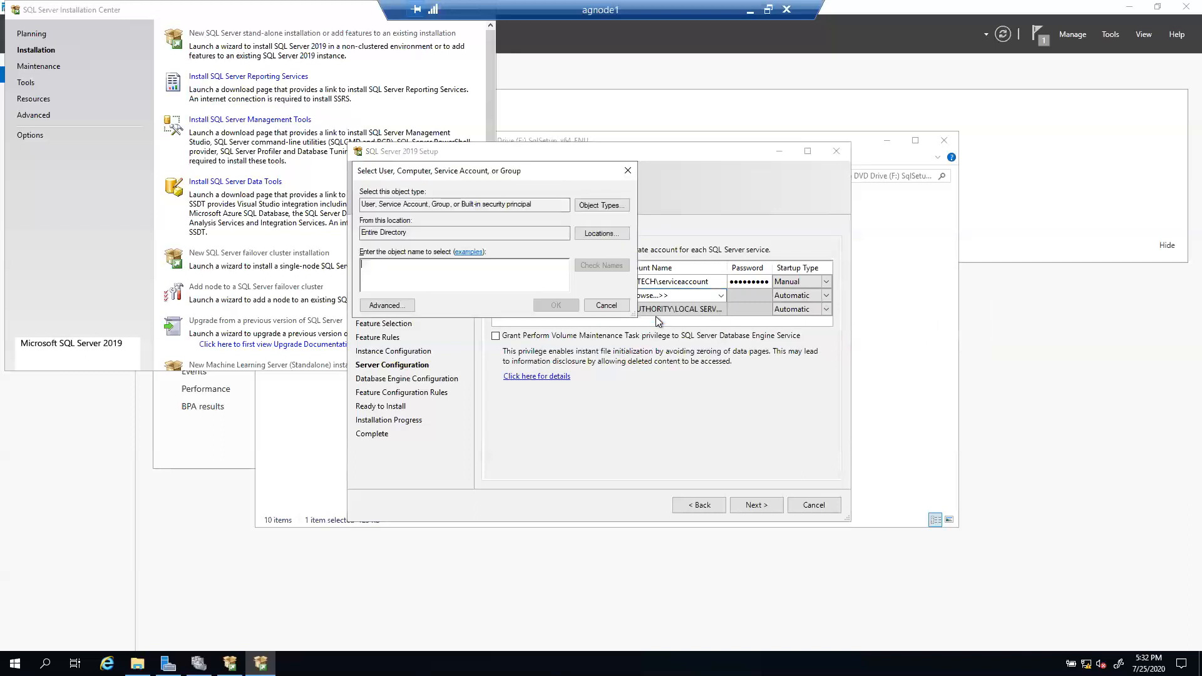
pyautogui.write('ser')
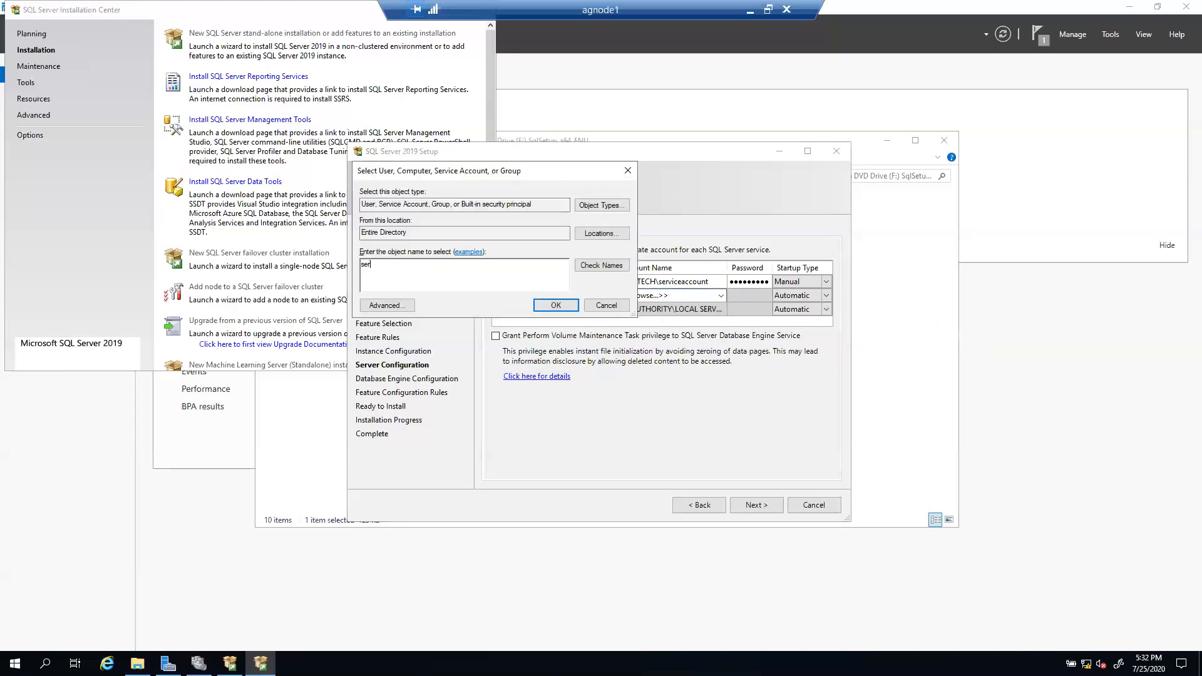
pyautogui.write('viceaccount')
pyautogui.click(615, 265)
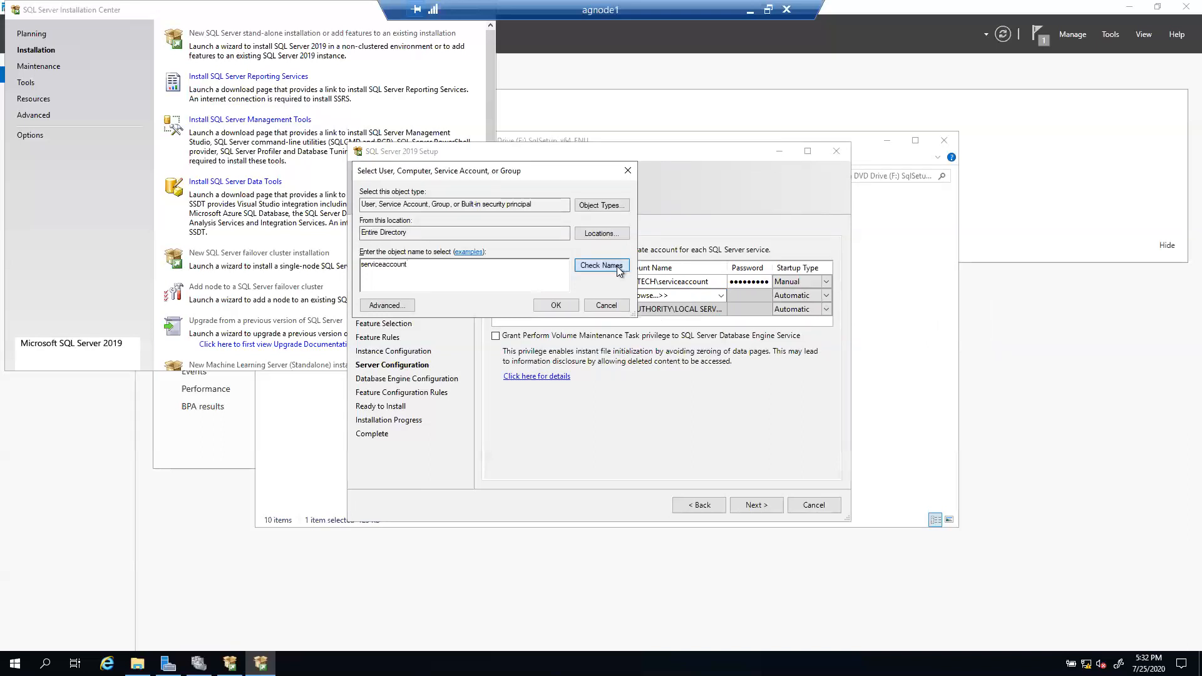
pyautogui.click(554, 305)
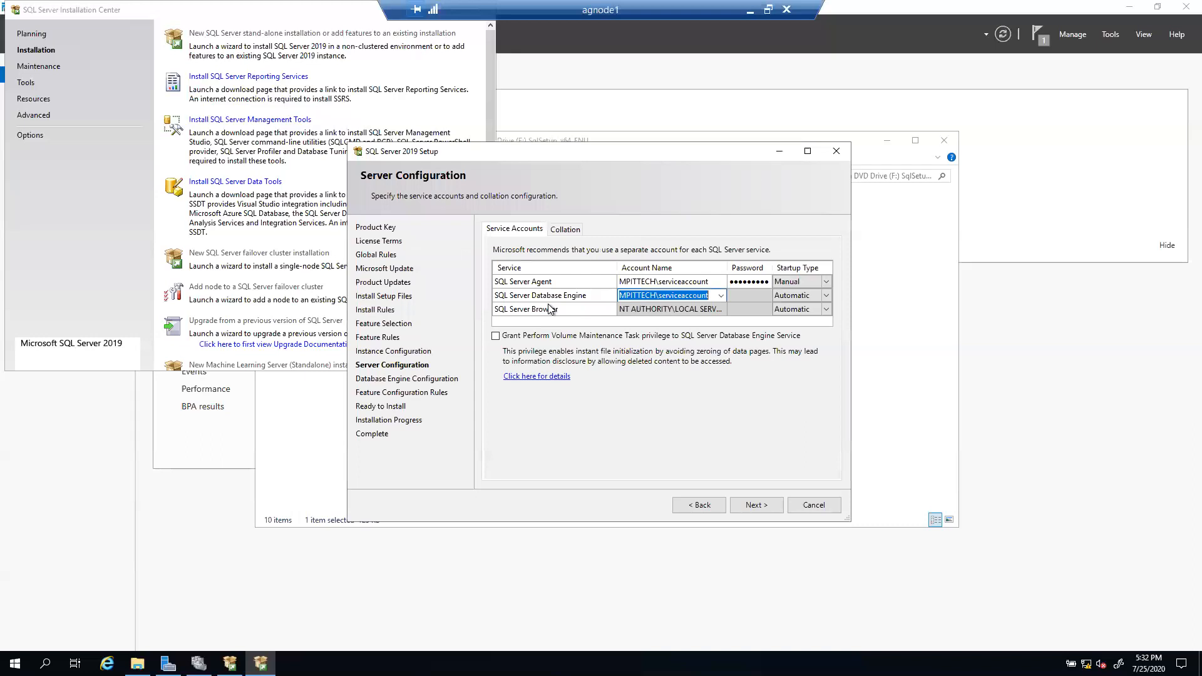
# Step: Type the Database Engine account password and submit the service account settings
pyautogui.click(736, 296)
pyautogui.write('P')
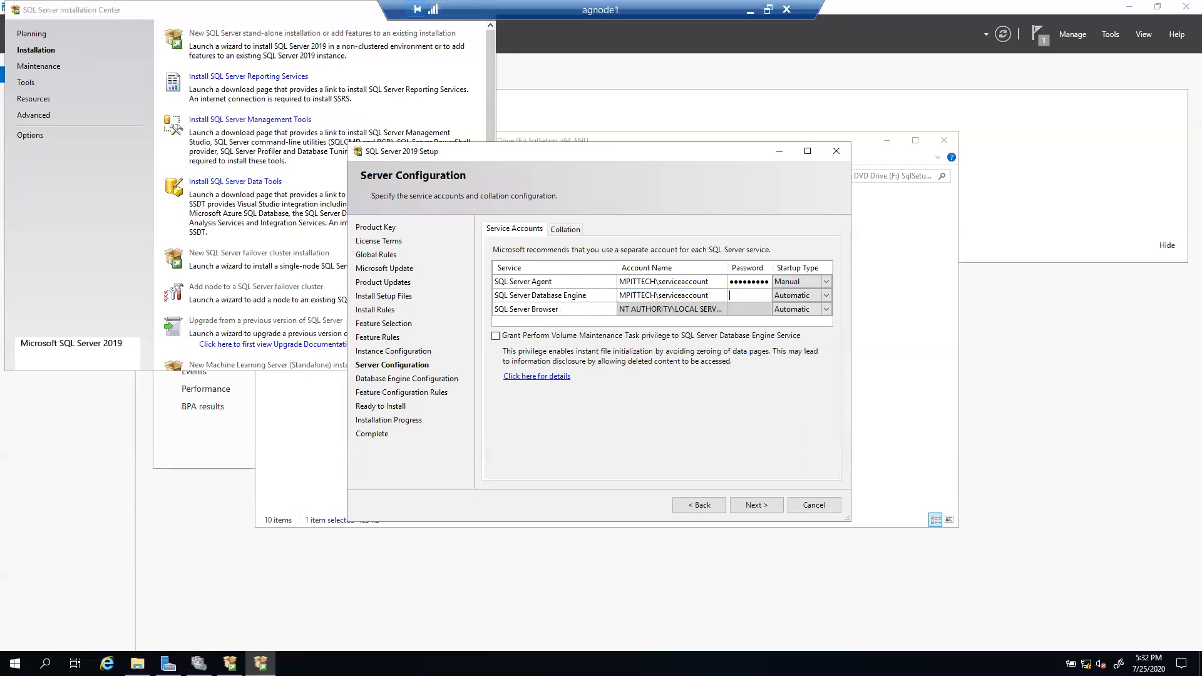
pyautogui.write('@ssw0rd1')
pyautogui.click(764, 505)
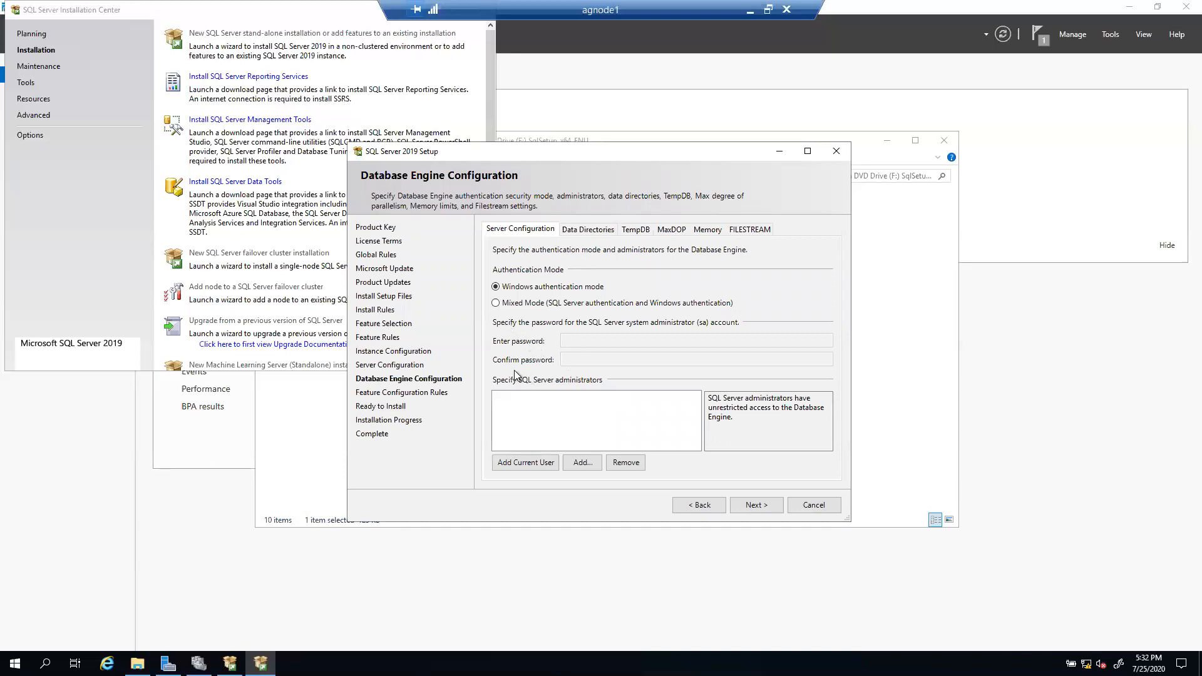
# Step: Add the current administrator and clusteradmin as SQL Server administrators
pyautogui.click(523, 464)
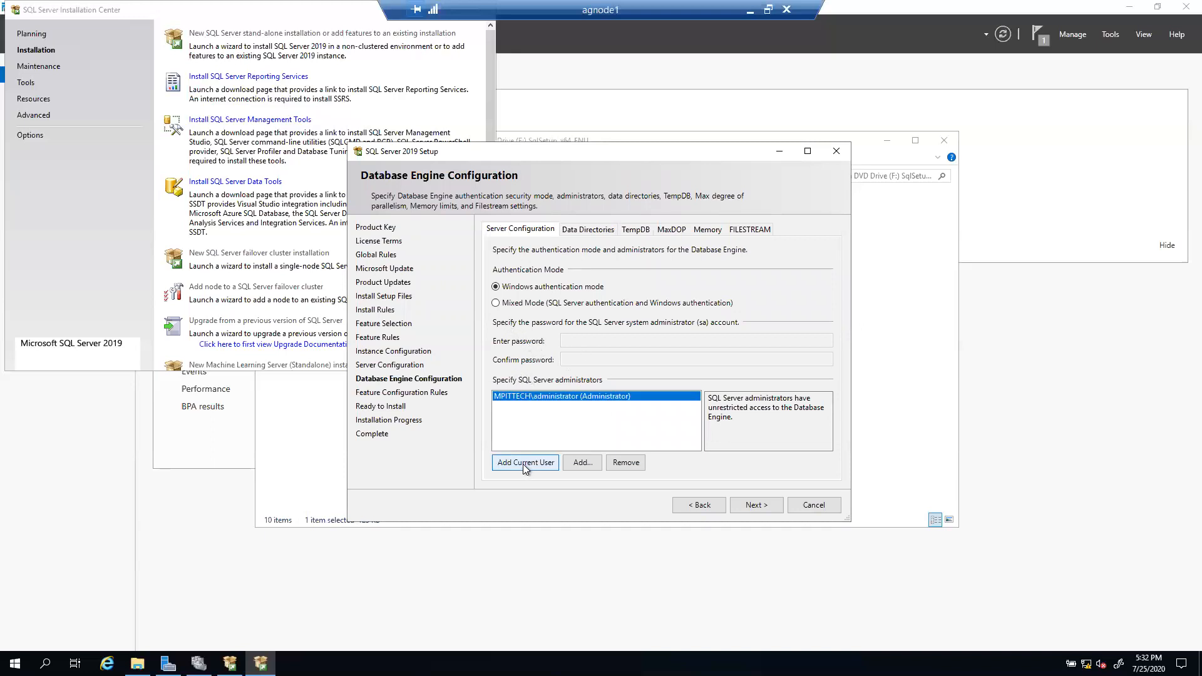
pyautogui.click(583, 464)
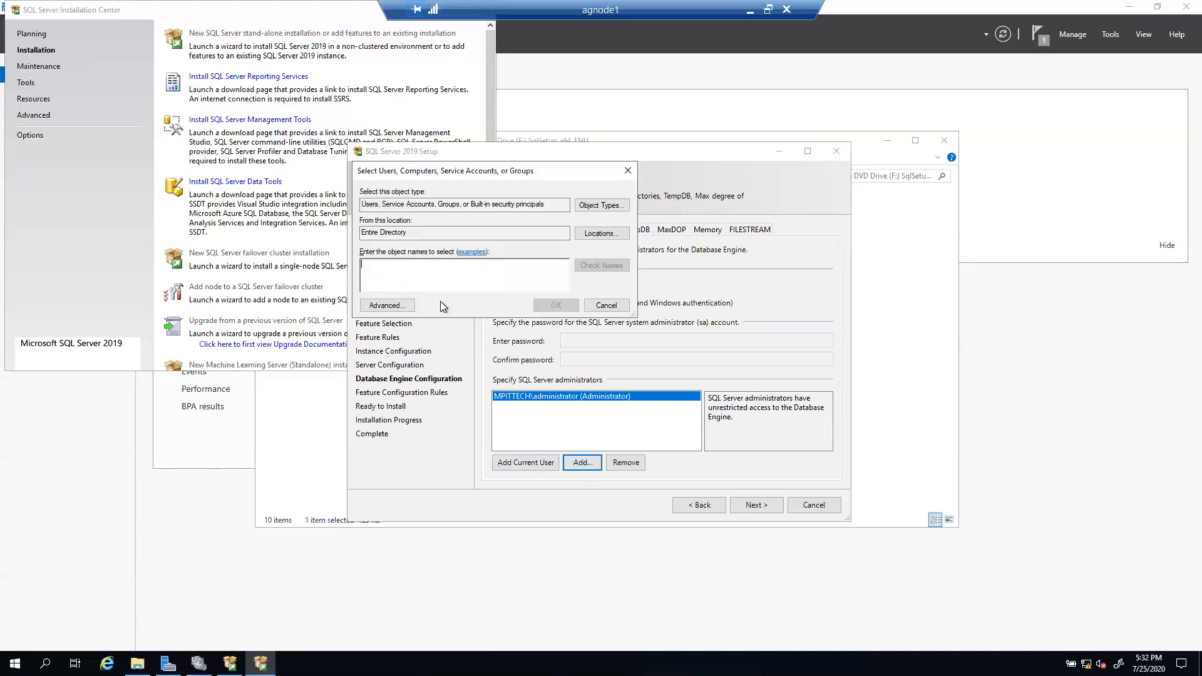
pyautogui.write('clust')
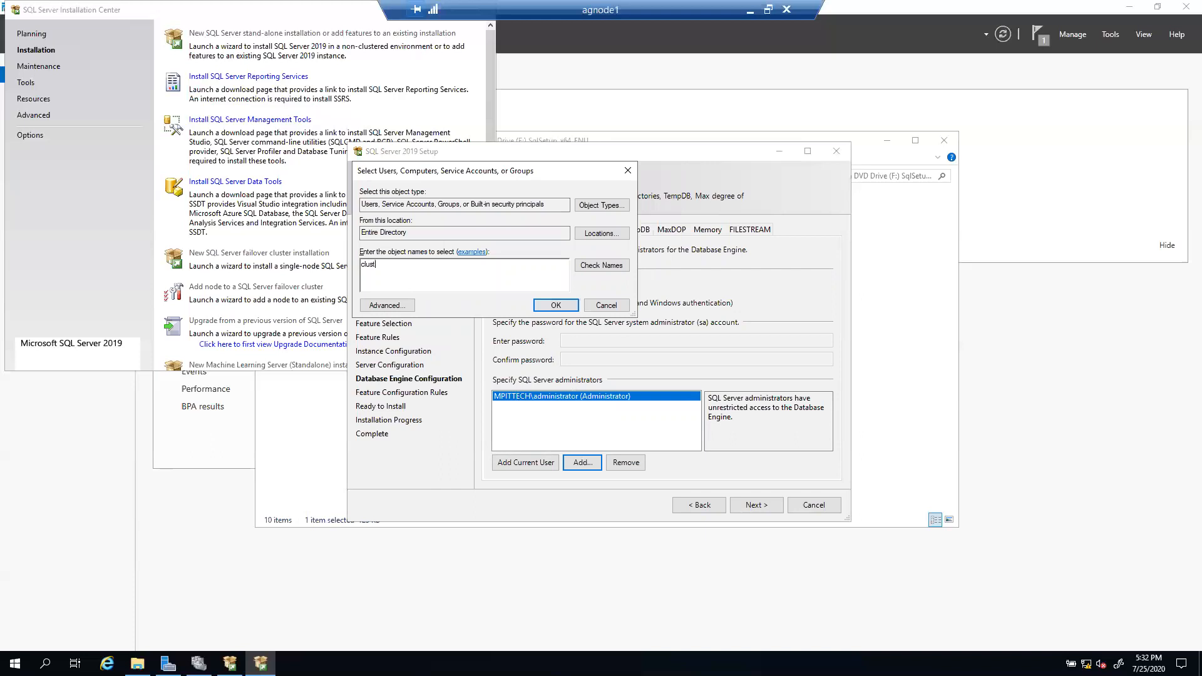
pyautogui.write('eradmin')
pyautogui.click(594, 265)
pyautogui.click(542, 307)
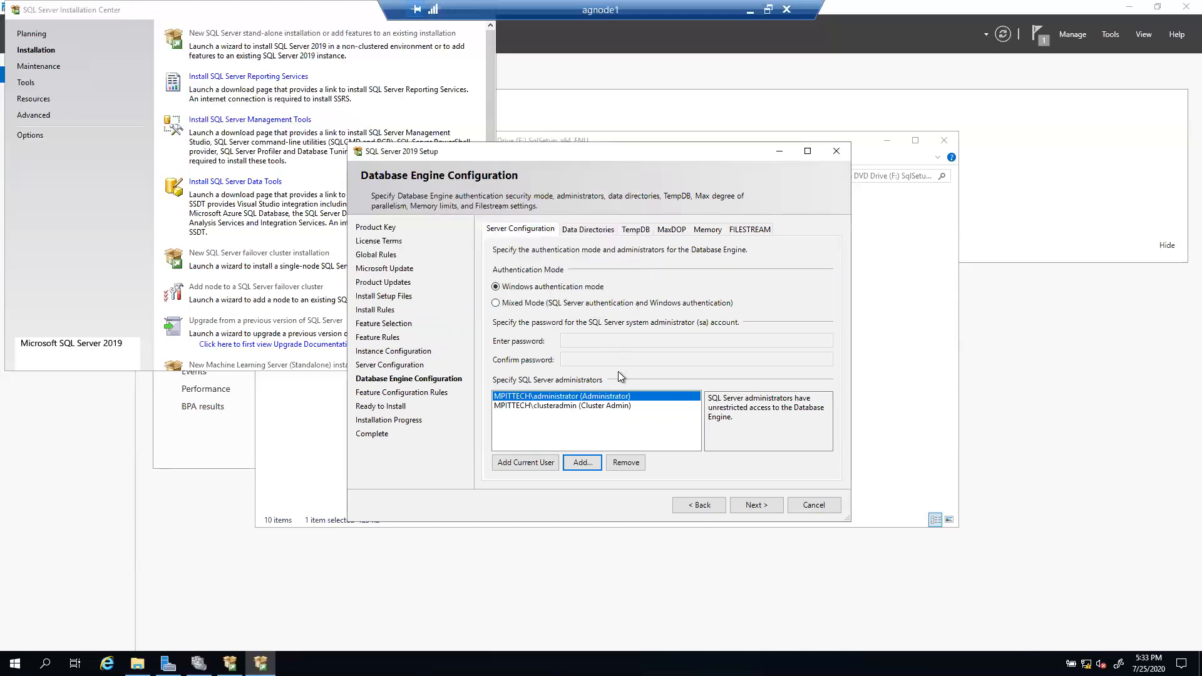
# Step: Resolve the domain service account name and add it as a SQL Server administrator
pyautogui.click(578, 463)
pyautogui.write('serviceaccount')
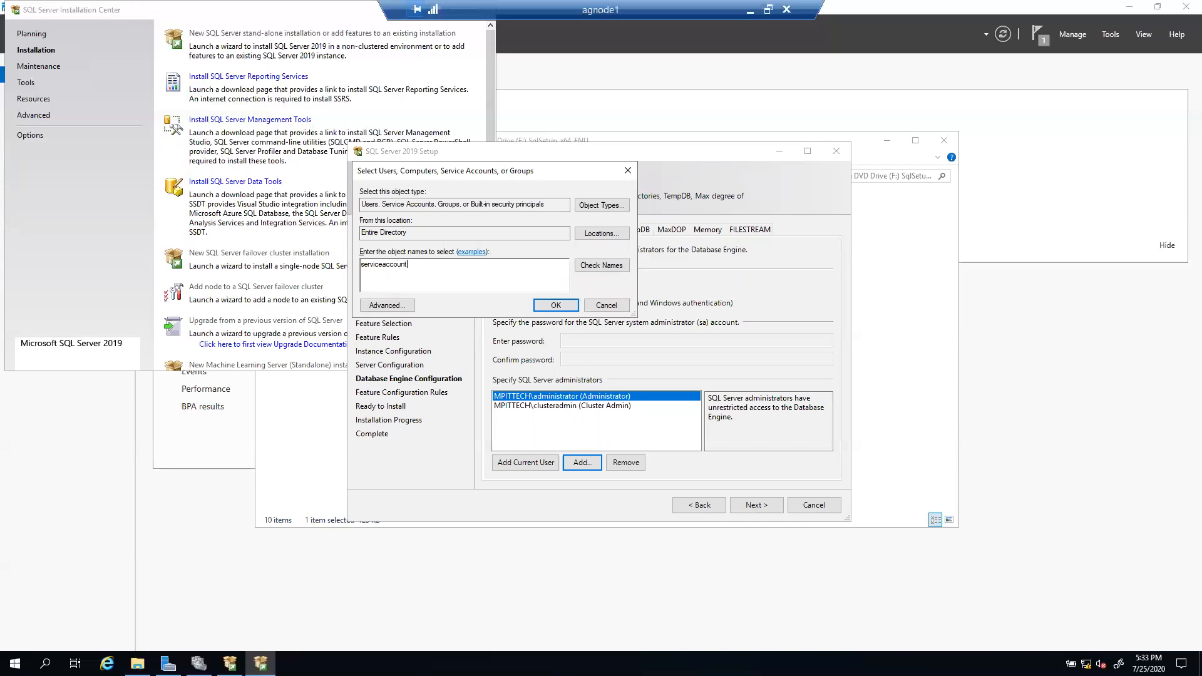
pyautogui.click(598, 266)
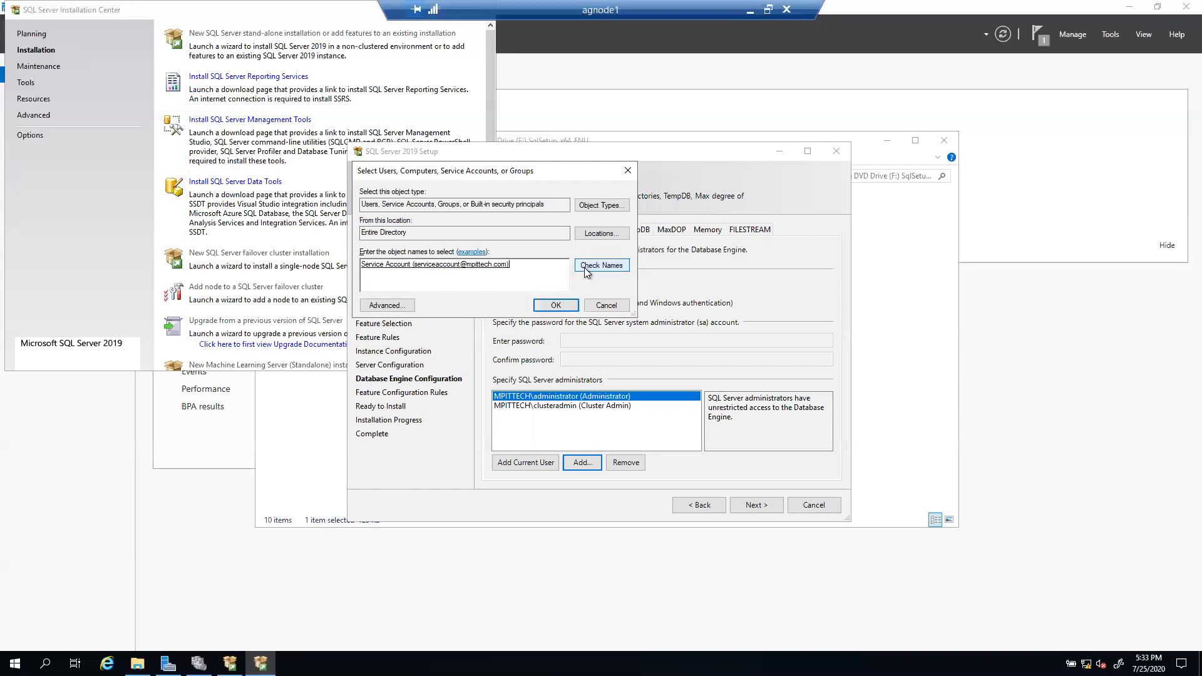
pyautogui.click(546, 307)
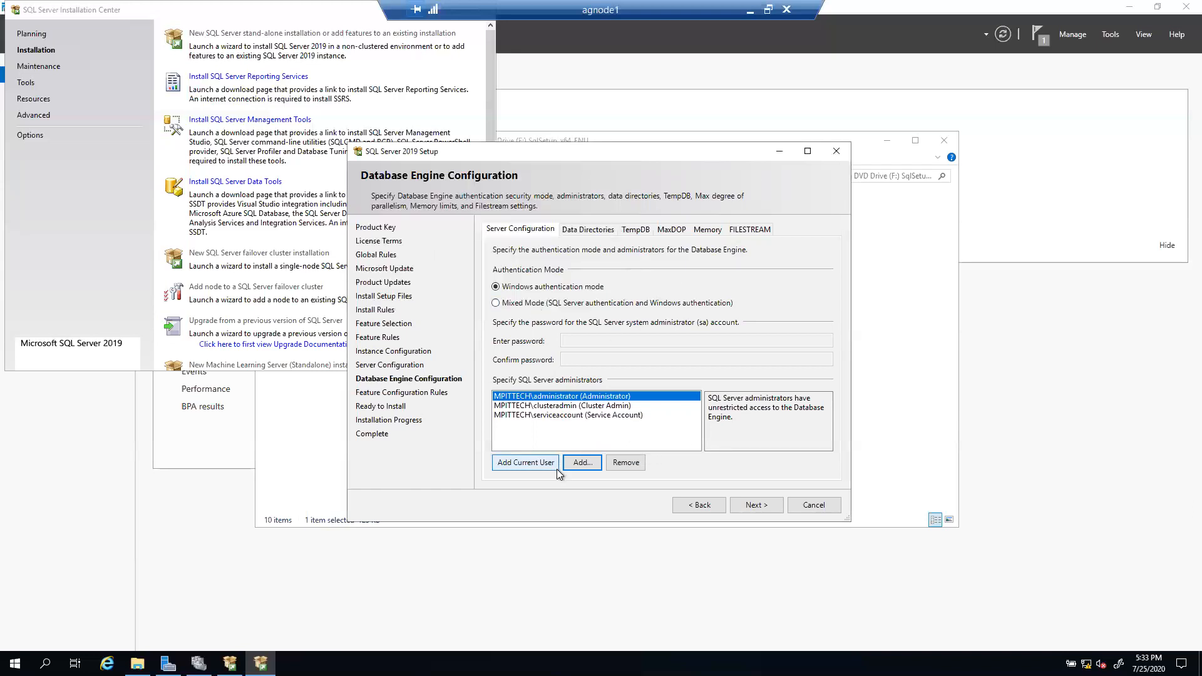
# Step: Choose Mixed Mode authentication with an sa password, then view the Data Directories settings
pyautogui.click(496, 305)
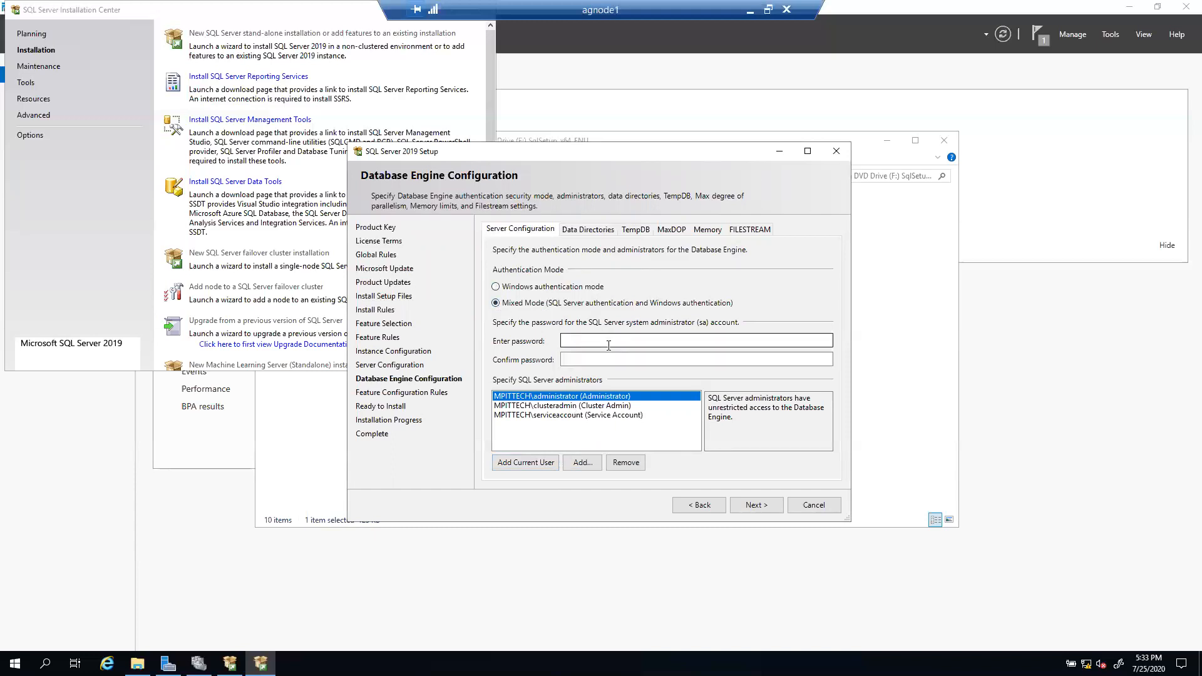
pyautogui.click(593, 341)
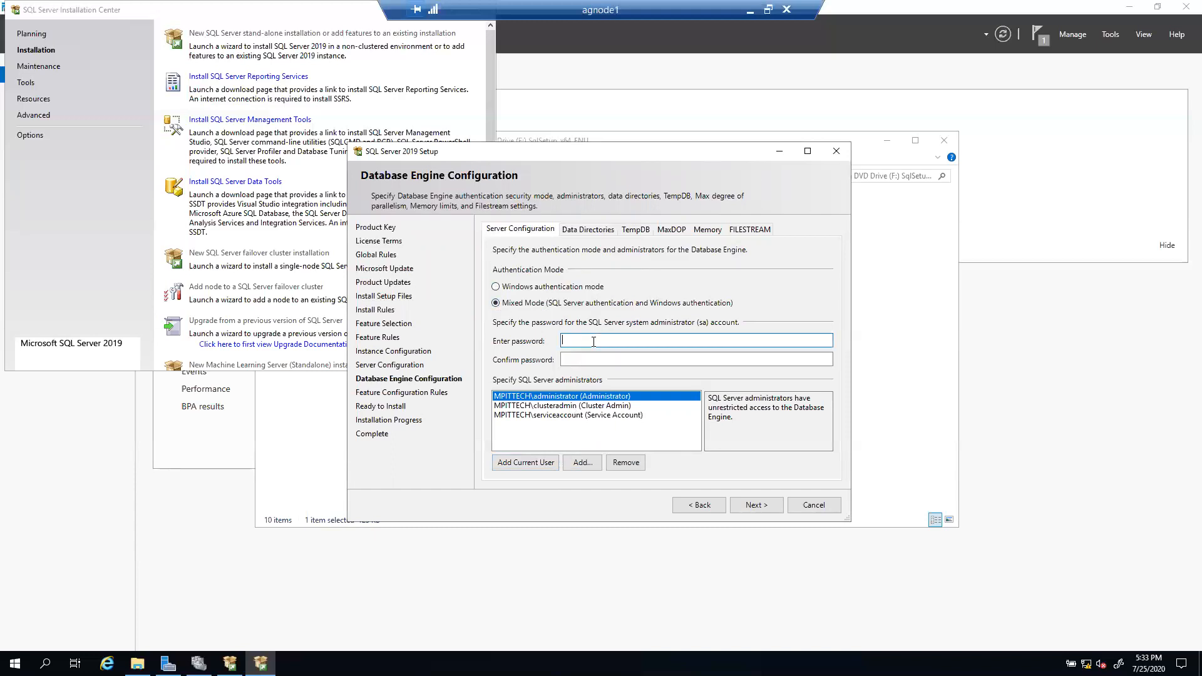
pyautogui.write('*********')
pyautogui.press('Tab')
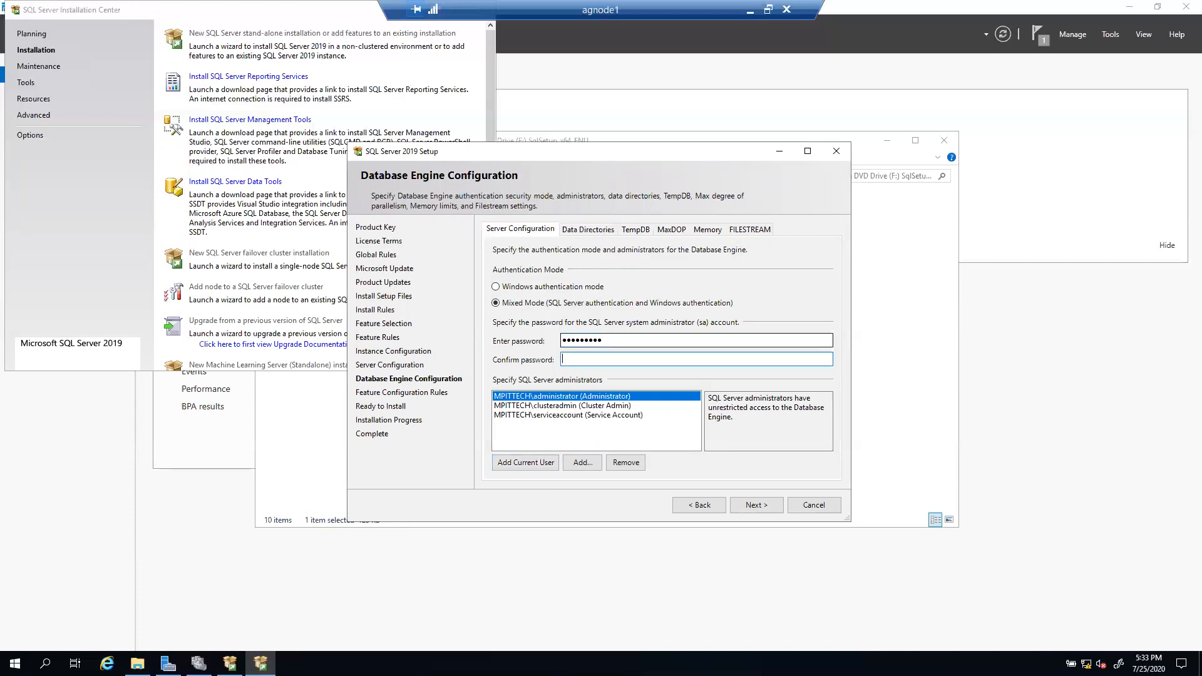
pyautogui.write('*********')
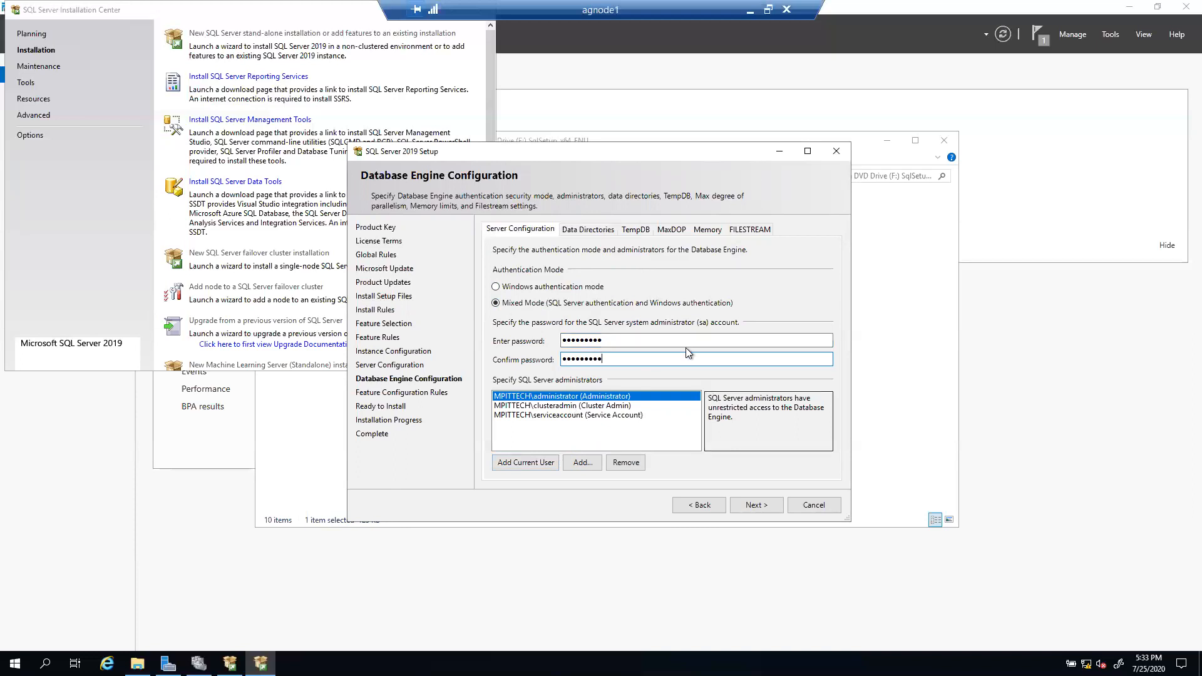
pyautogui.click(584, 231)
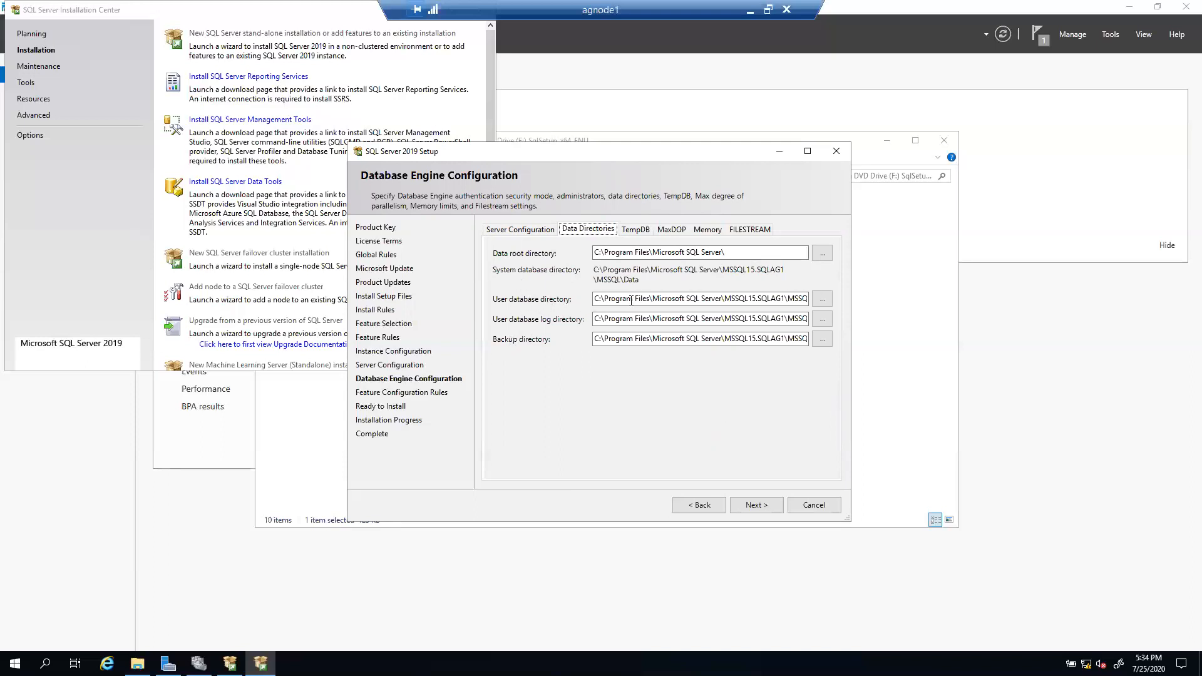
# Step: Set the user database directory to a new E:\SQLDATA folder
pyautogui.click(822, 302)
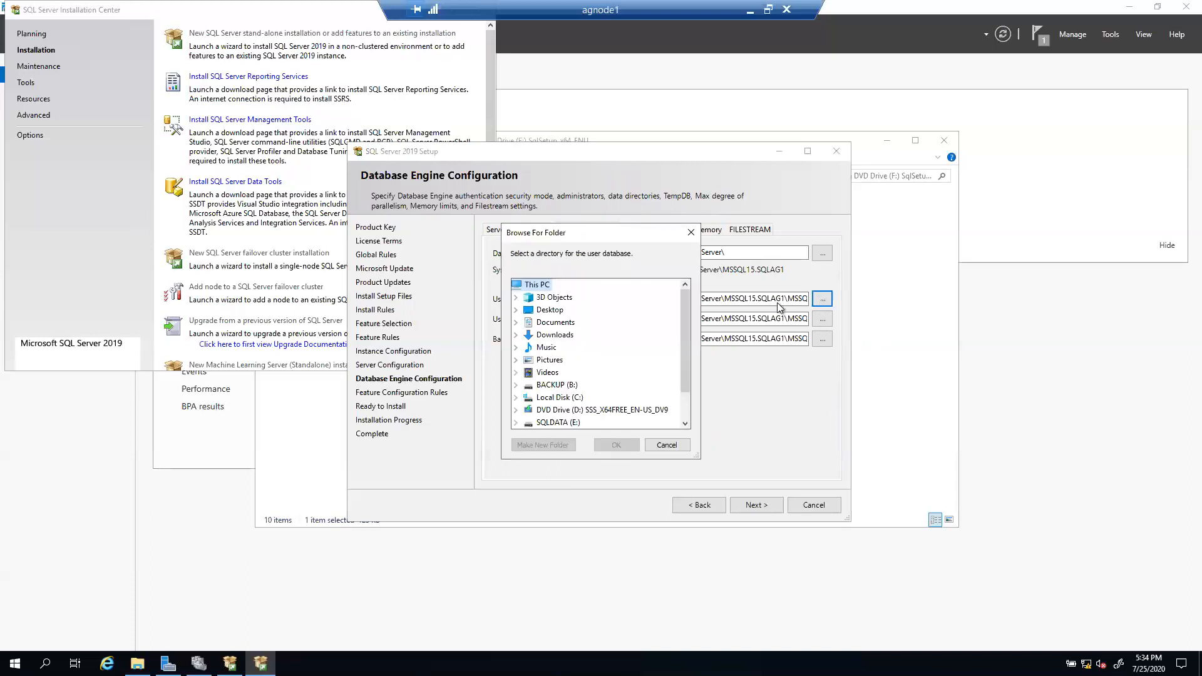
pyautogui.scroll(-1, 617, 369)
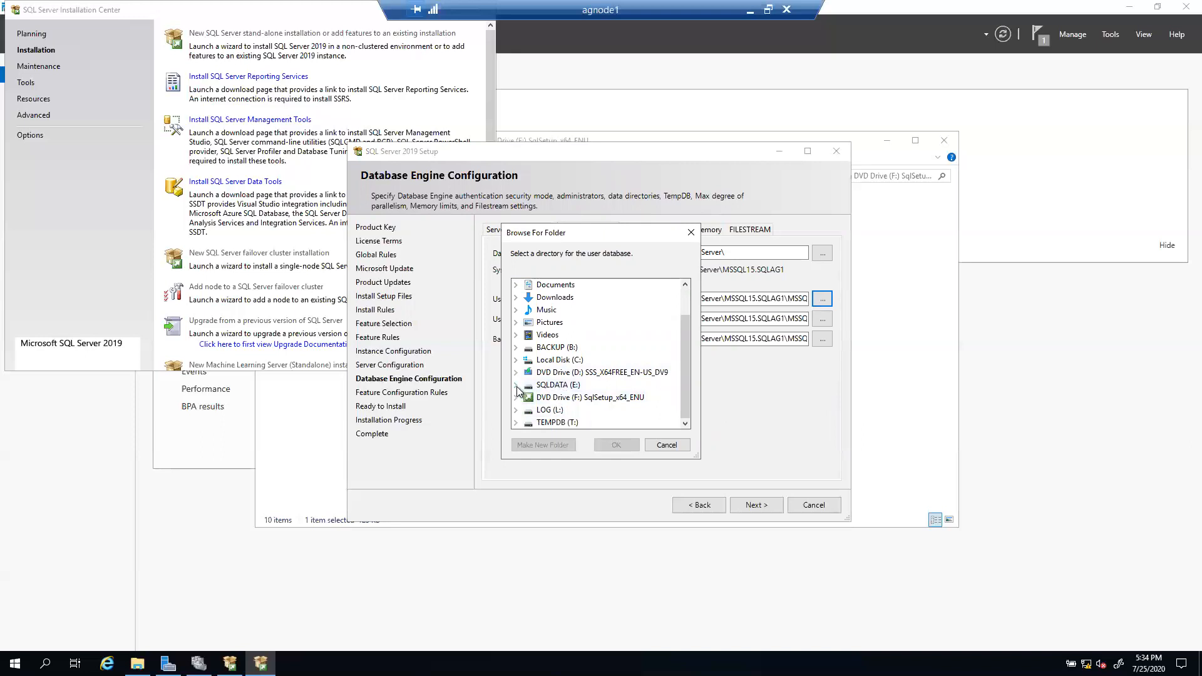
pyautogui.click(557, 387)
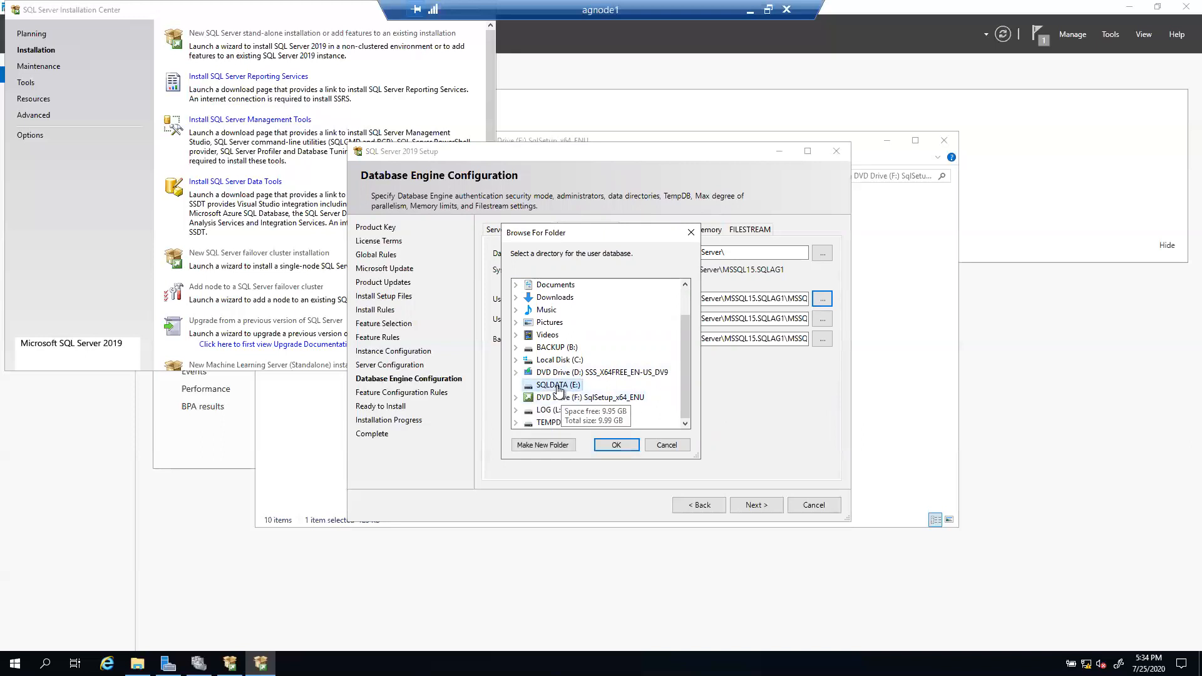
pyautogui.click(546, 444)
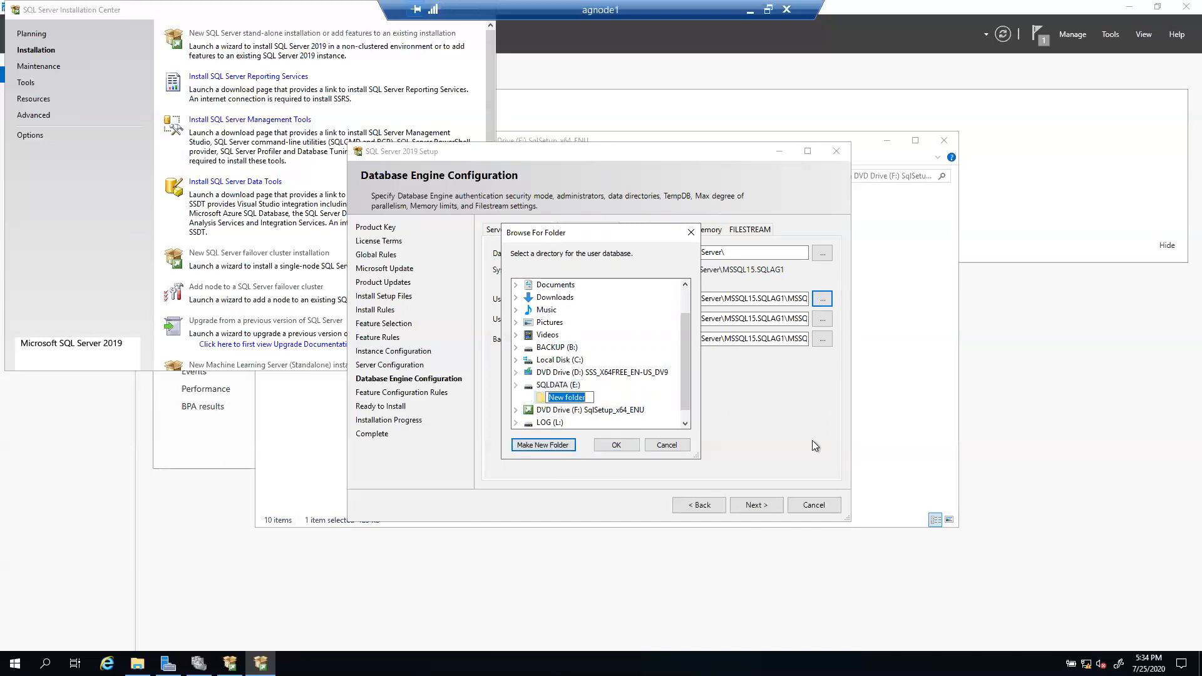
pyautogui.write('SQLDATA')
pyautogui.press('Return')
pyautogui.click(624, 446)
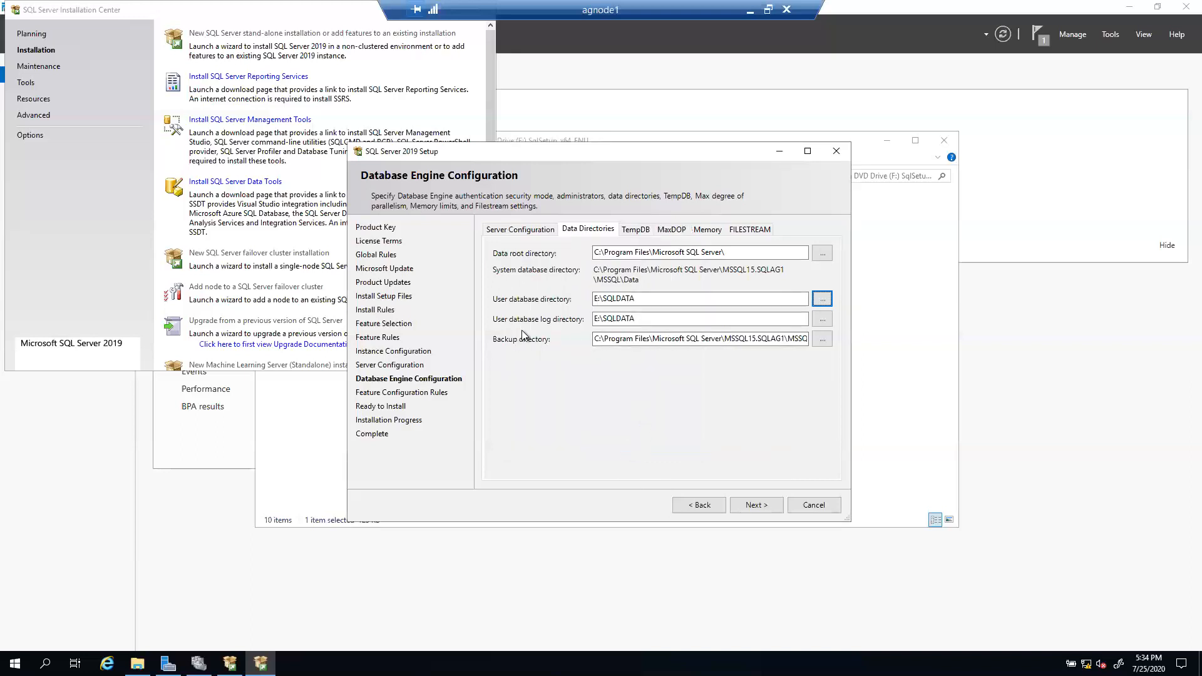
# Step: Set the user database log directory to a new L:\LOG folder
pyautogui.click(823, 320)
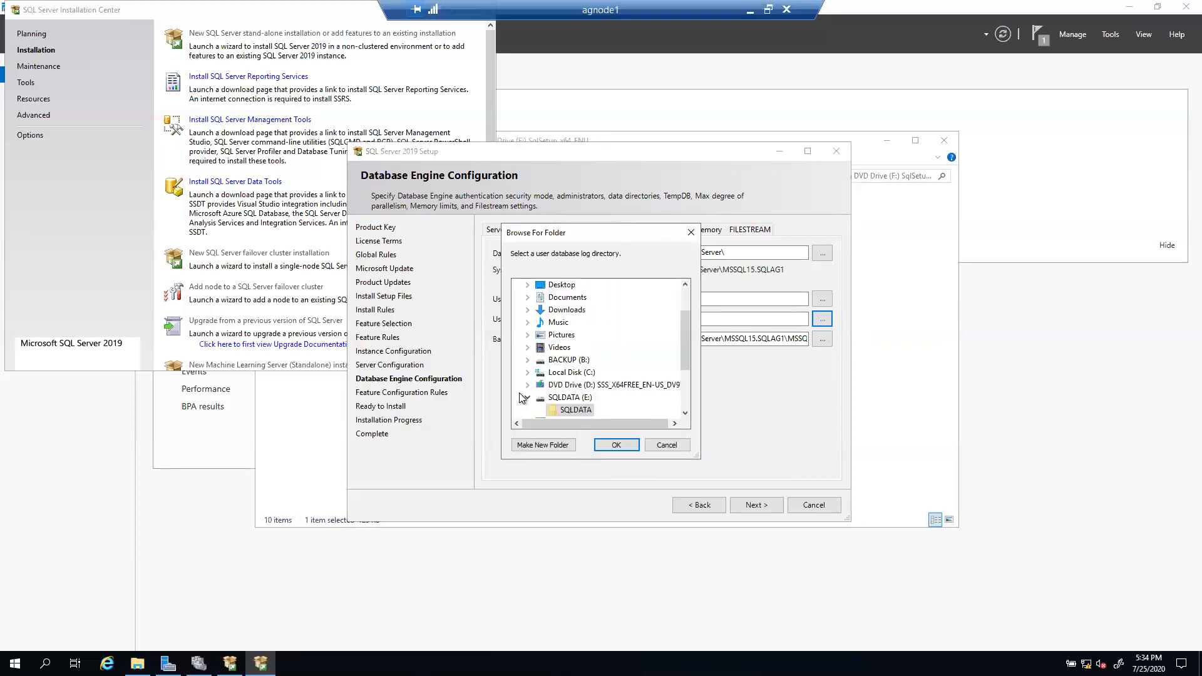
pyautogui.scroll(-2, 592, 392)
pyautogui.click(559, 366)
pyautogui.click(527, 447)
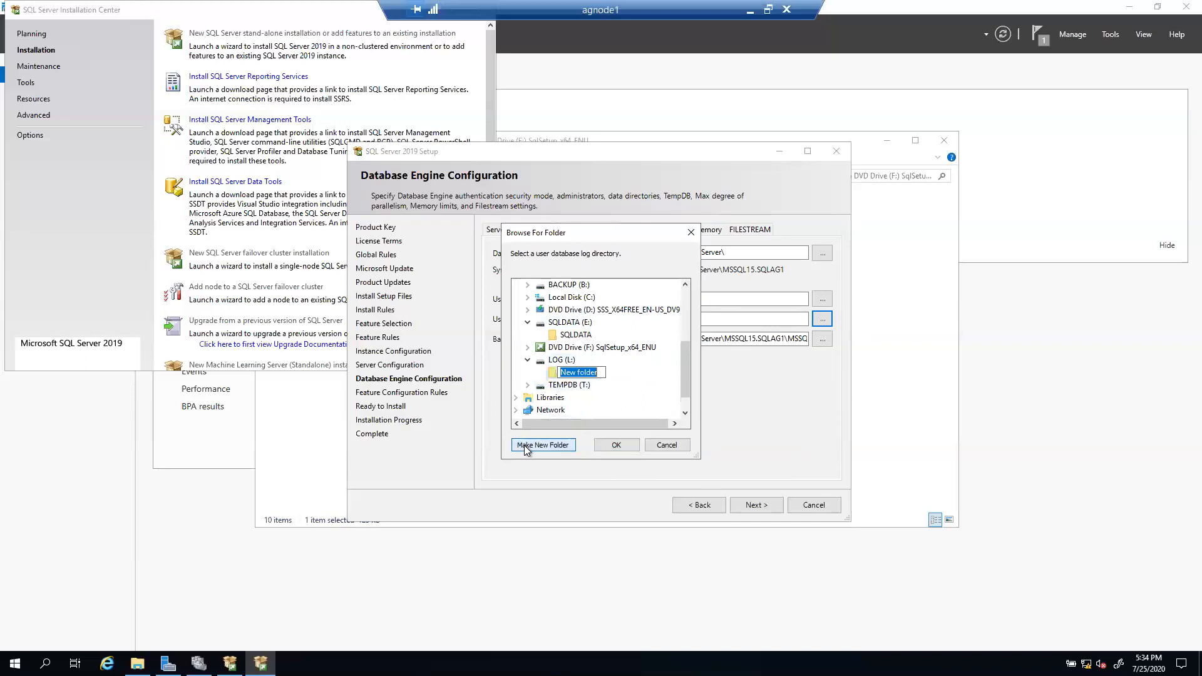
pyautogui.write('LOG')
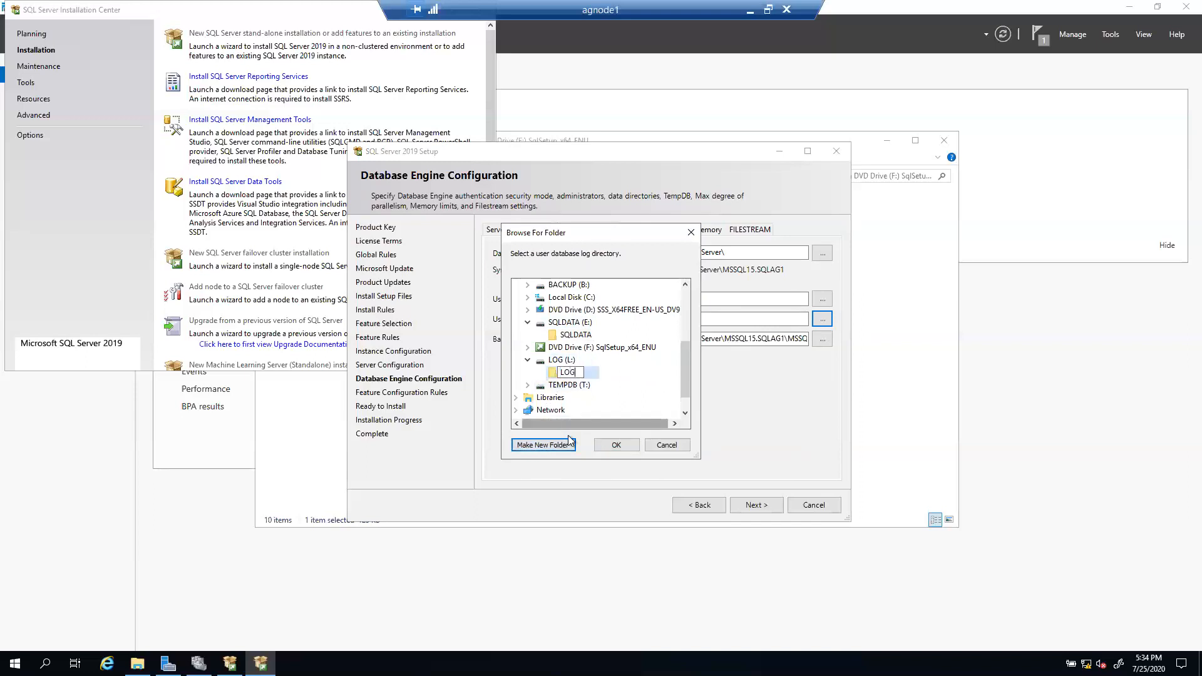
pyautogui.click(629, 446)
pyautogui.click(626, 445)
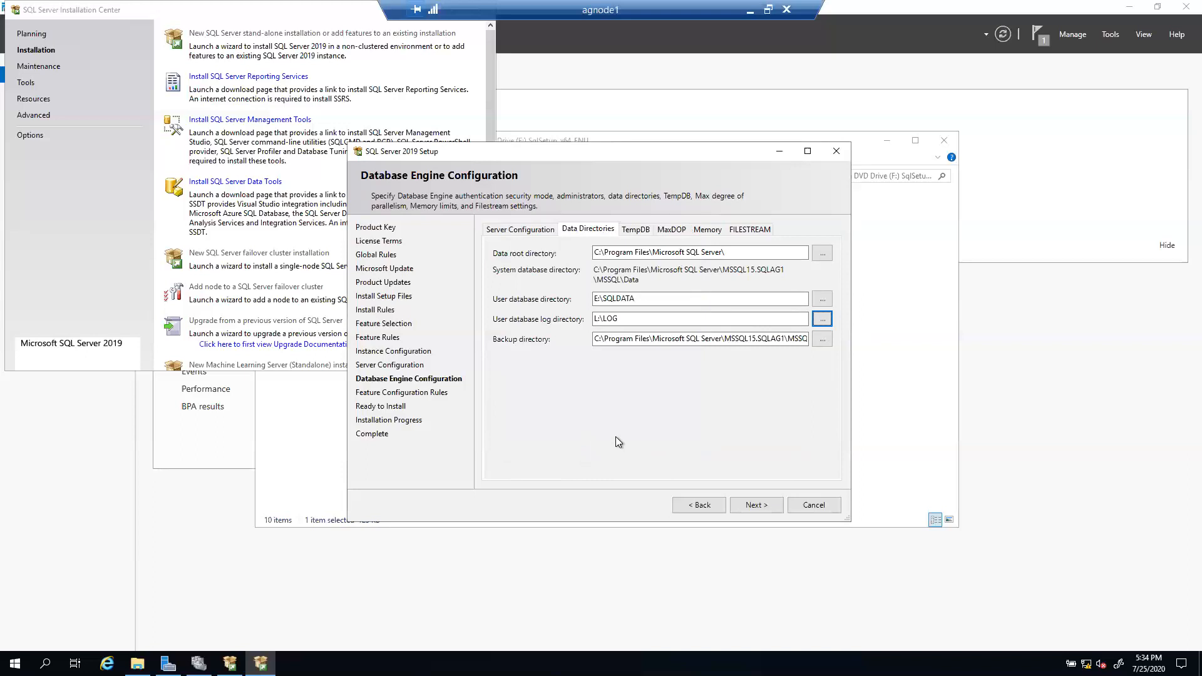
# Step: Set the backup directory to a new B:\BACKUP folder
pyautogui.click(822, 339)
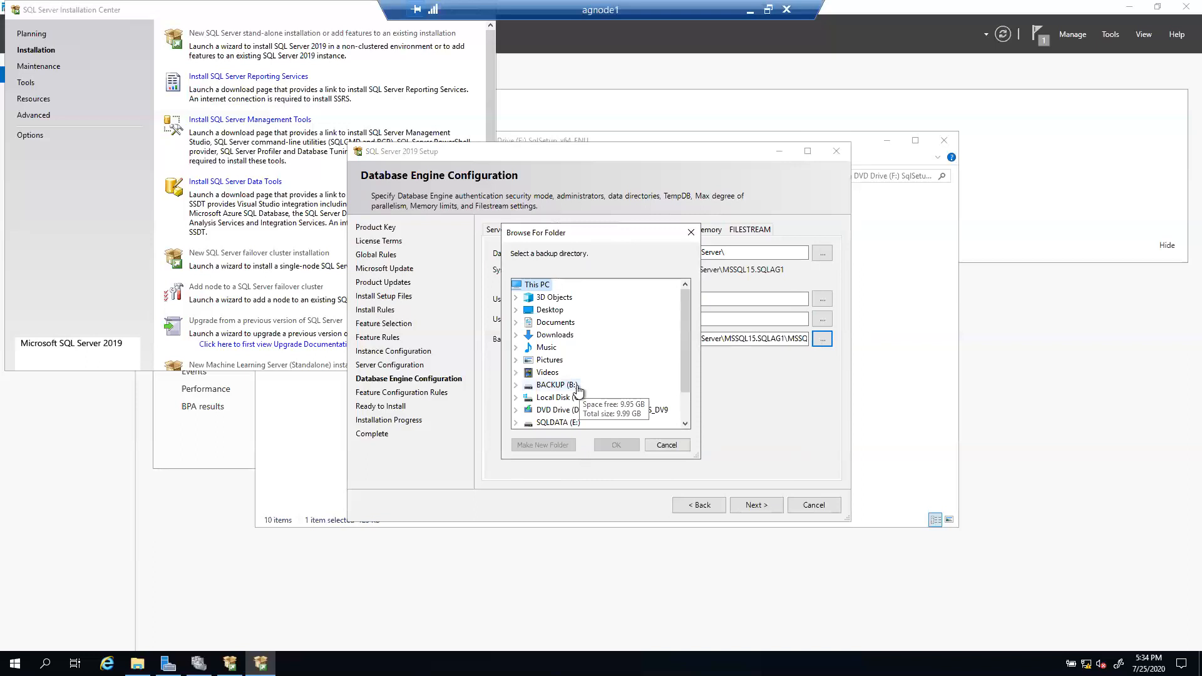
pyautogui.click(552, 385)
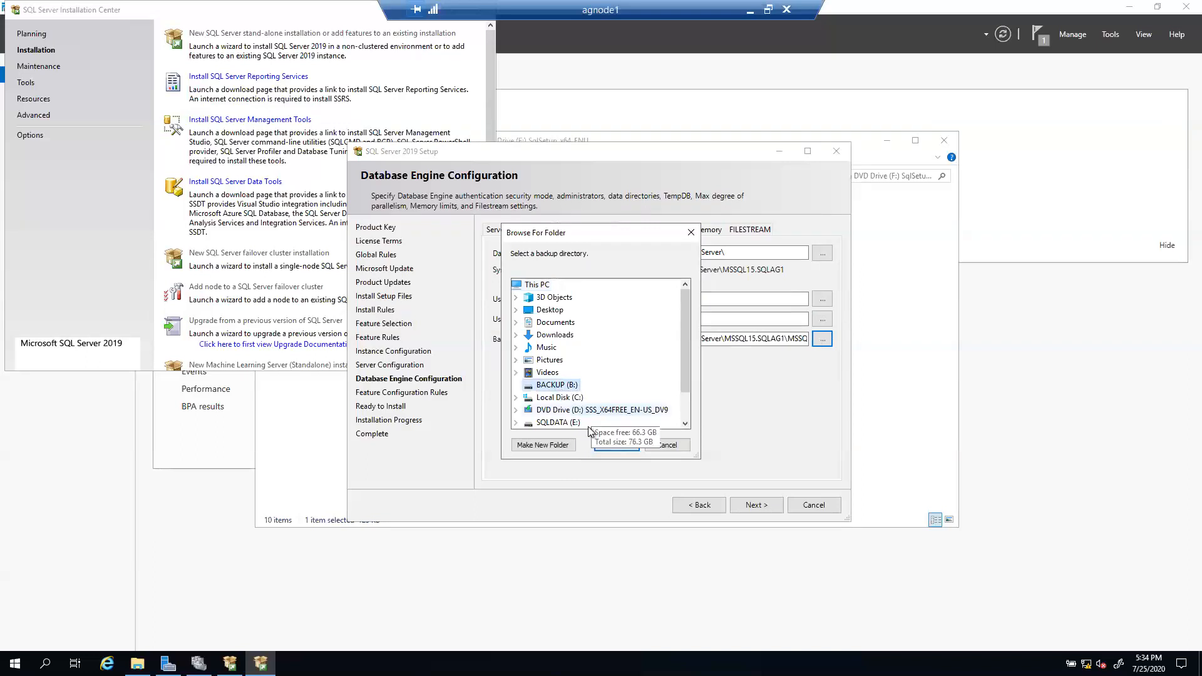
pyautogui.click(544, 445)
pyautogui.write('BACKUP')
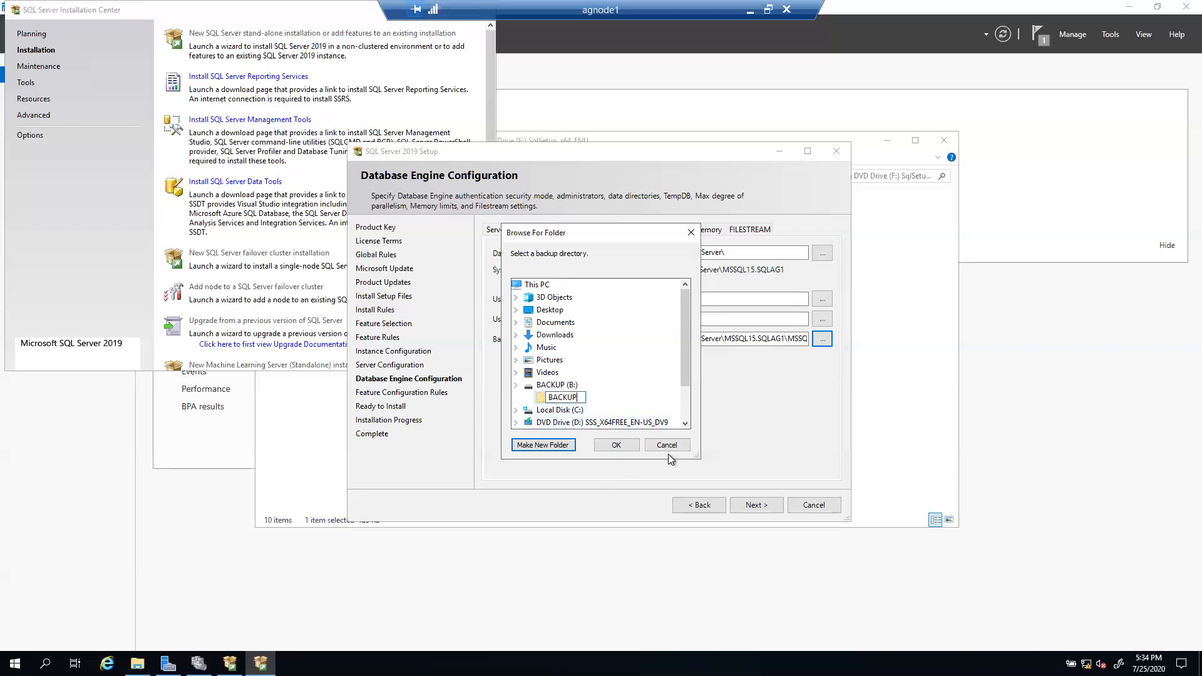
pyautogui.click(616, 445)
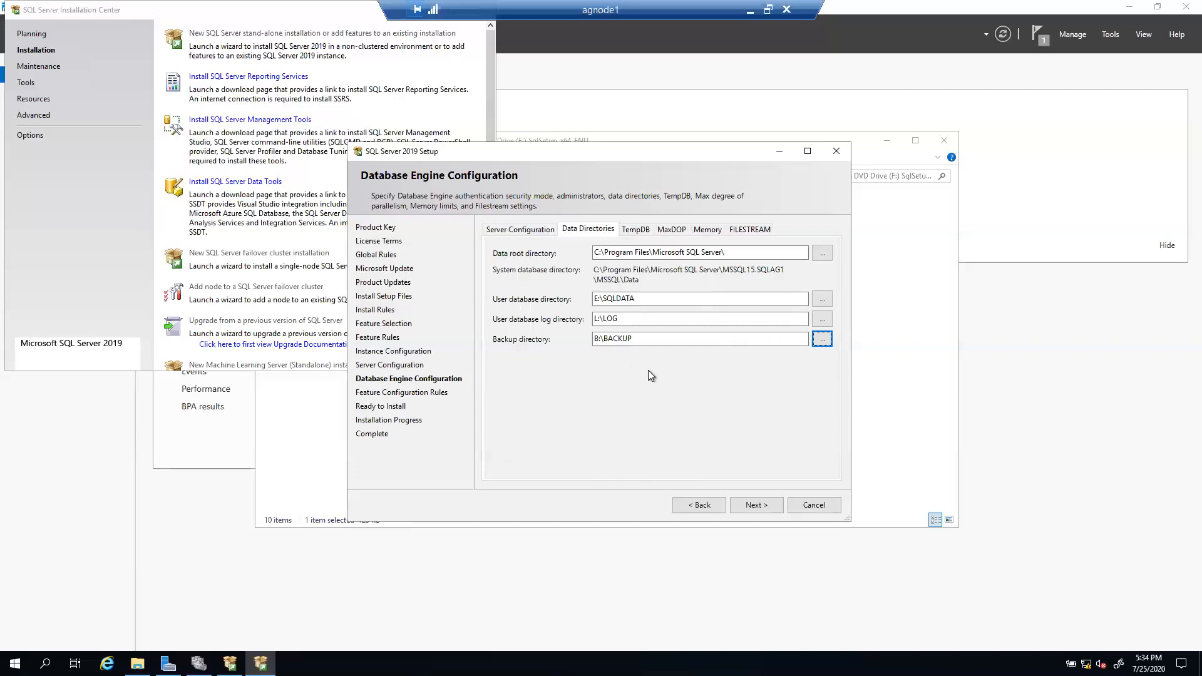
pyautogui.click(634, 229)
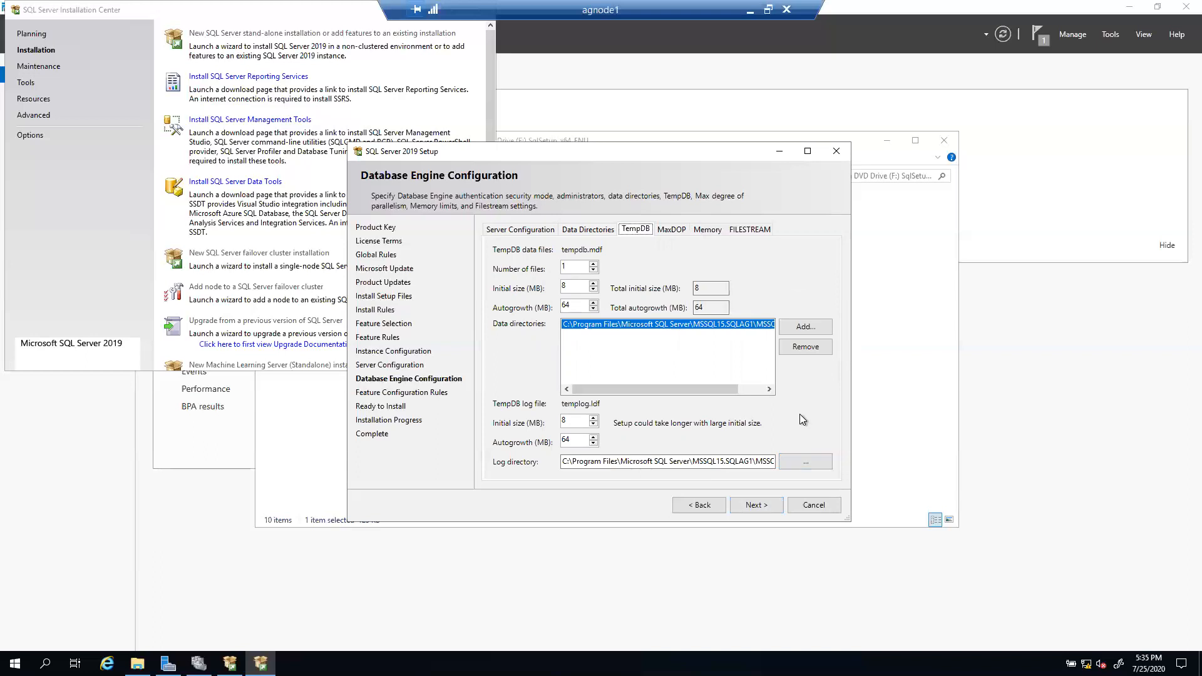
# Step: Replace the default TempDB data directory with a new T:\TEMPDB folder on the TEMPDB drive
pyautogui.moveTo(641, 390); pyautogui.dragTo(602, 393)
pyautogui.moveTo(711, 385); pyautogui.dragTo(656, 377)
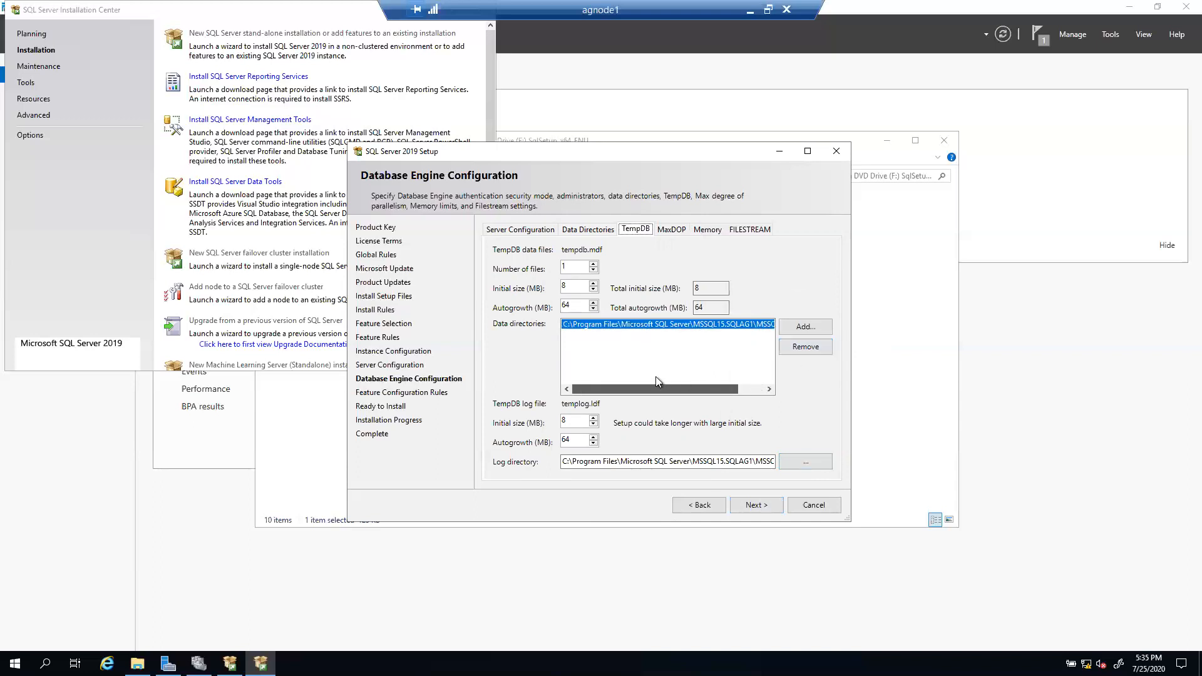
pyautogui.click(802, 348)
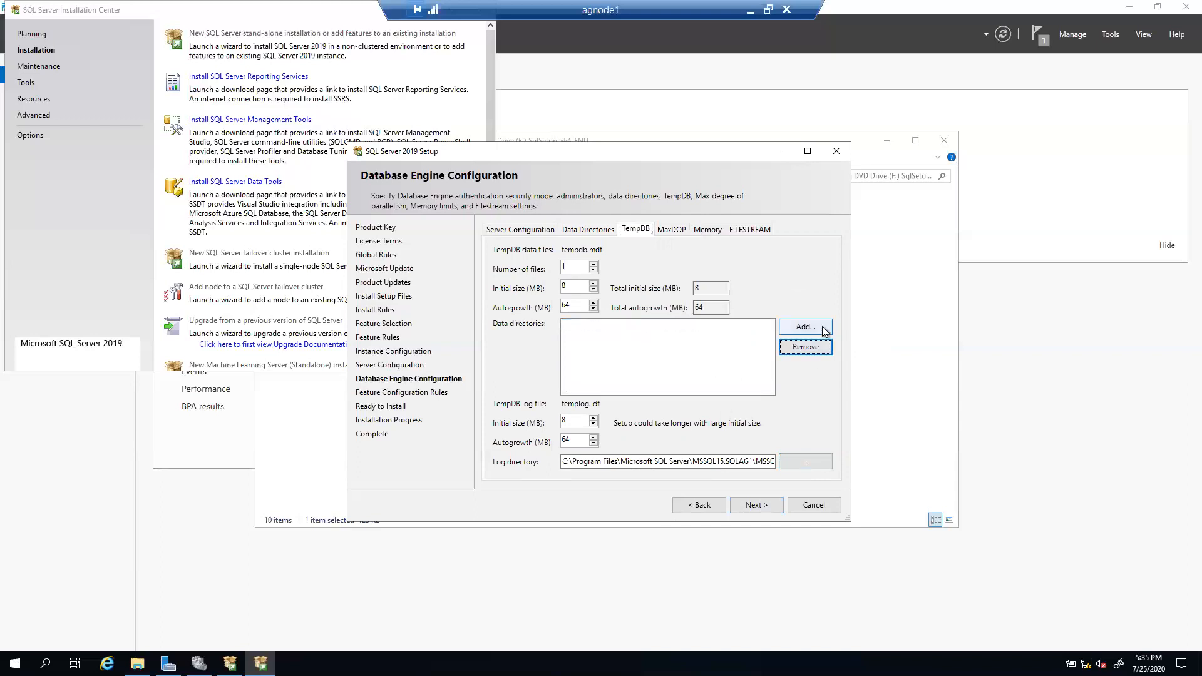
pyautogui.click(792, 330)
pyautogui.scroll(-2, 620, 354)
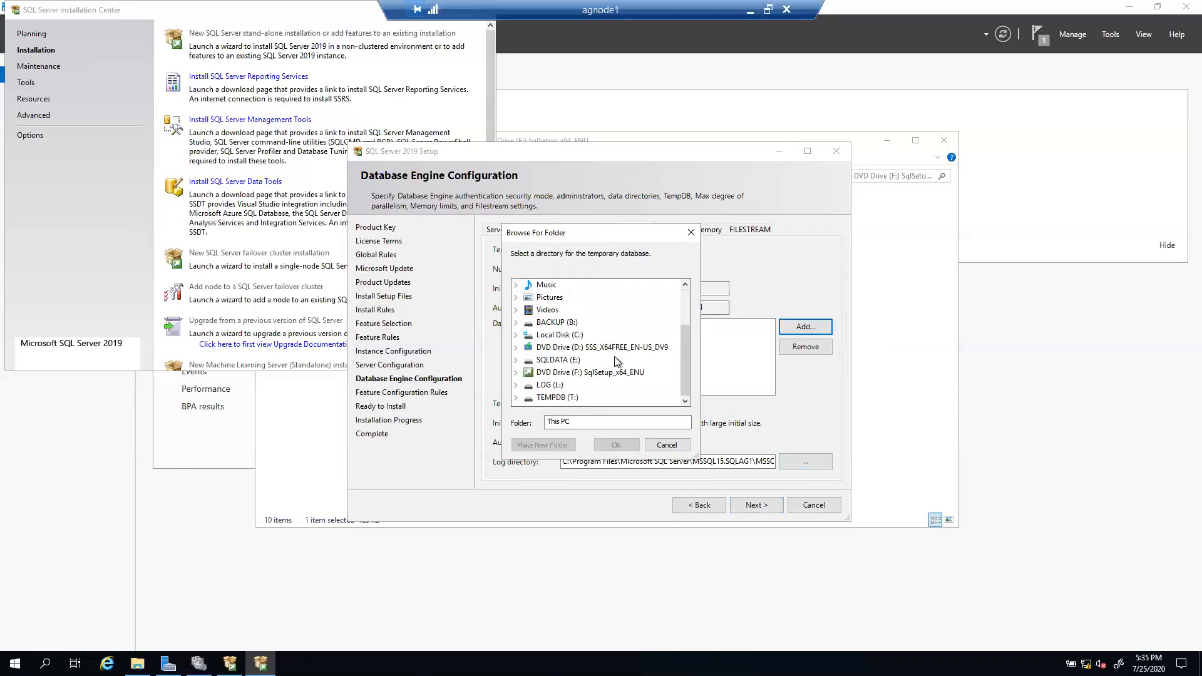
pyautogui.click(556, 398)
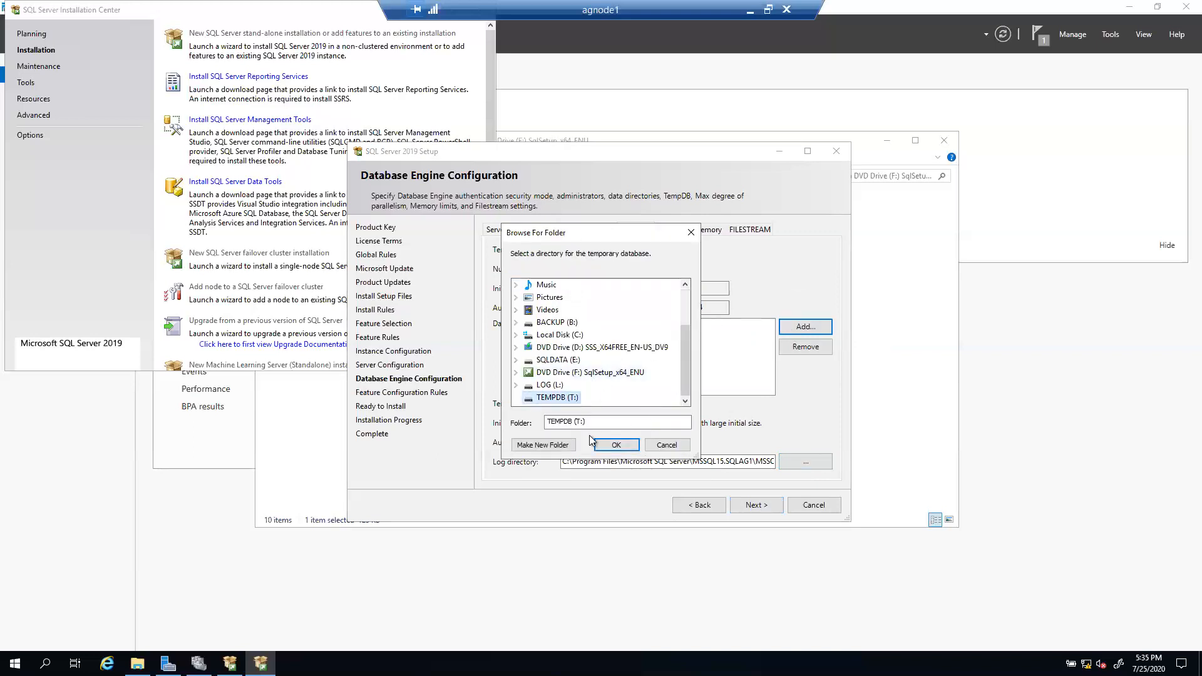
pyautogui.click(542, 446)
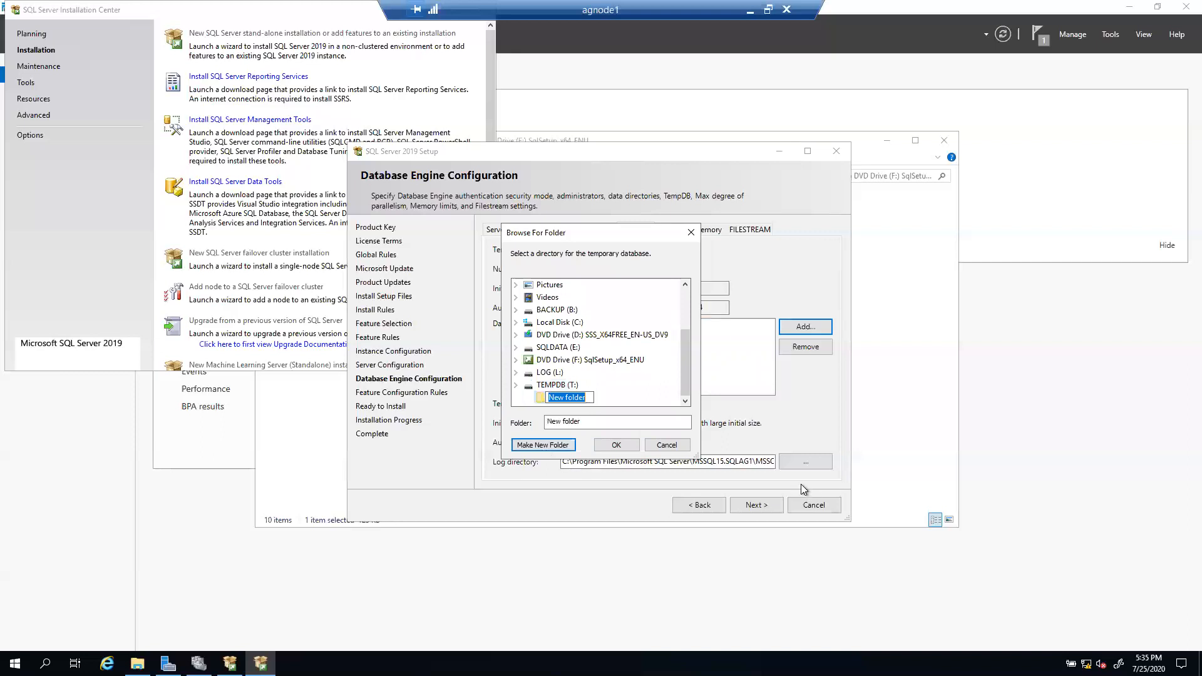
pyautogui.write('TEMPDB')
pyautogui.press('Return')
pyautogui.click(612, 446)
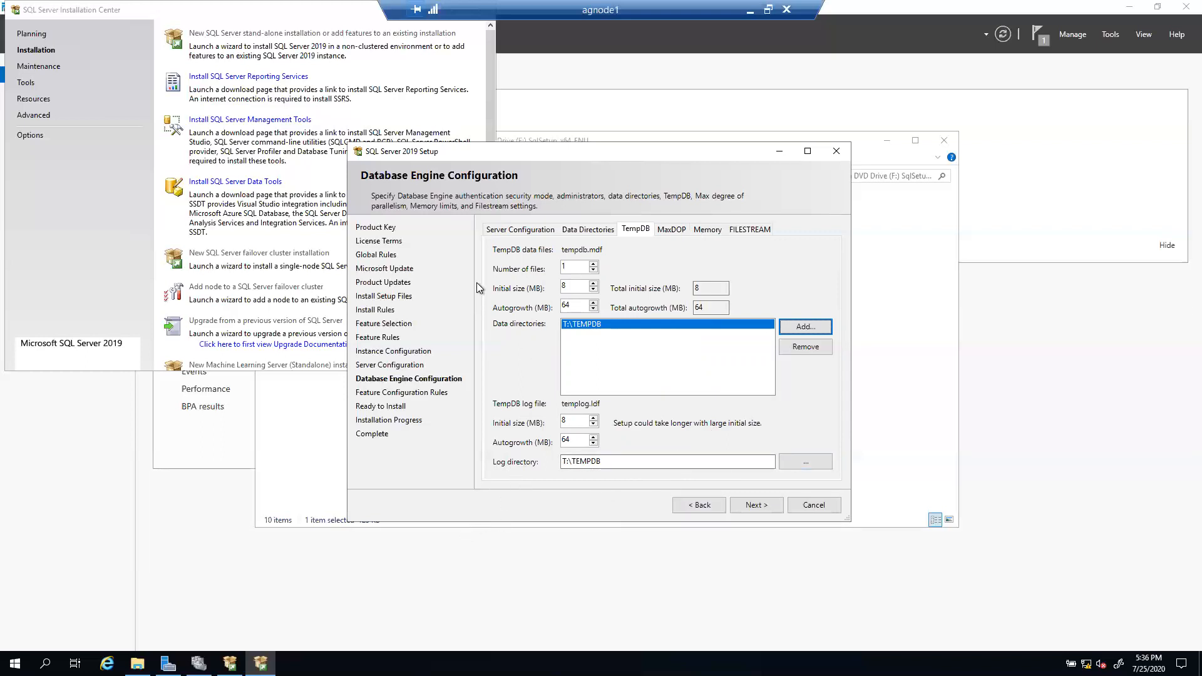
# Step: Raise the TempDB data file count to 3, giving 24 MB initial size and 192 MB autogrowth
pyautogui.click(593, 264)
pyautogui.click(594, 264)
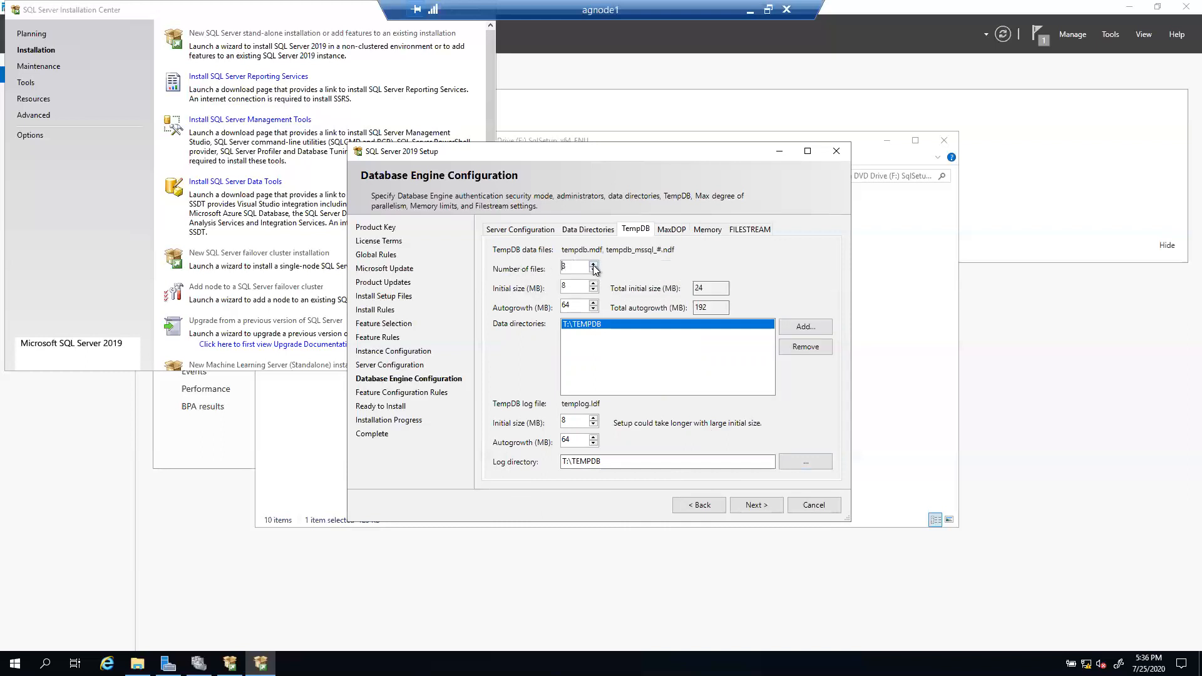
pyautogui.click(593, 264)
pyautogui.click(674, 232)
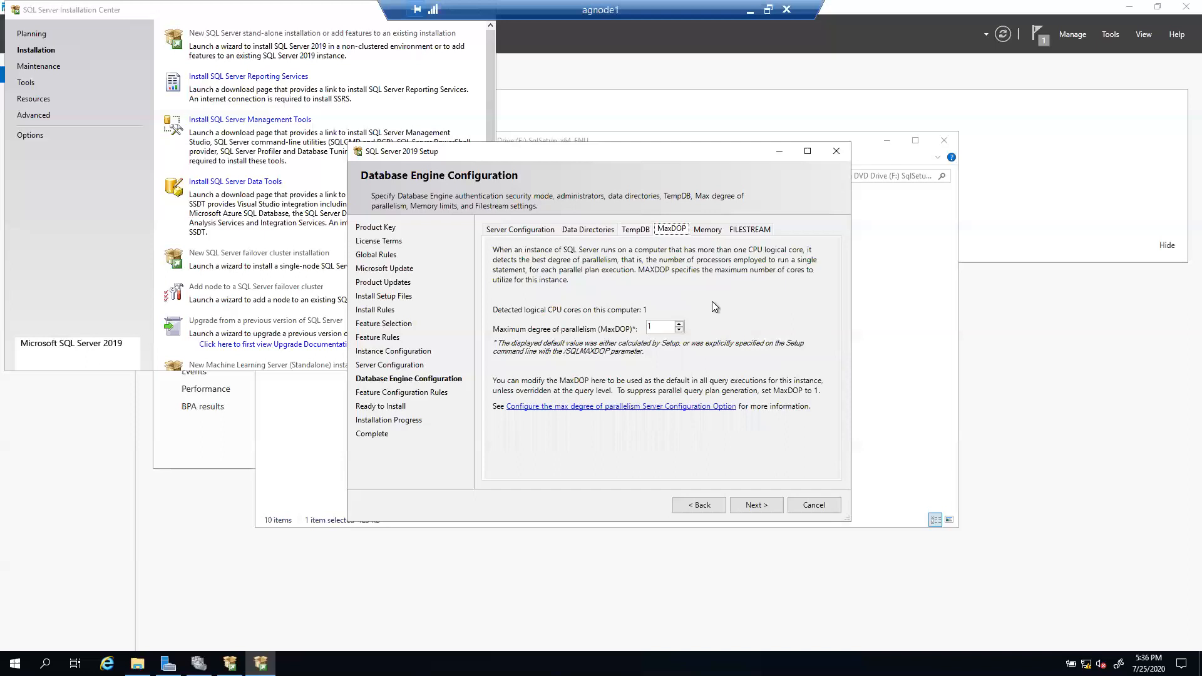
pyautogui.click(708, 231)
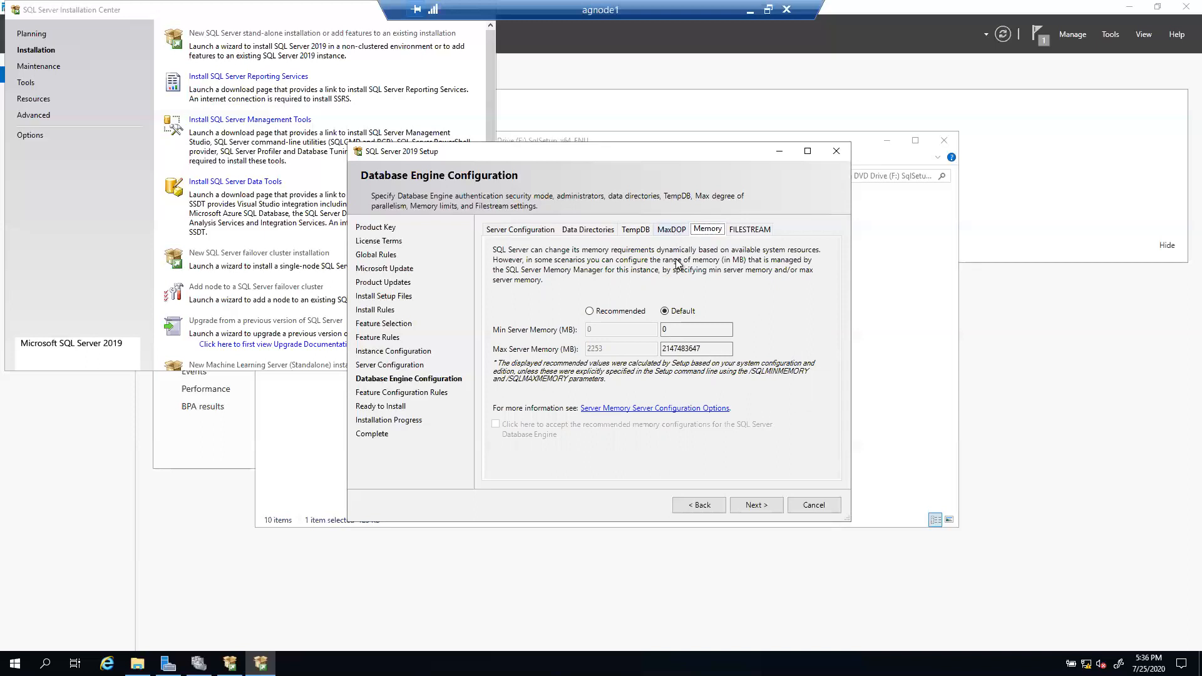
# Step: Choose the Recommended 0–2253 MB memory range, accept it, and continue past Database Engine Configuration
pyautogui.click(590, 312)
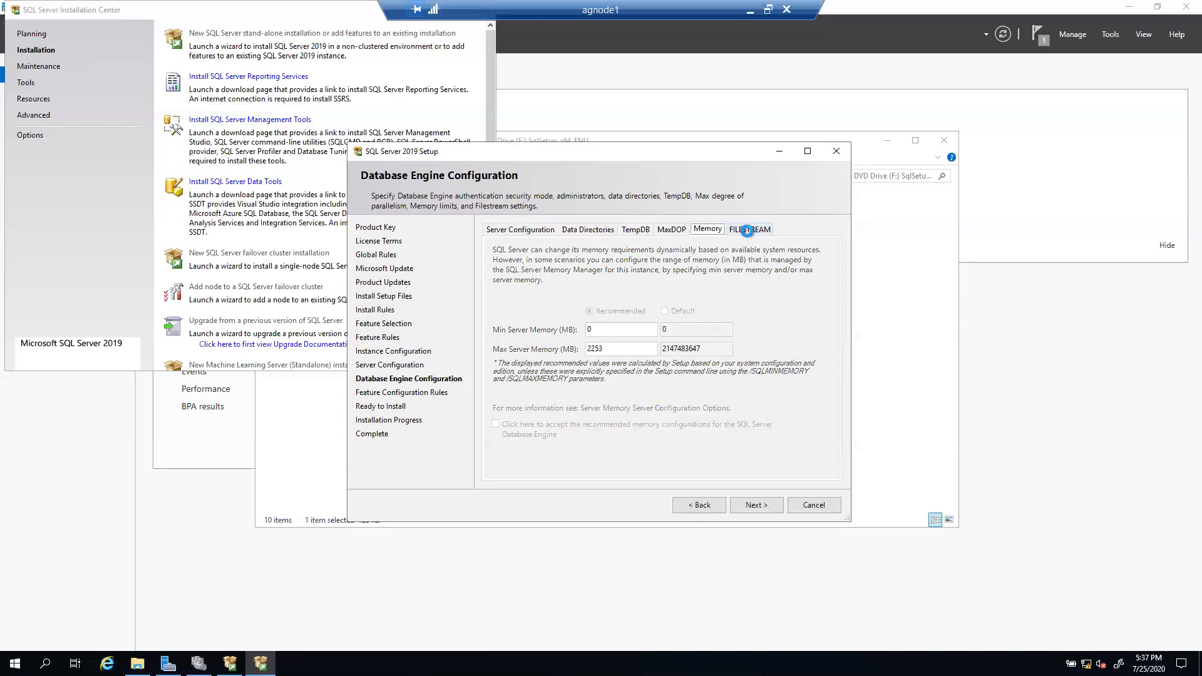
pyautogui.click(748, 232)
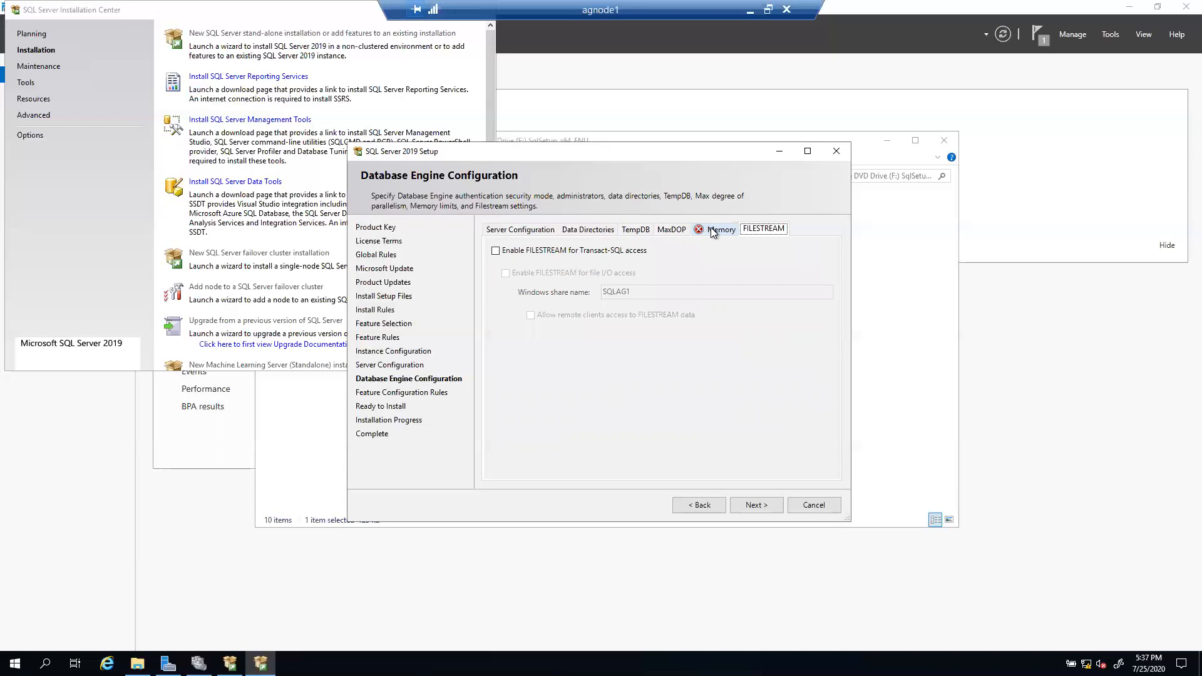
pyautogui.click(711, 231)
pyautogui.click(514, 431)
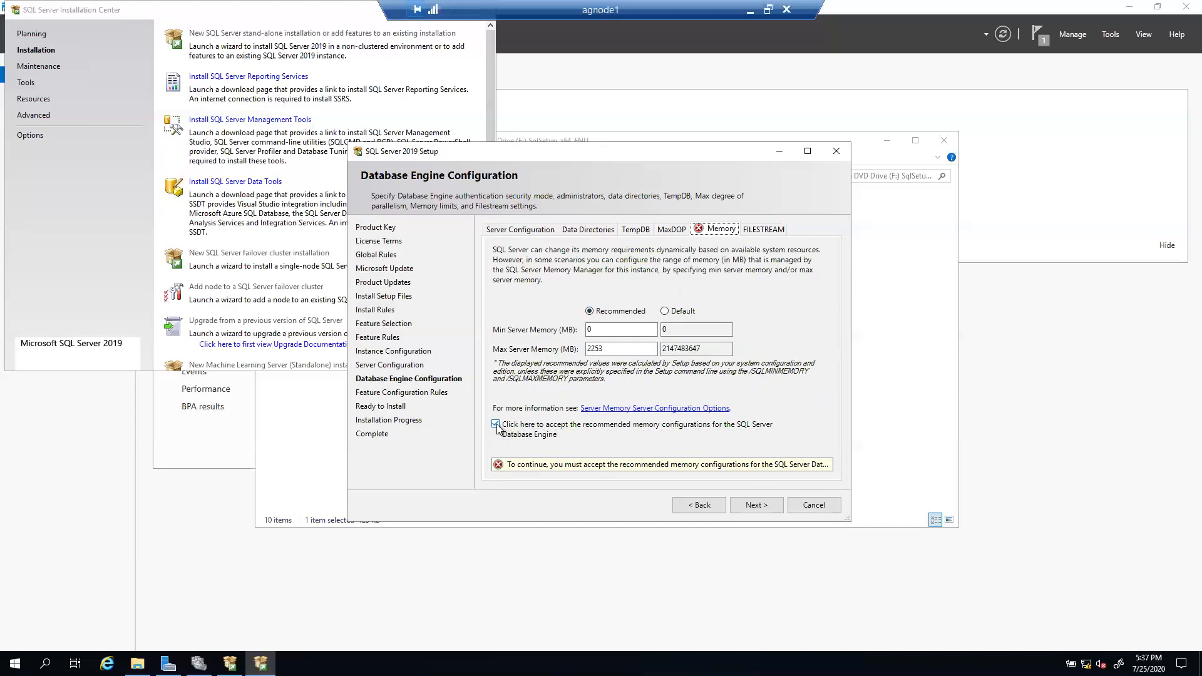
pyautogui.click(757, 506)
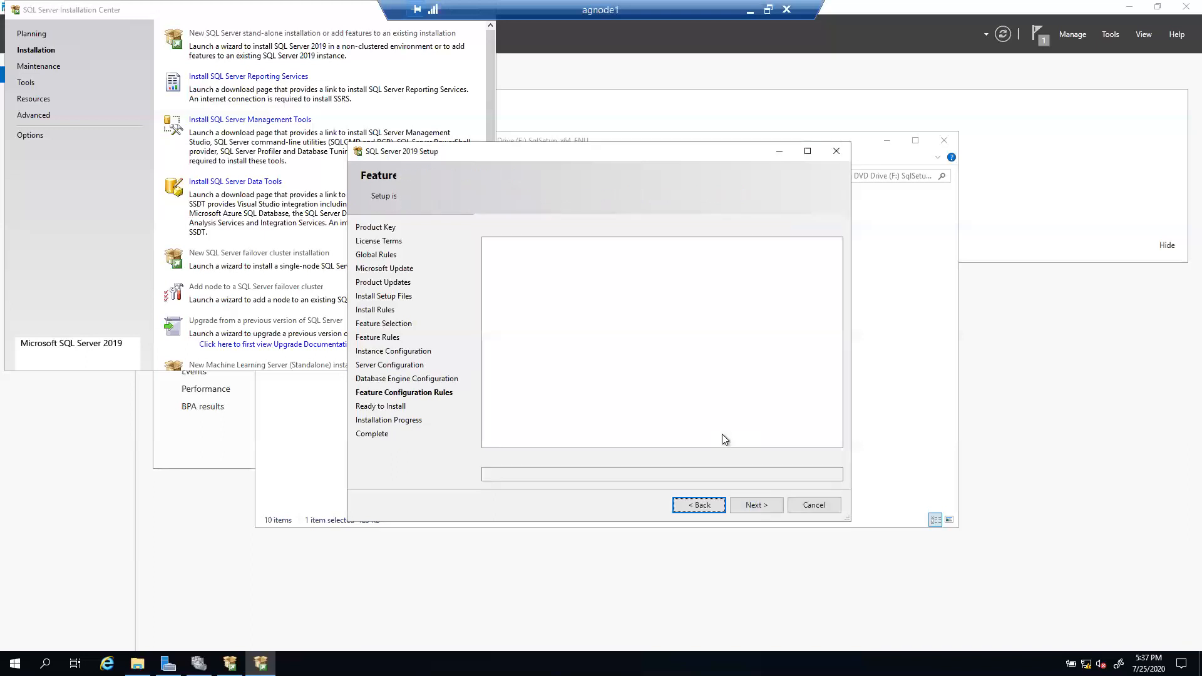
# Step: Scroll through the SQLAG1 Ready to Install summary and begin the installation
pyautogui.scroll(-5, 726, 391)
pyautogui.scroll(-10, 726, 391)
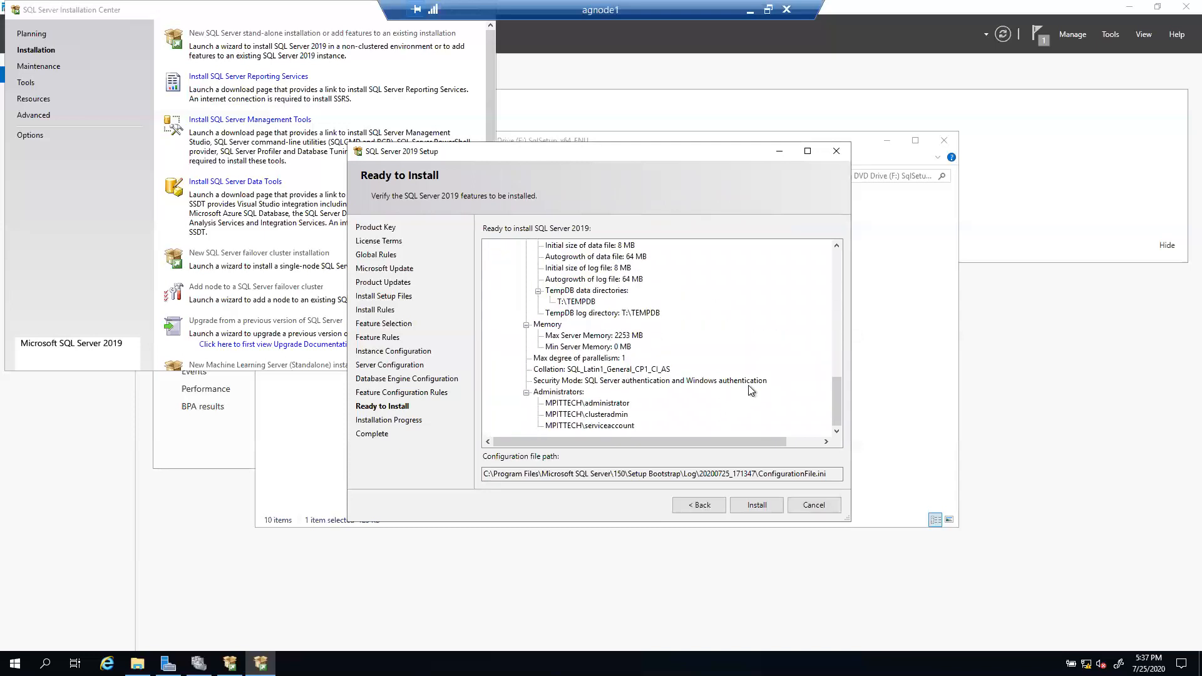
pyautogui.scroll(15, 820, 394)
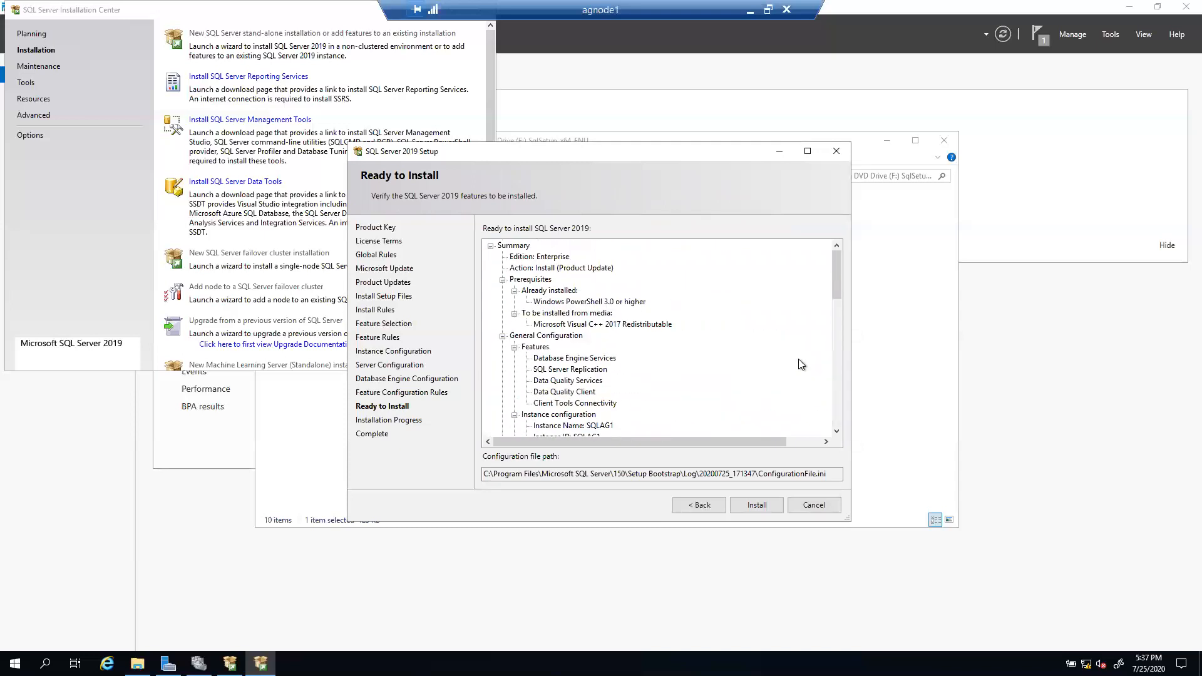
pyautogui.click(757, 506)
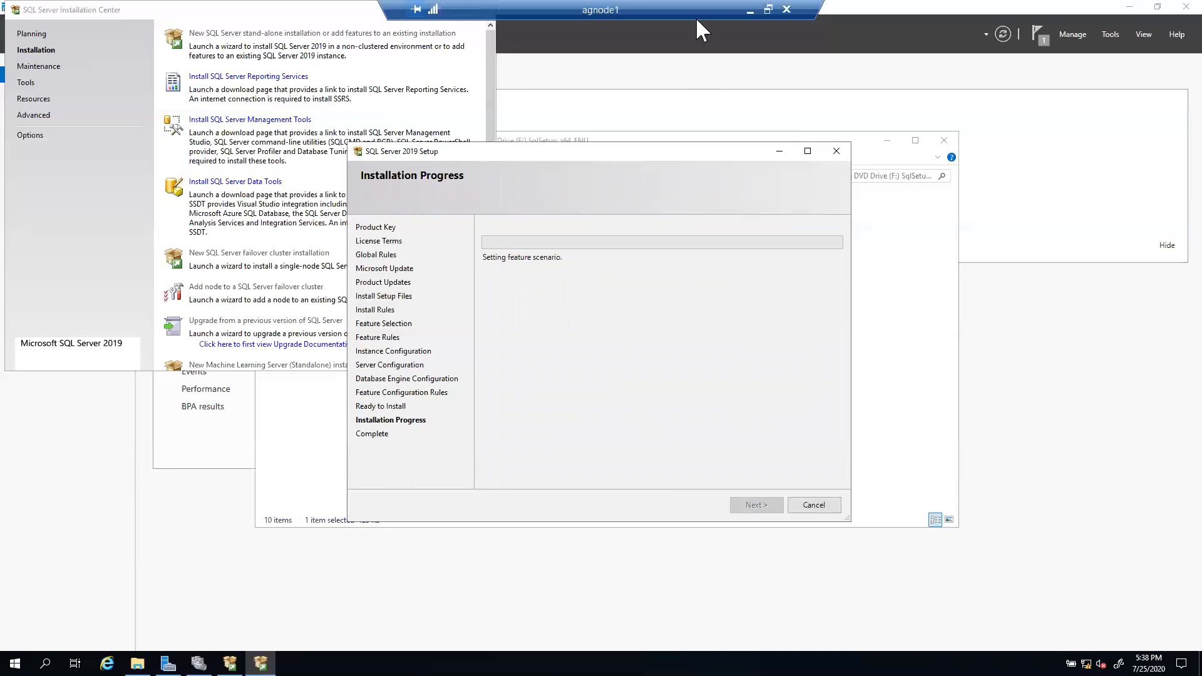
# Step: Minimize the agnode1 session and briefly check the agnode2 session
pyautogui.click(750, 11)
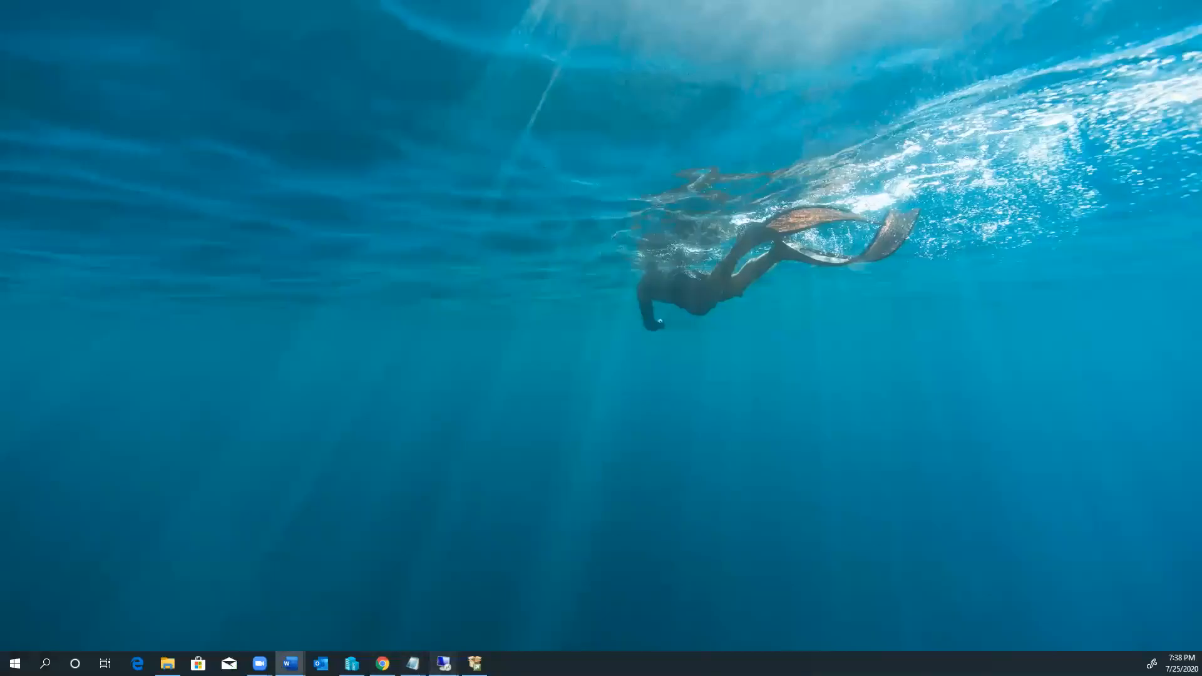
pyautogui.moveTo(443, 663)
pyautogui.click(581, 611)
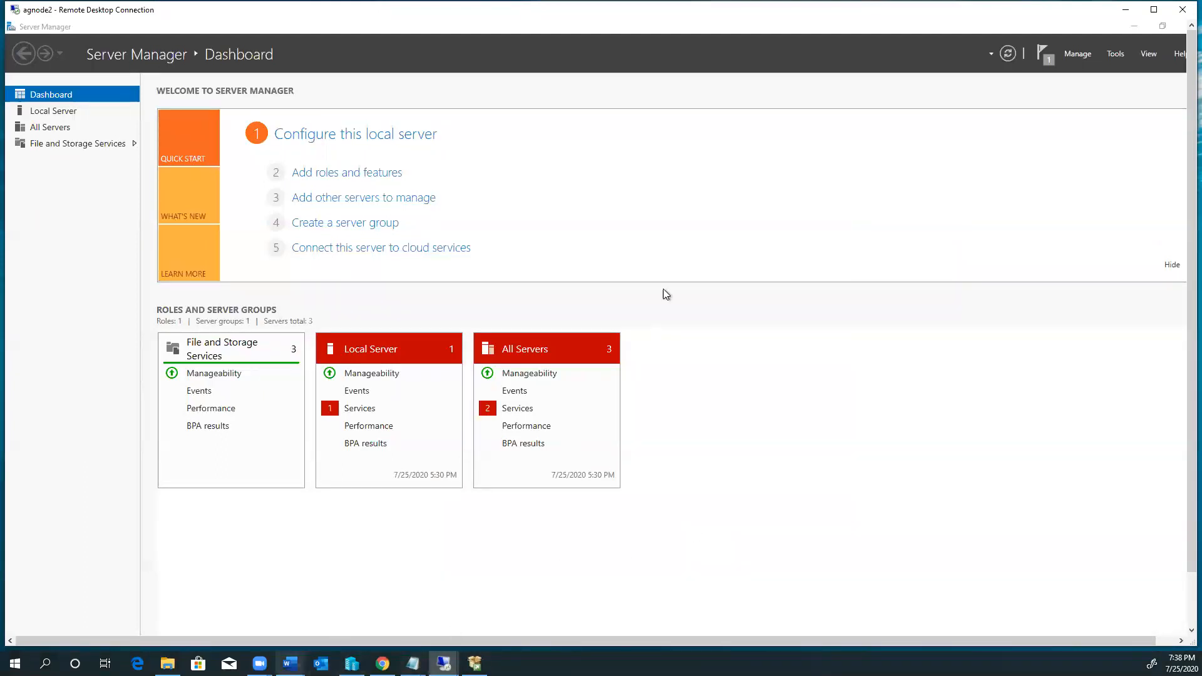
pyautogui.click(1125, 12)
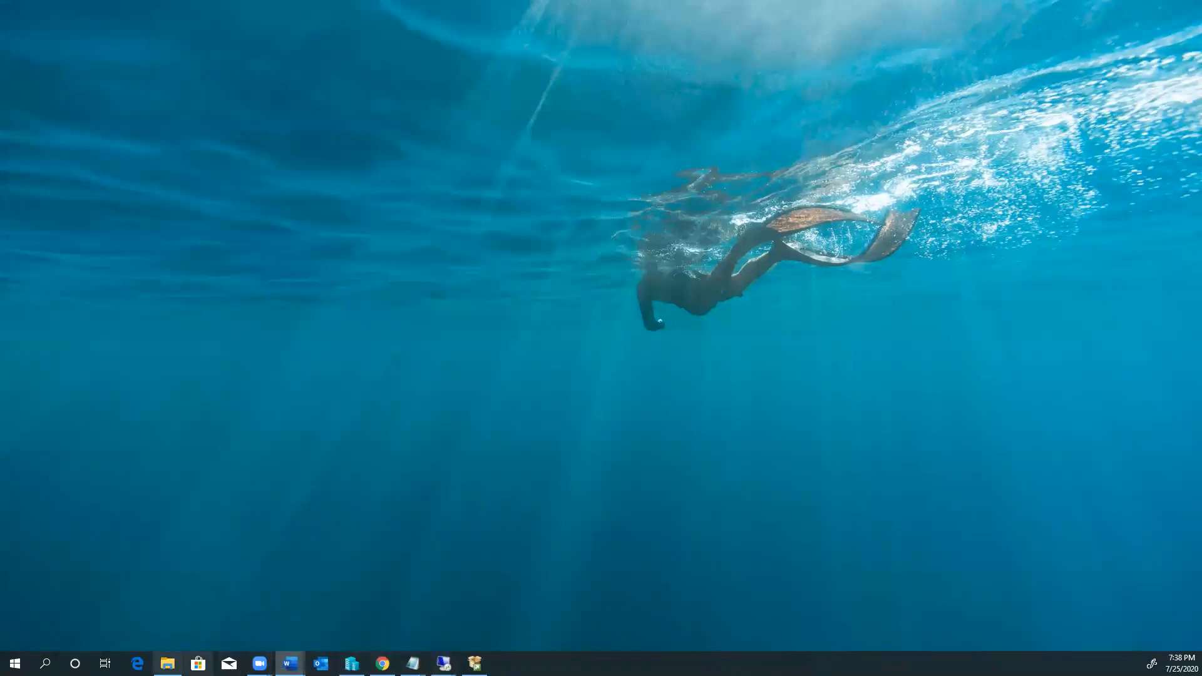
# Step: Return to agnode1 and bring the SqlSetup_x64_ENU media folder to the front
pyautogui.moveTo(443, 664)
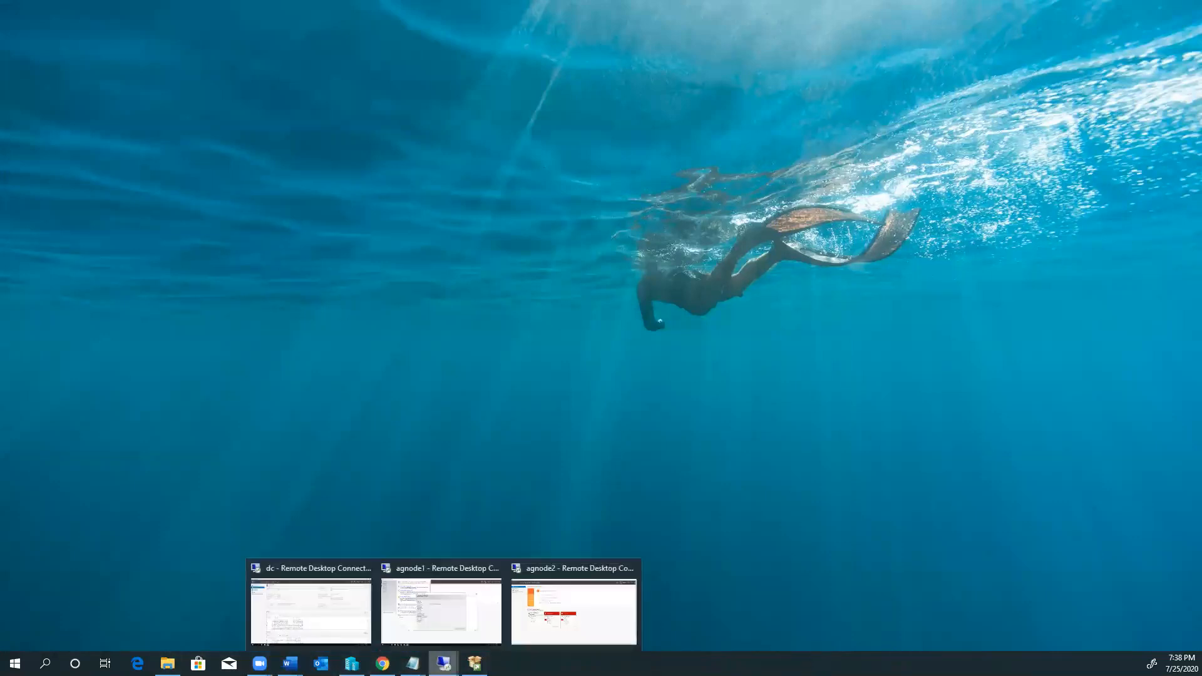
pyautogui.click(447, 611)
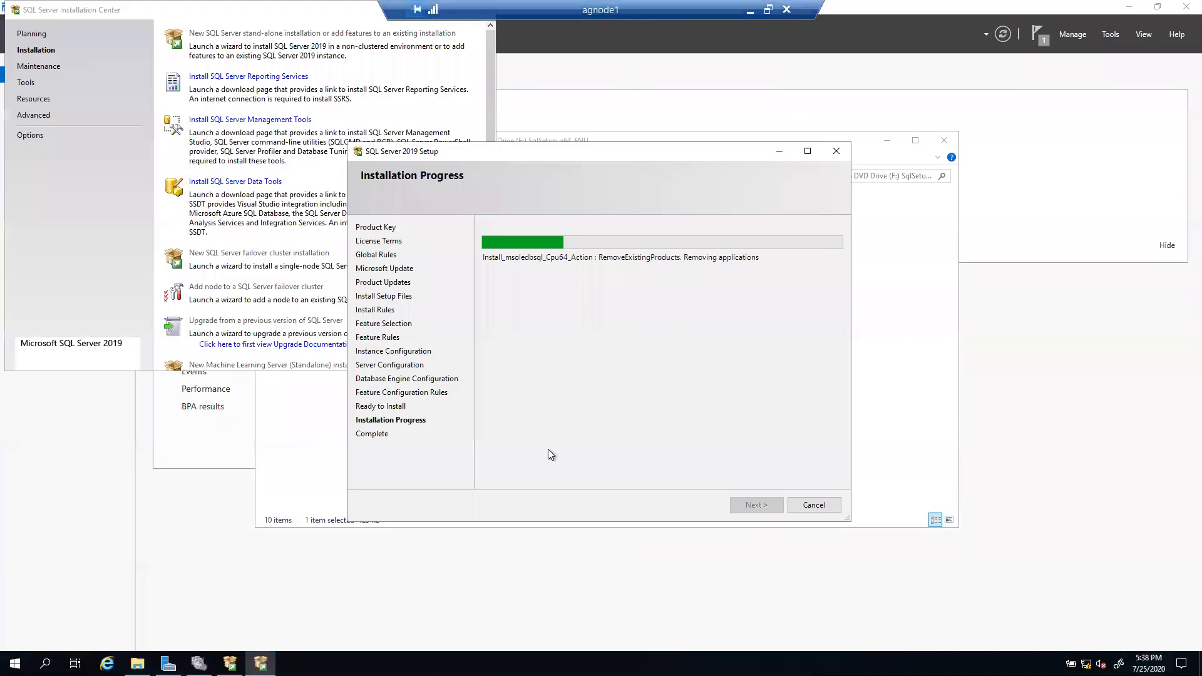
pyautogui.click(168, 663)
pyautogui.click(137, 663)
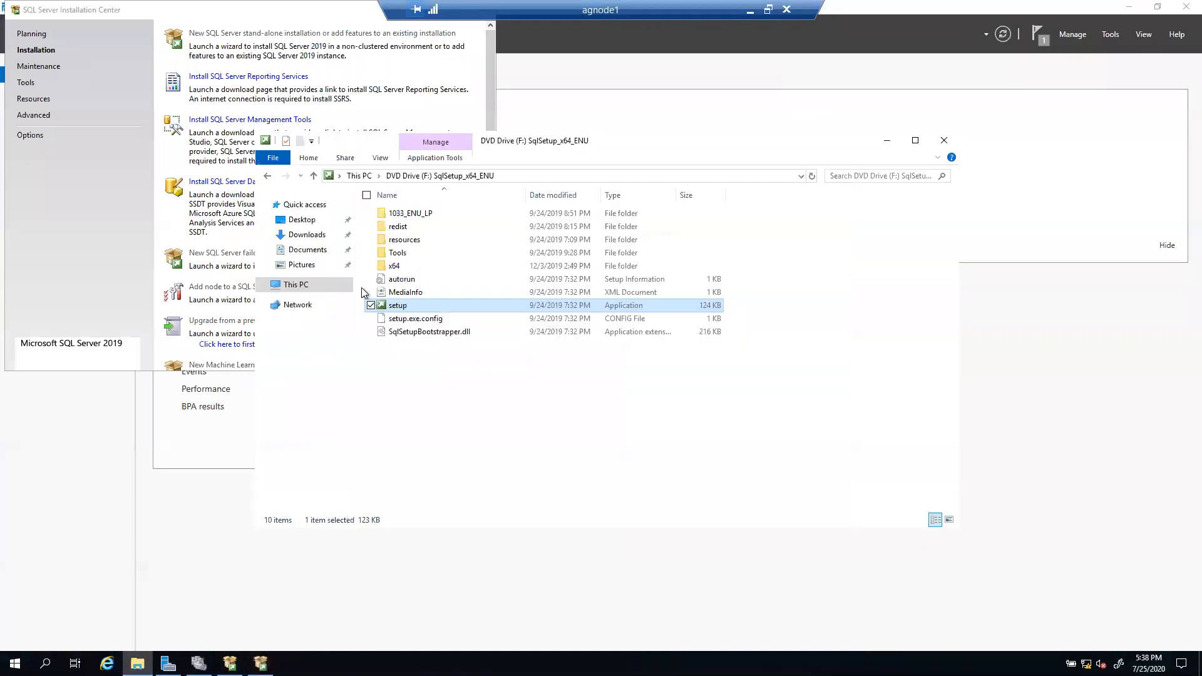
# Step: Leave the media folder and check the agnode1 installation progress in Setup
pyautogui.click(266, 177)
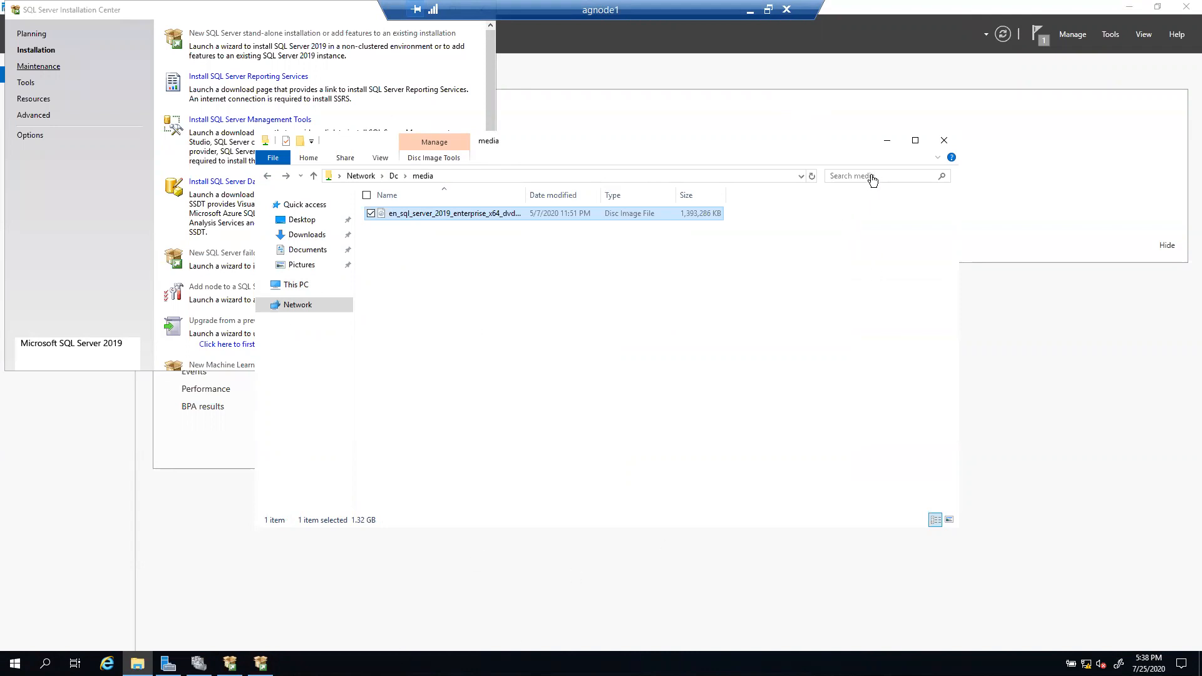
pyautogui.click(886, 142)
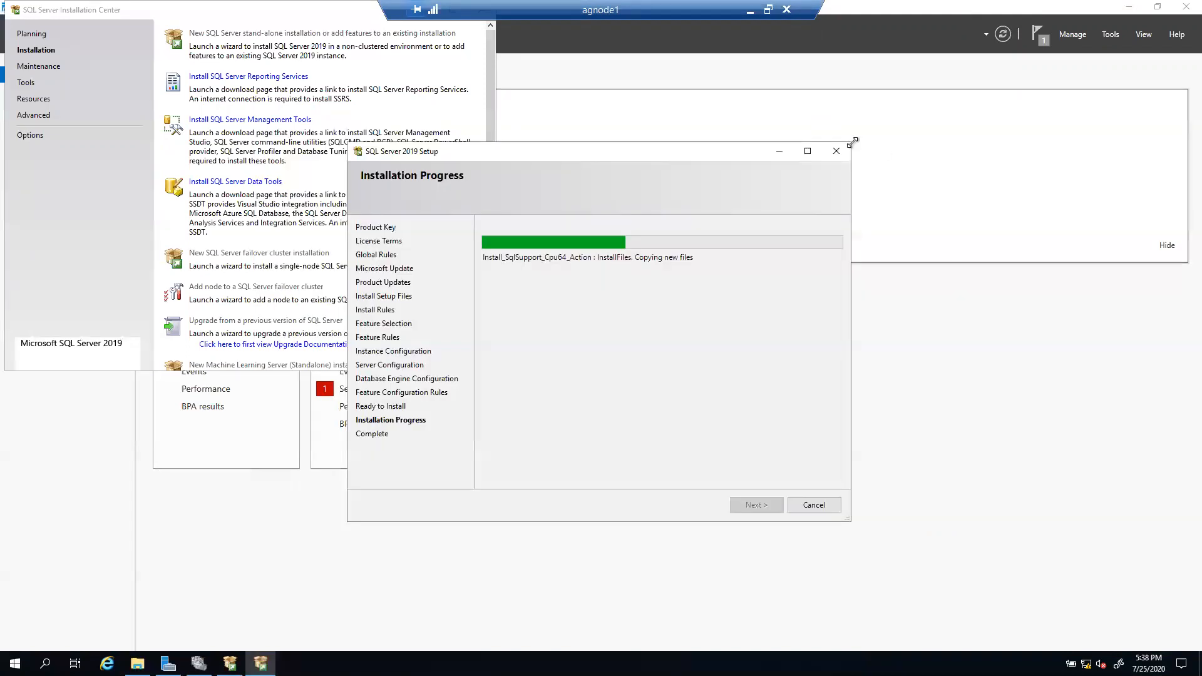
# Step: Switch to agnode2 and bring forward the VMAndClusterConfiguration folder with the SQL Server 2019 ISO
pyautogui.click(745, 11)
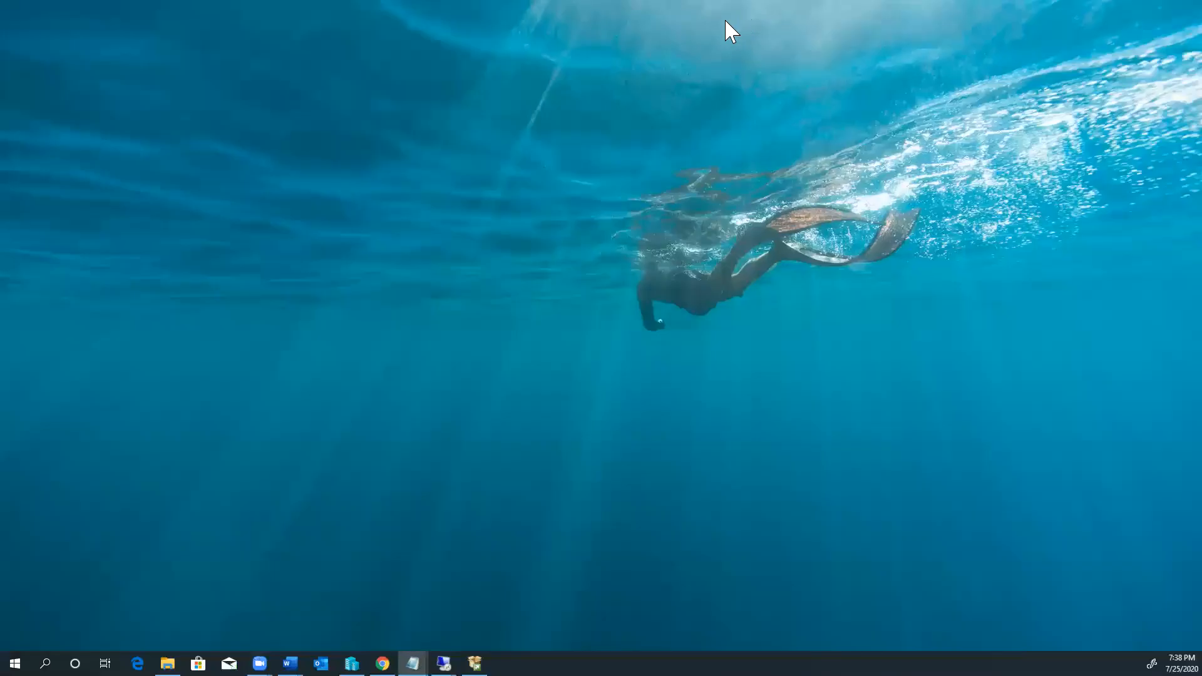
pyautogui.moveTo(443, 663)
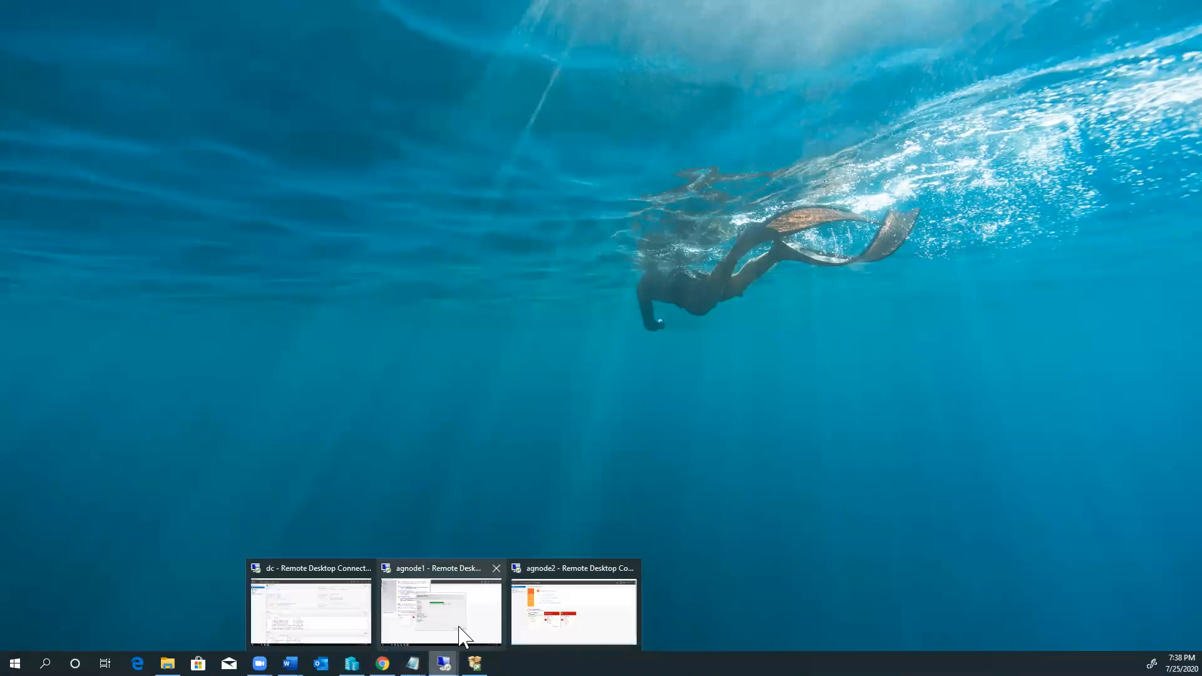
pyautogui.click(566, 623)
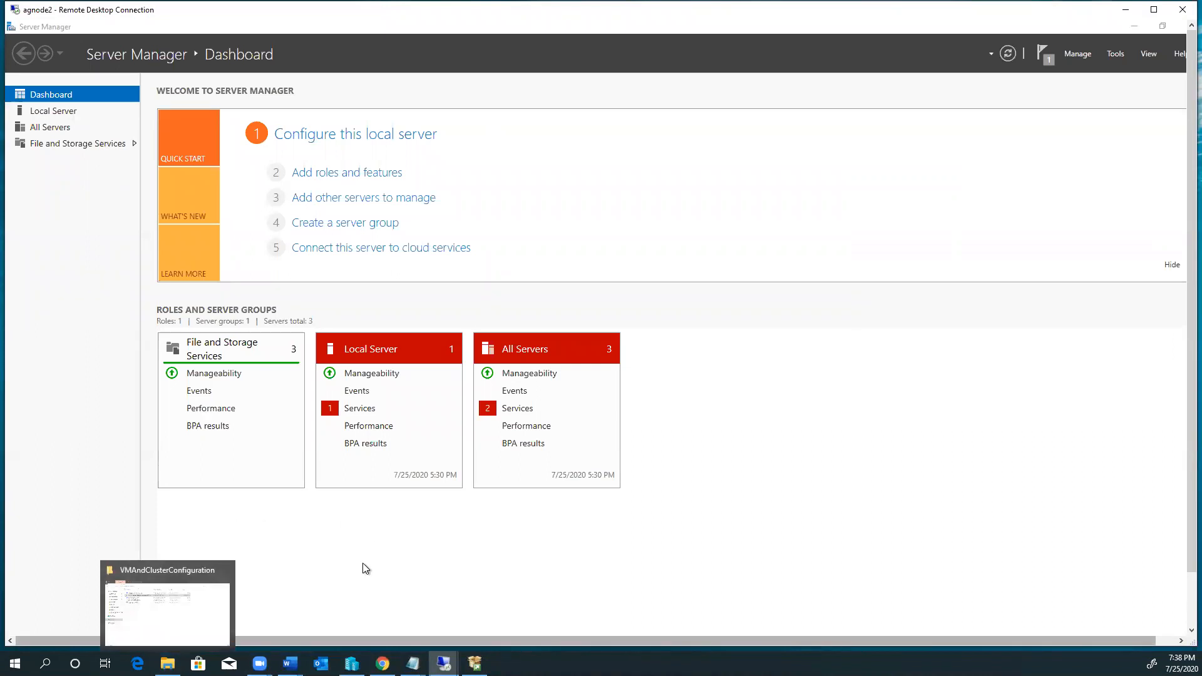
pyautogui.click(168, 664)
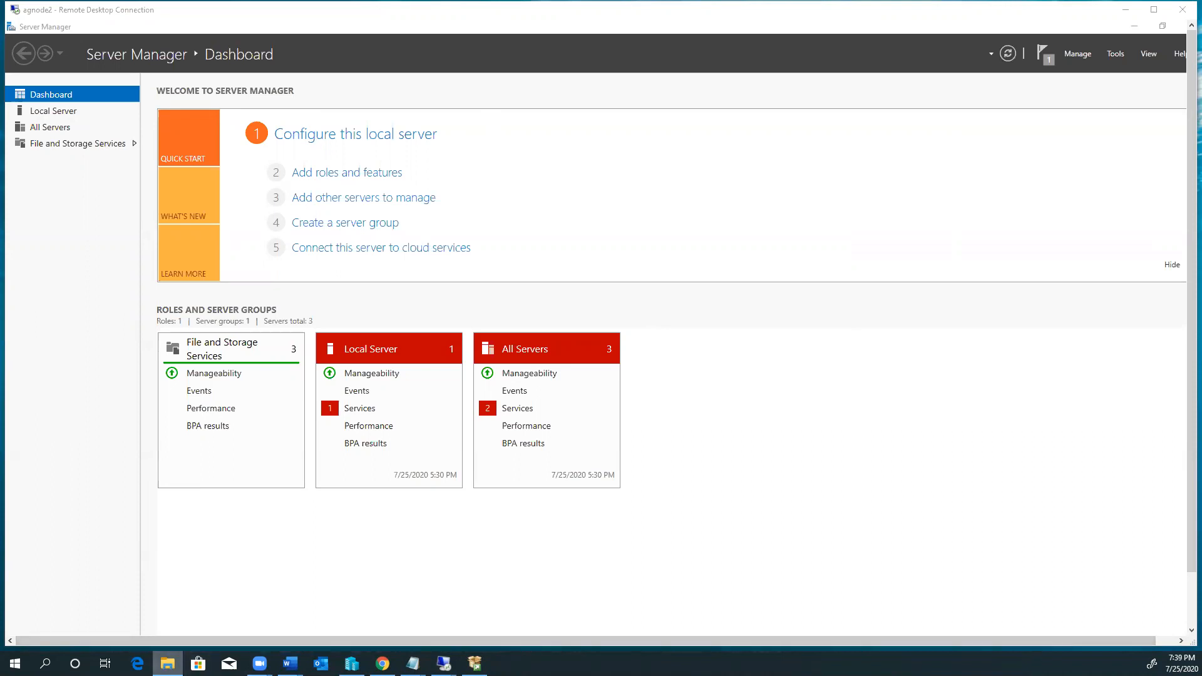
pyautogui.click(332, 532)
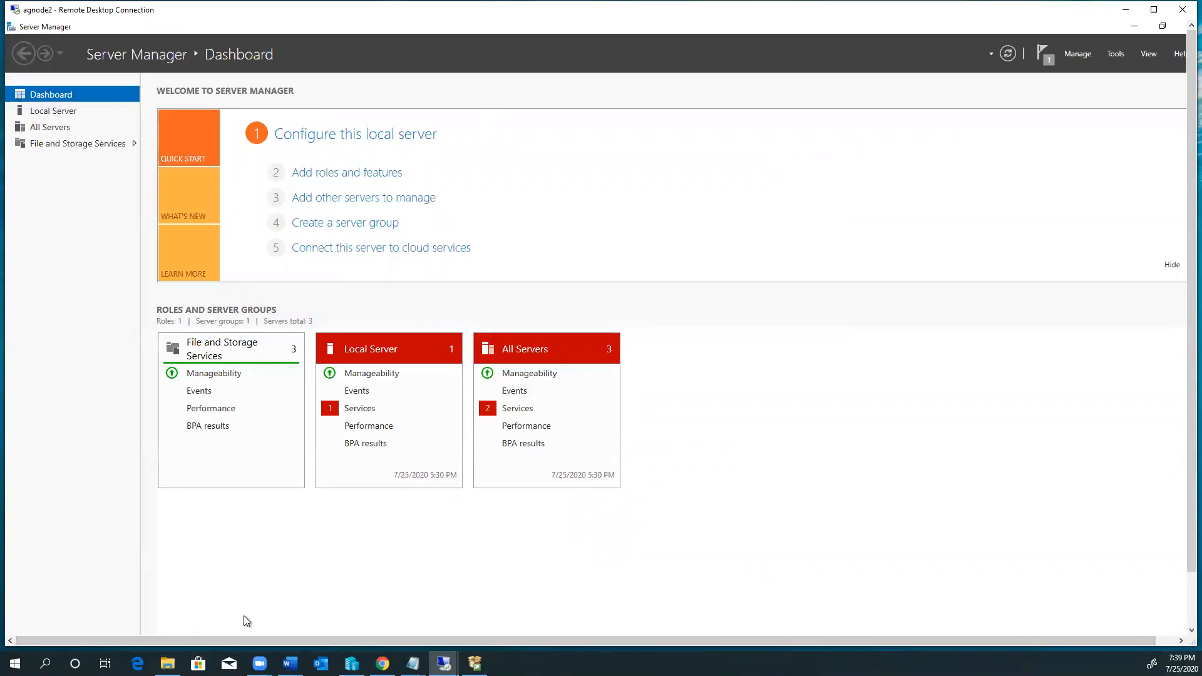
pyautogui.click(168, 664)
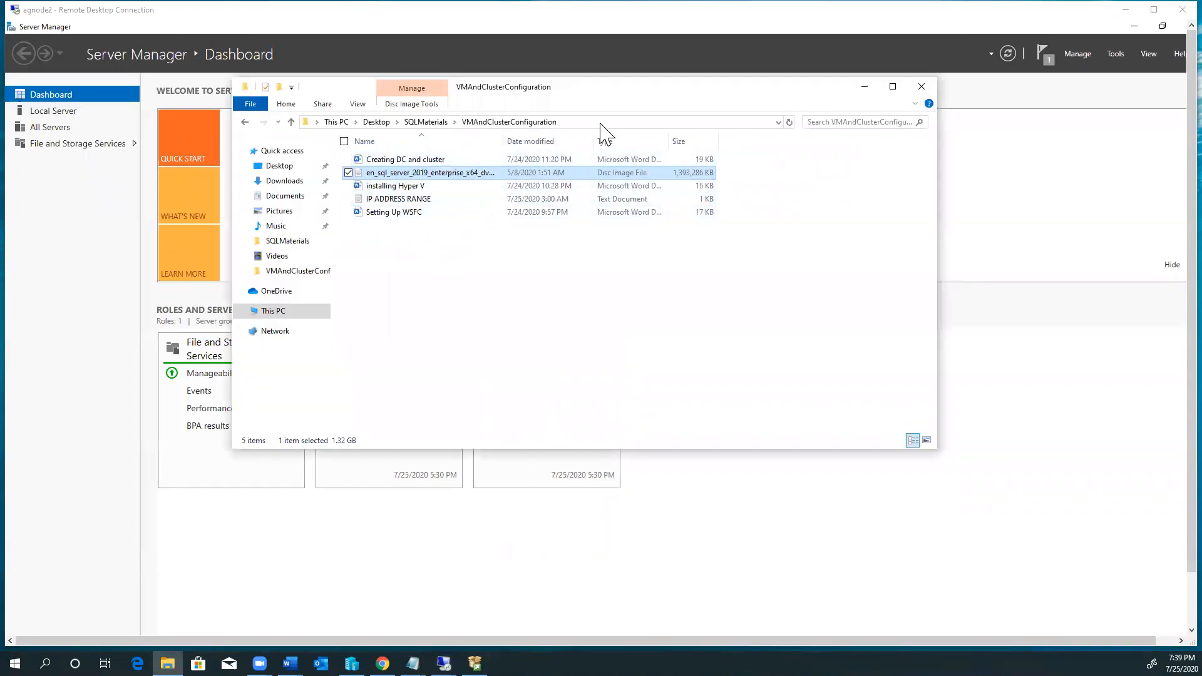
# Step: Enter the \\Dc\media path in the address bar and double-click the SQL Server 2019 image
pyautogui.click(599, 122)
pyautogui.write('\\Dc\\media')
pyautogui.hotkey('ctrl', 'a')
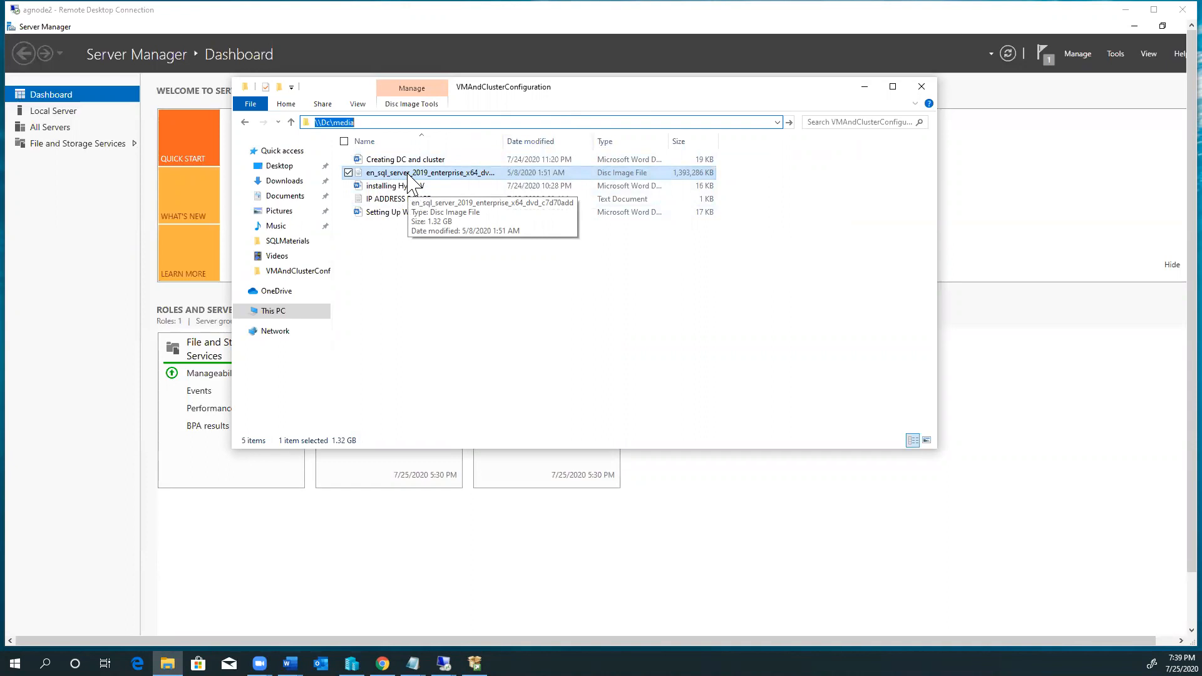
pyautogui.doubleClick(419, 174)
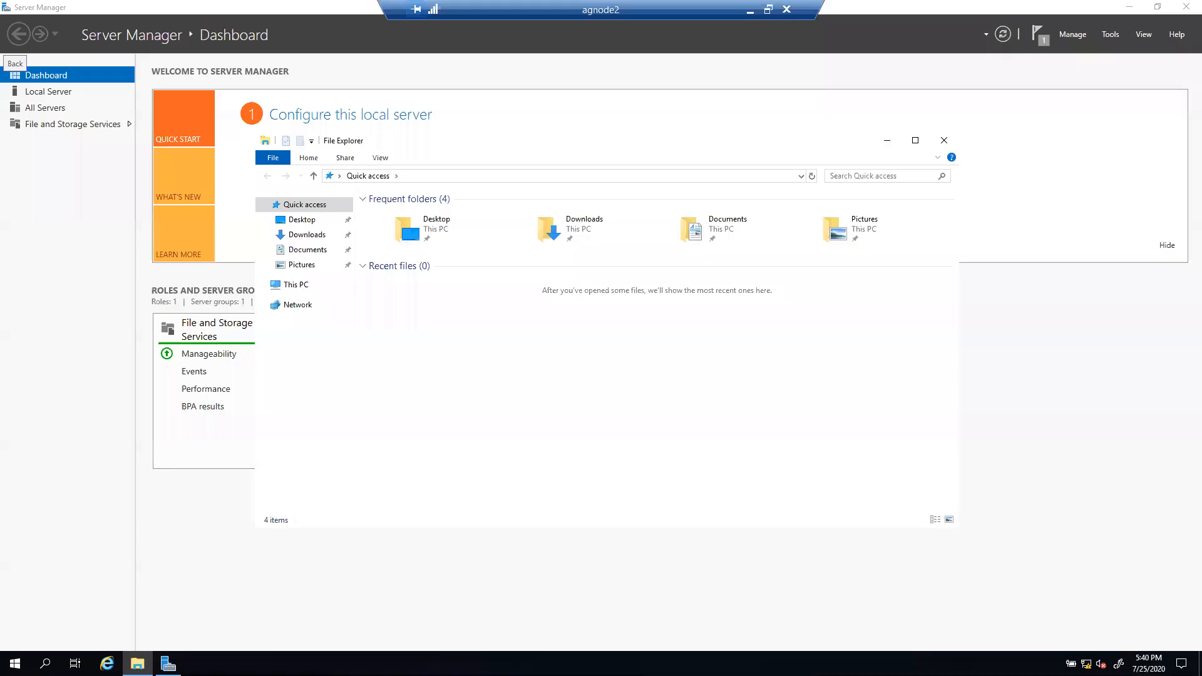
# Step: Go to \\Dc\media, mount the SQL Server 2019 ISO as drive F:, and run setup
pyautogui.click(524, 178)
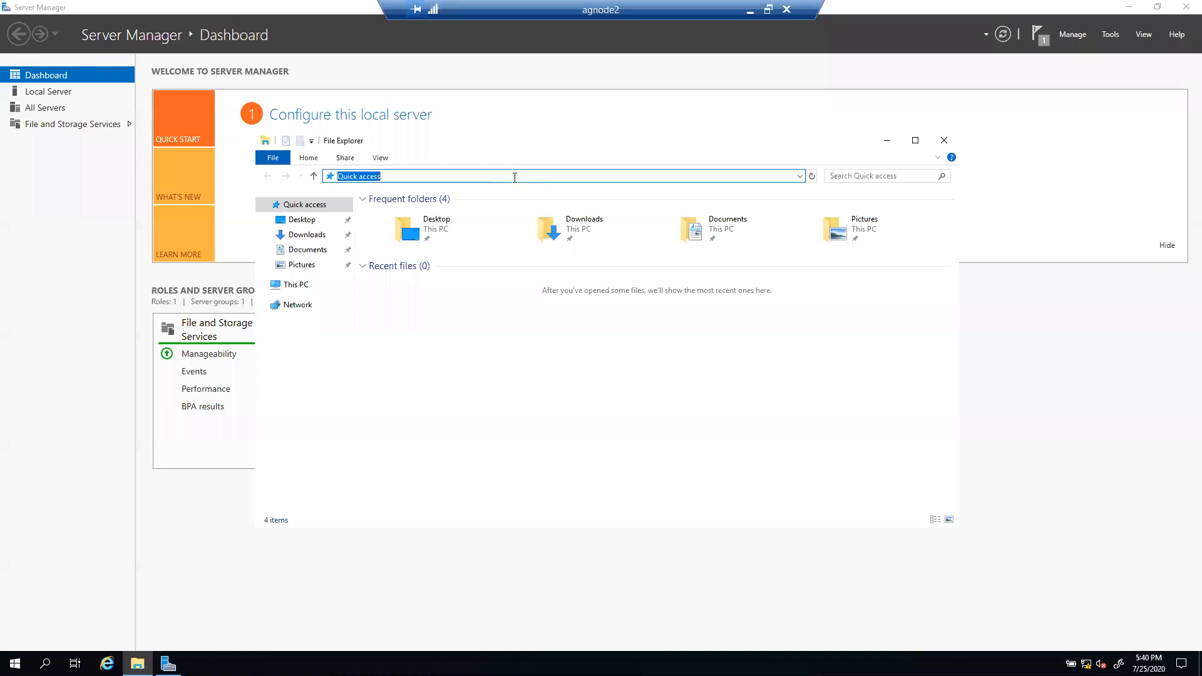
pyautogui.write('\\Dc\\media')
pyautogui.press('Return')
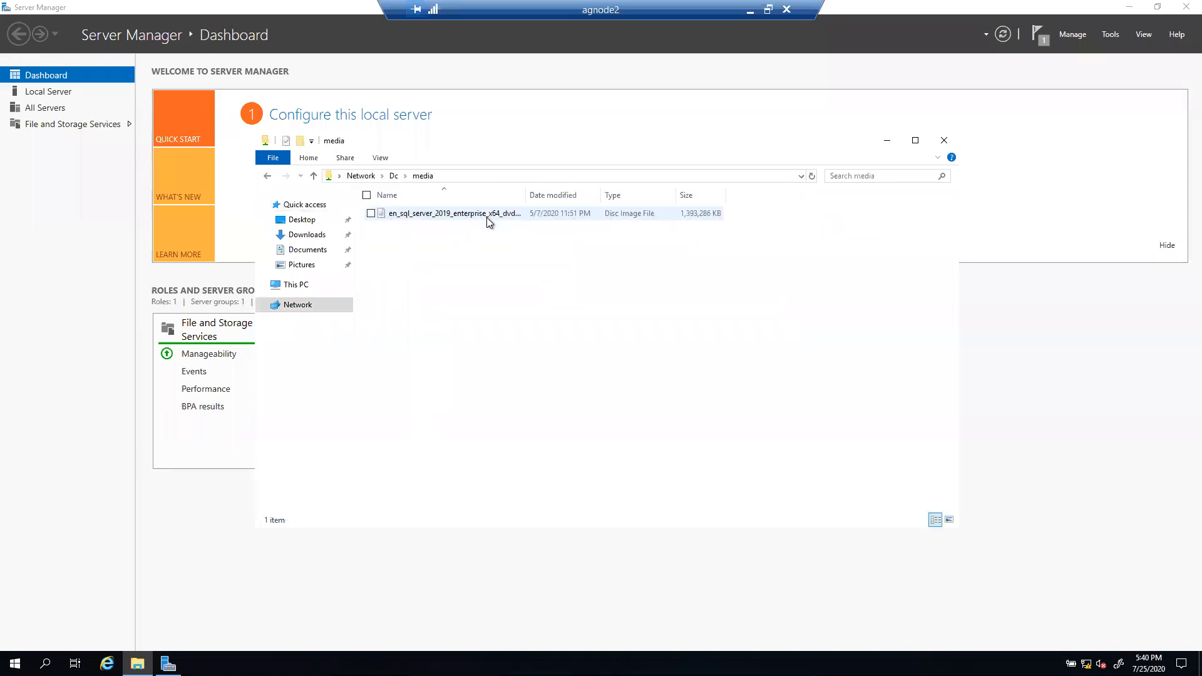
pyautogui.doubleClick(474, 217)
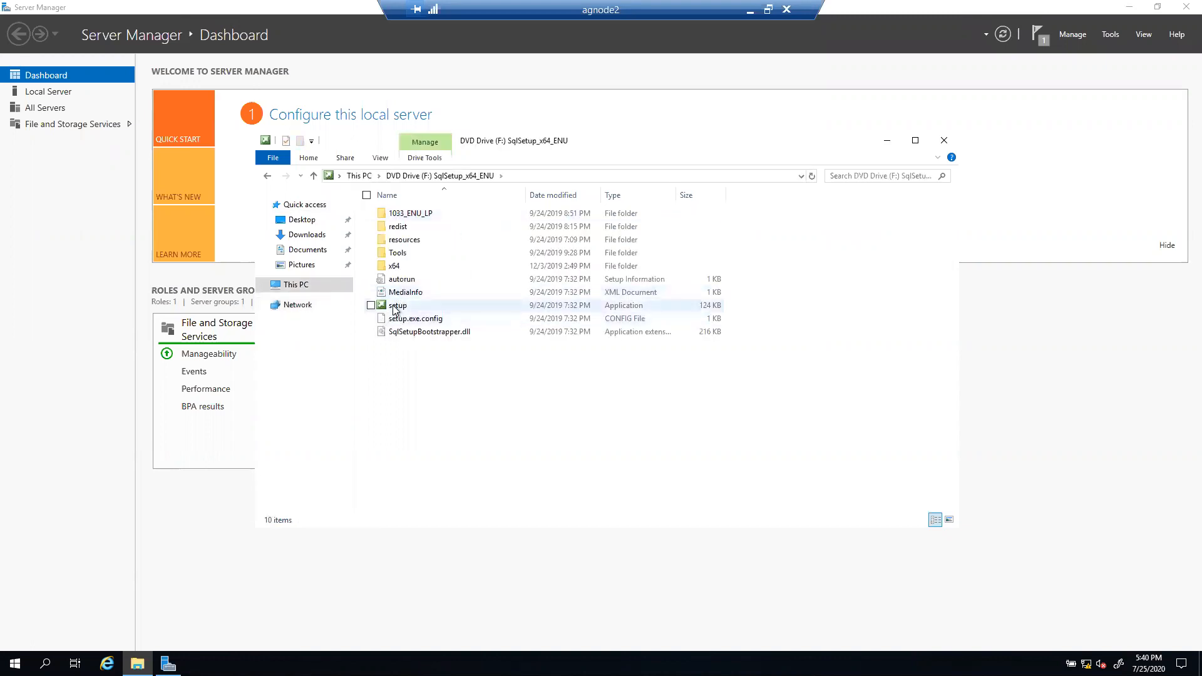
pyautogui.doubleClick(394, 306)
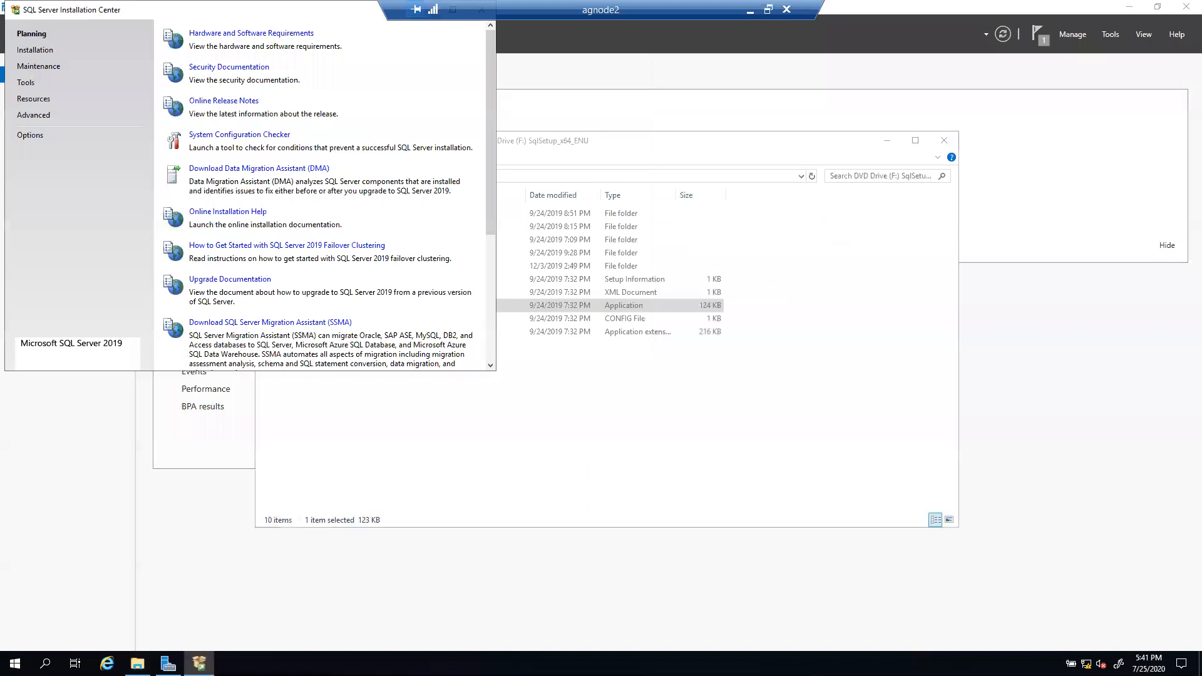
# Step: From the Installation page, choose 'New SQL Server stand-alone installation' on agnode2
pyautogui.click(38, 50)
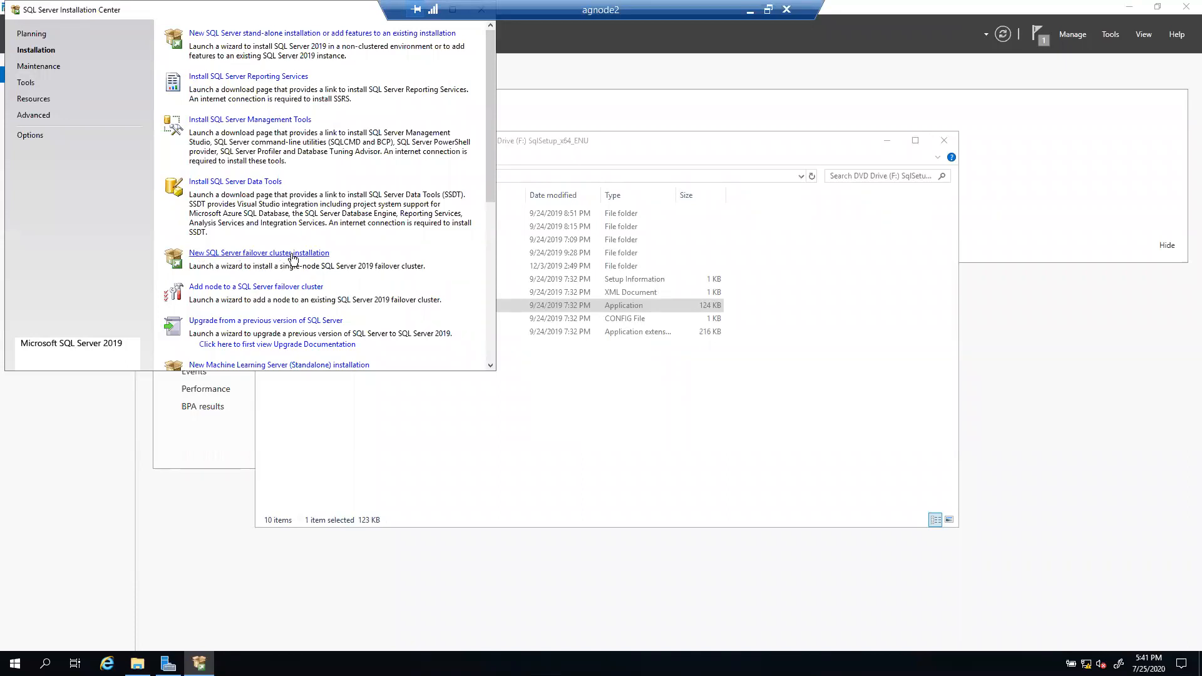
pyautogui.click(299, 35)
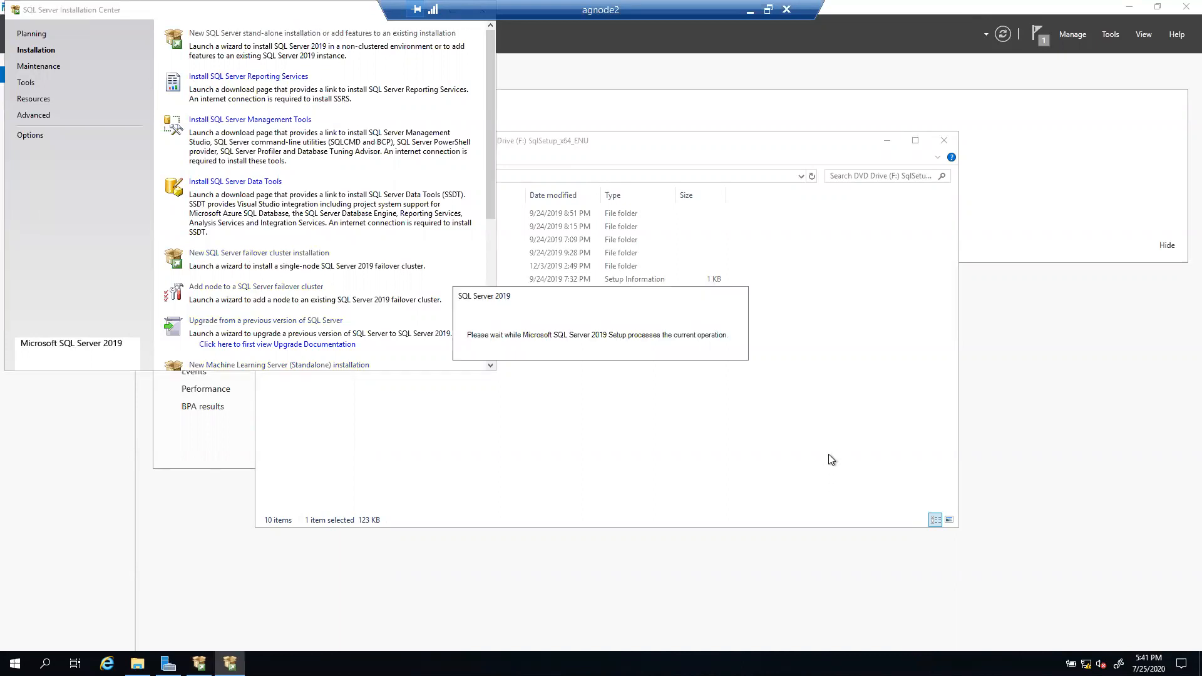